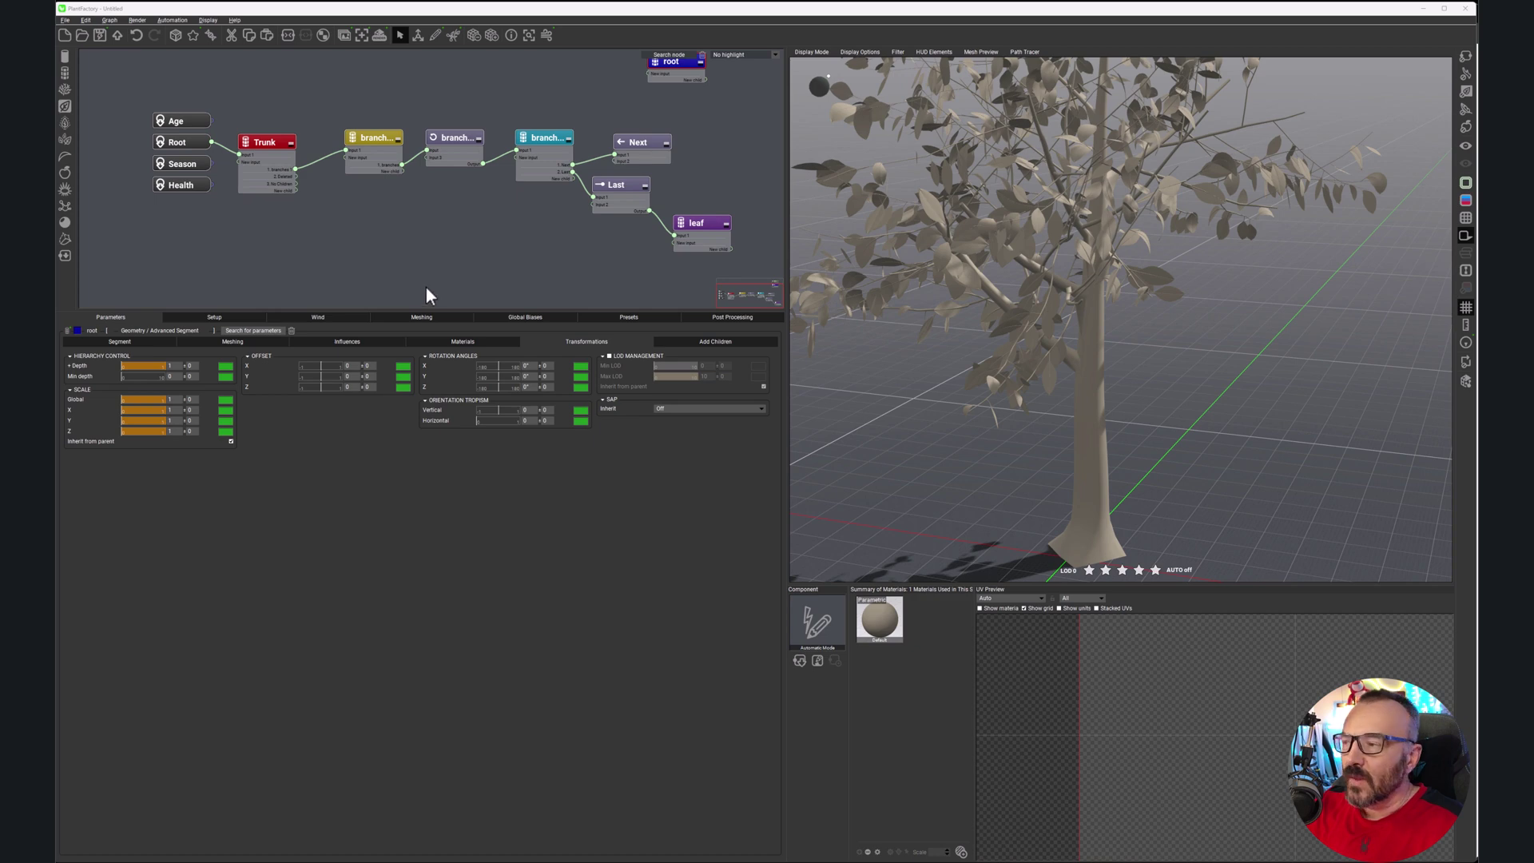
Step: Select the Trunk node and show its distribution and placement parameters
{"action": "left_click", "coordinate": [272, 142]}
{"action": "left_click", "coordinate": [339, 156]}
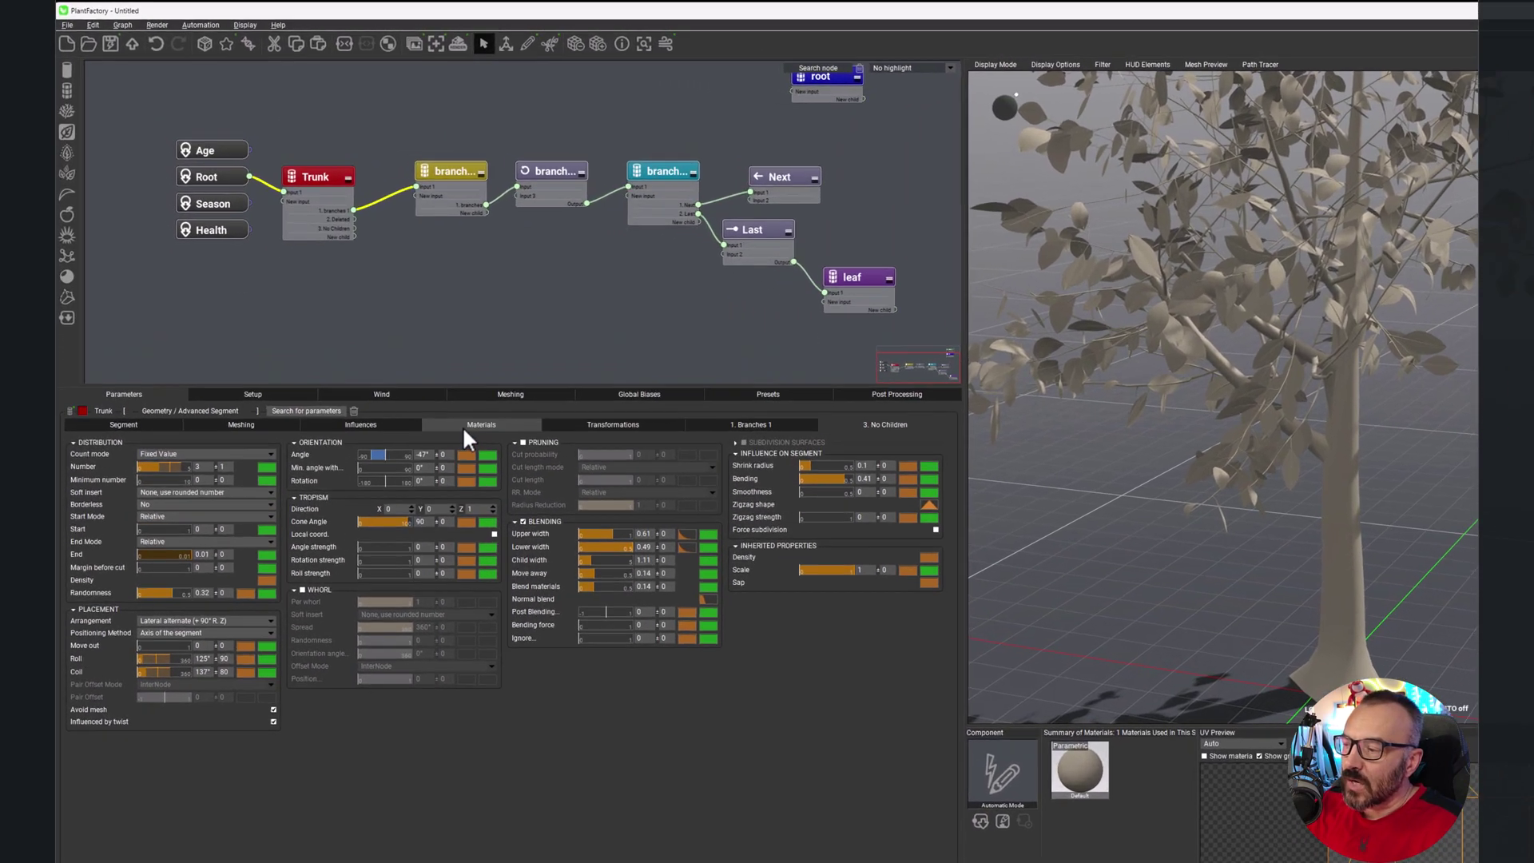
Step: Display the Trunk's Materials page, showing segment body, cap and blade materials
{"action": "left_click", "coordinate": [398, 341]}
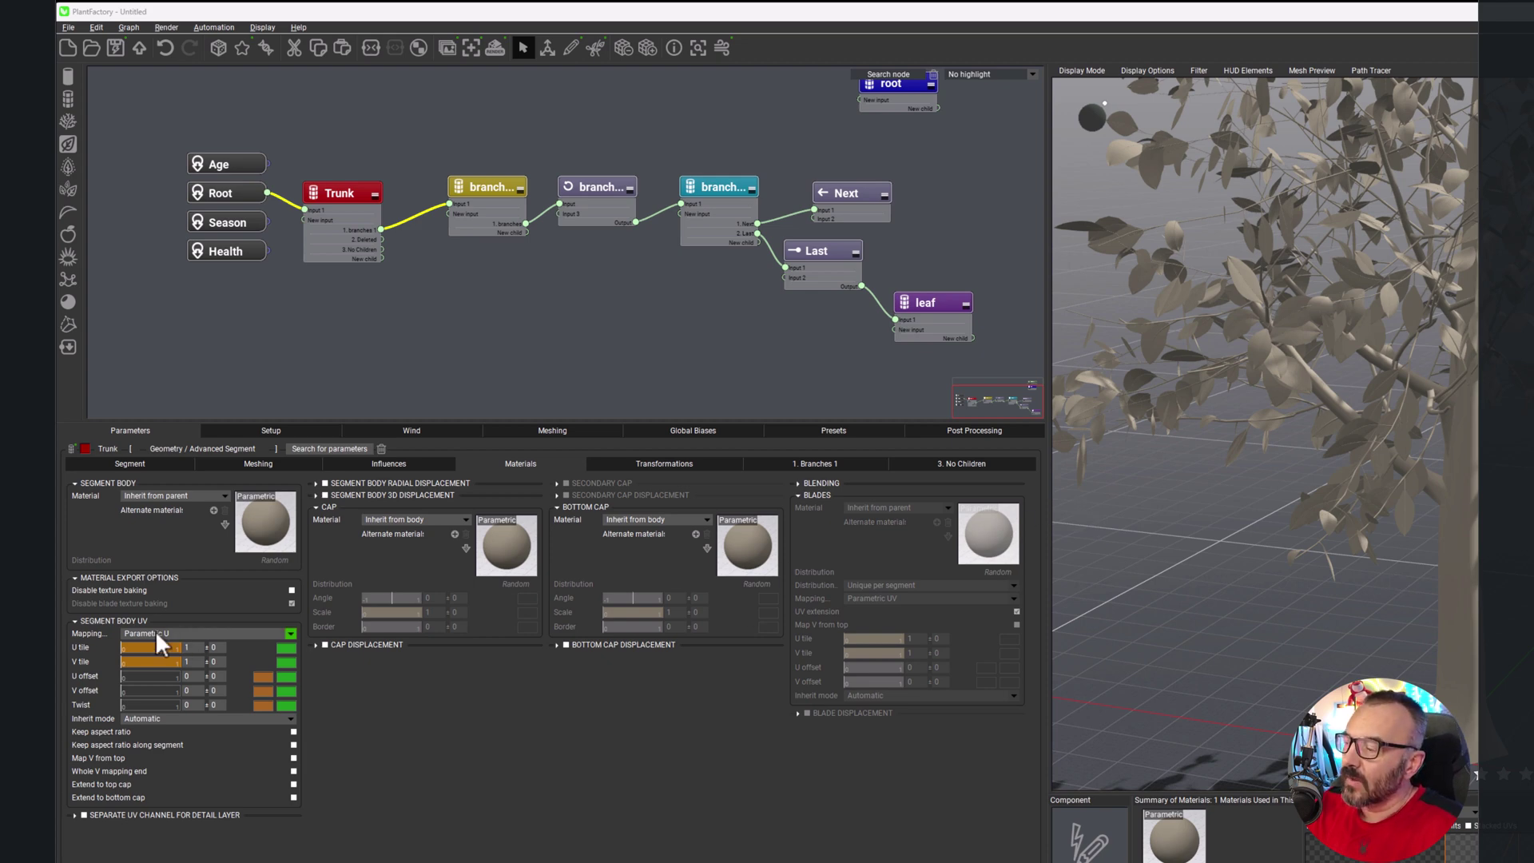
Step: Edit the Trunk's segment body material in the Advanced Material Editor, accepting the advanced-settings warning
{"action": "double_click", "coordinate": [269, 521]}
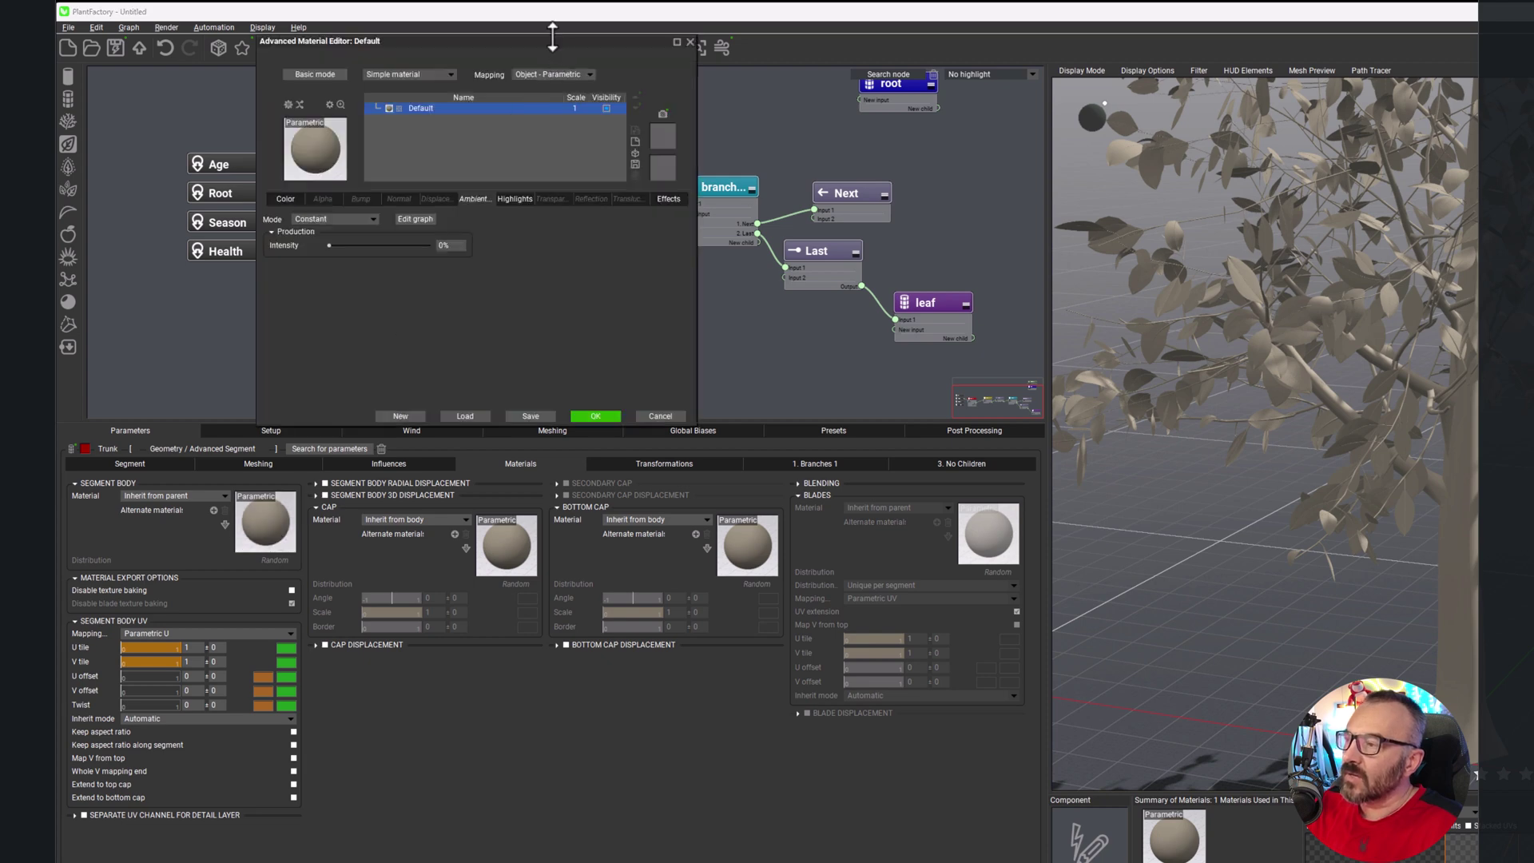
{"action": "left_click_drag", "start_coordinate": [552, 36], "coordinate": [996, 371]}
{"action": "left_click", "coordinate": [770, 408]}
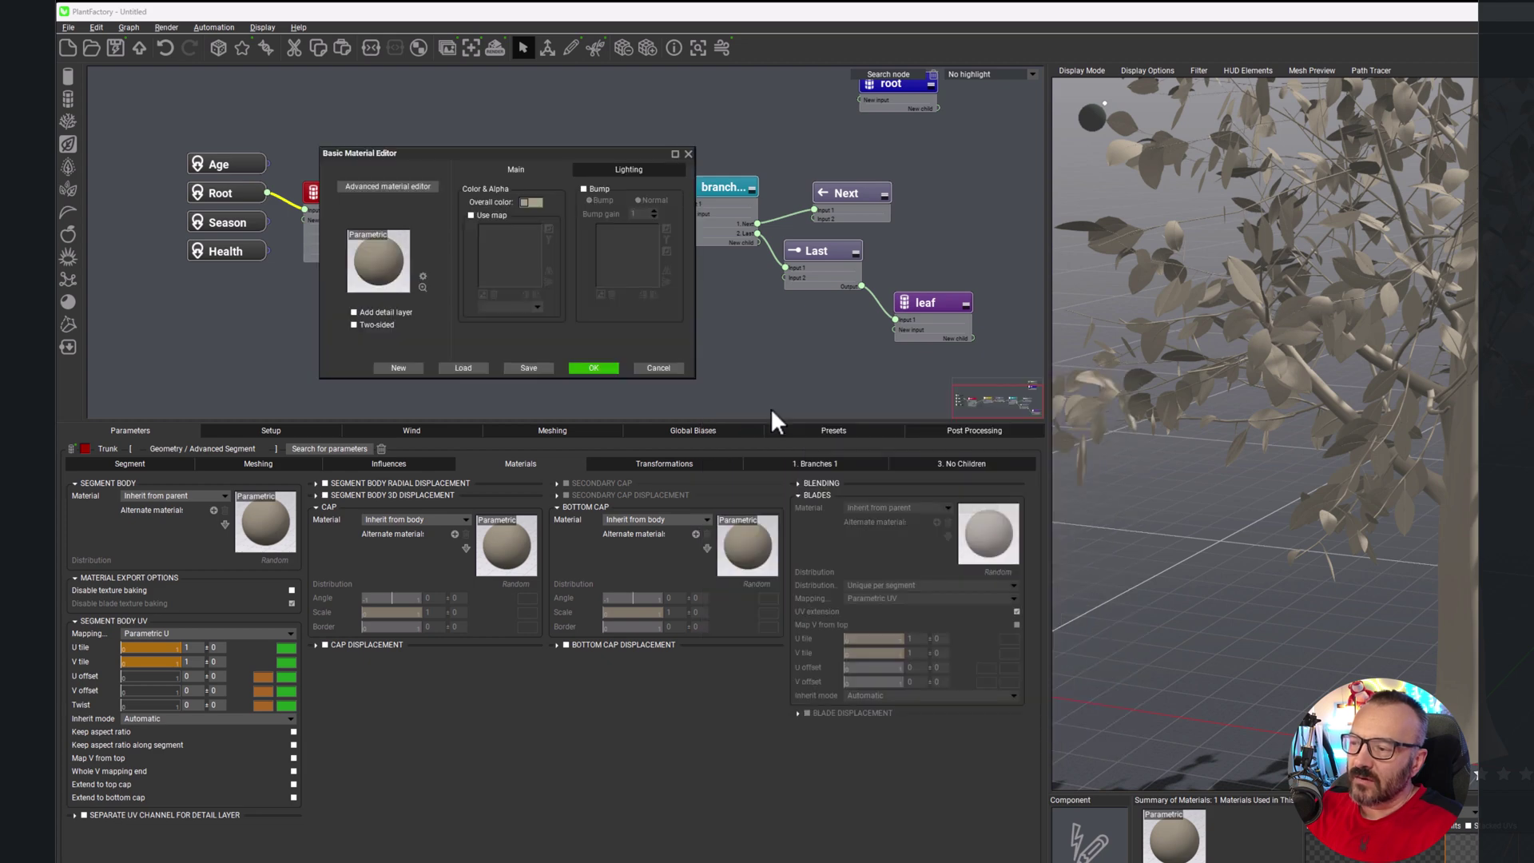
{"action": "left_click_drag", "start_coordinate": [526, 156], "coordinate": [1041, 399]}
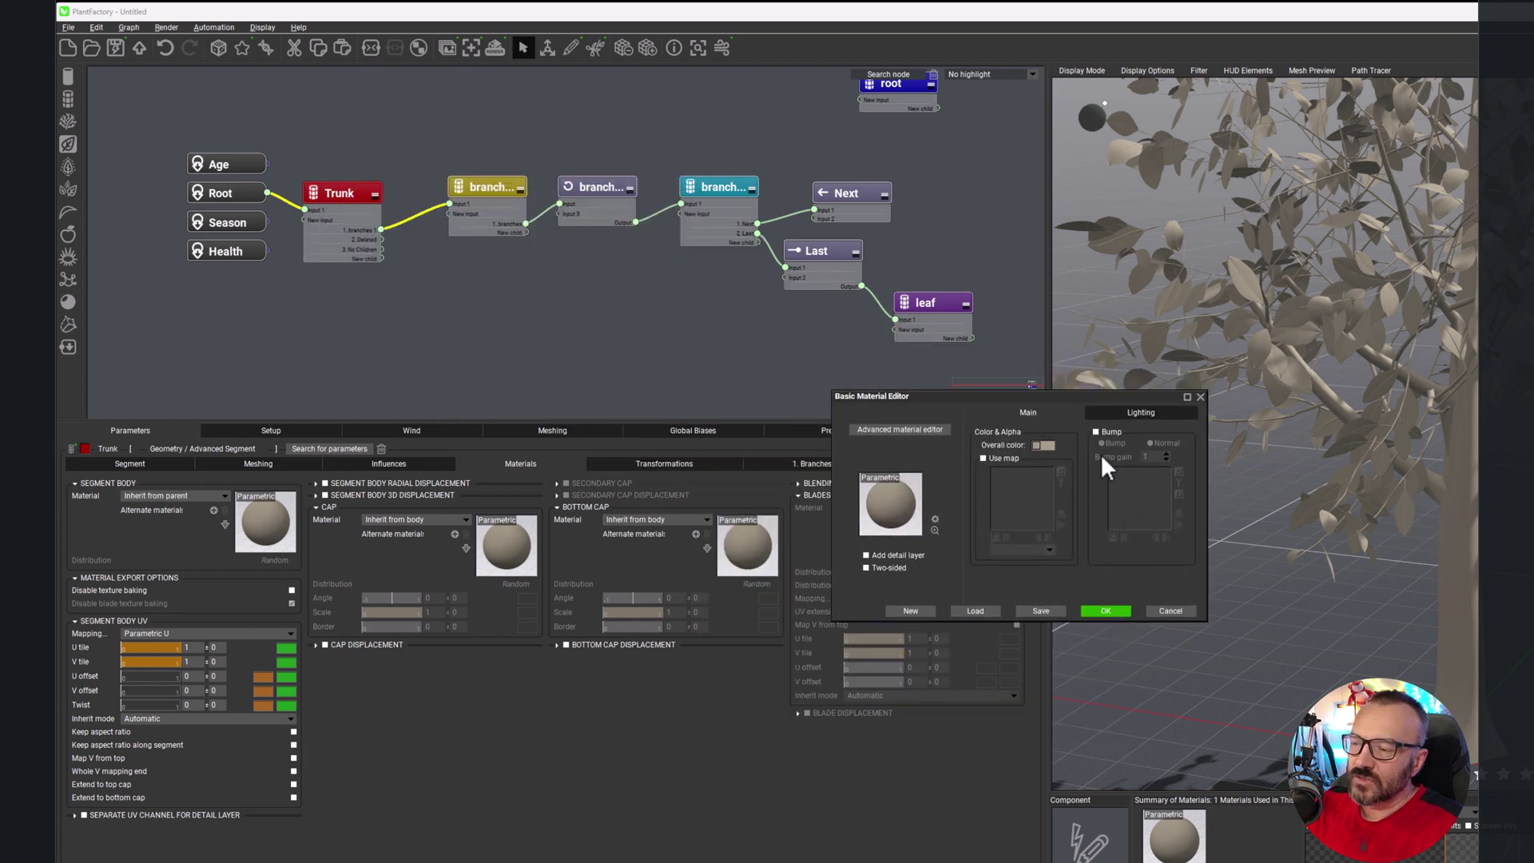
{"action": "left_click", "coordinate": [907, 435]}
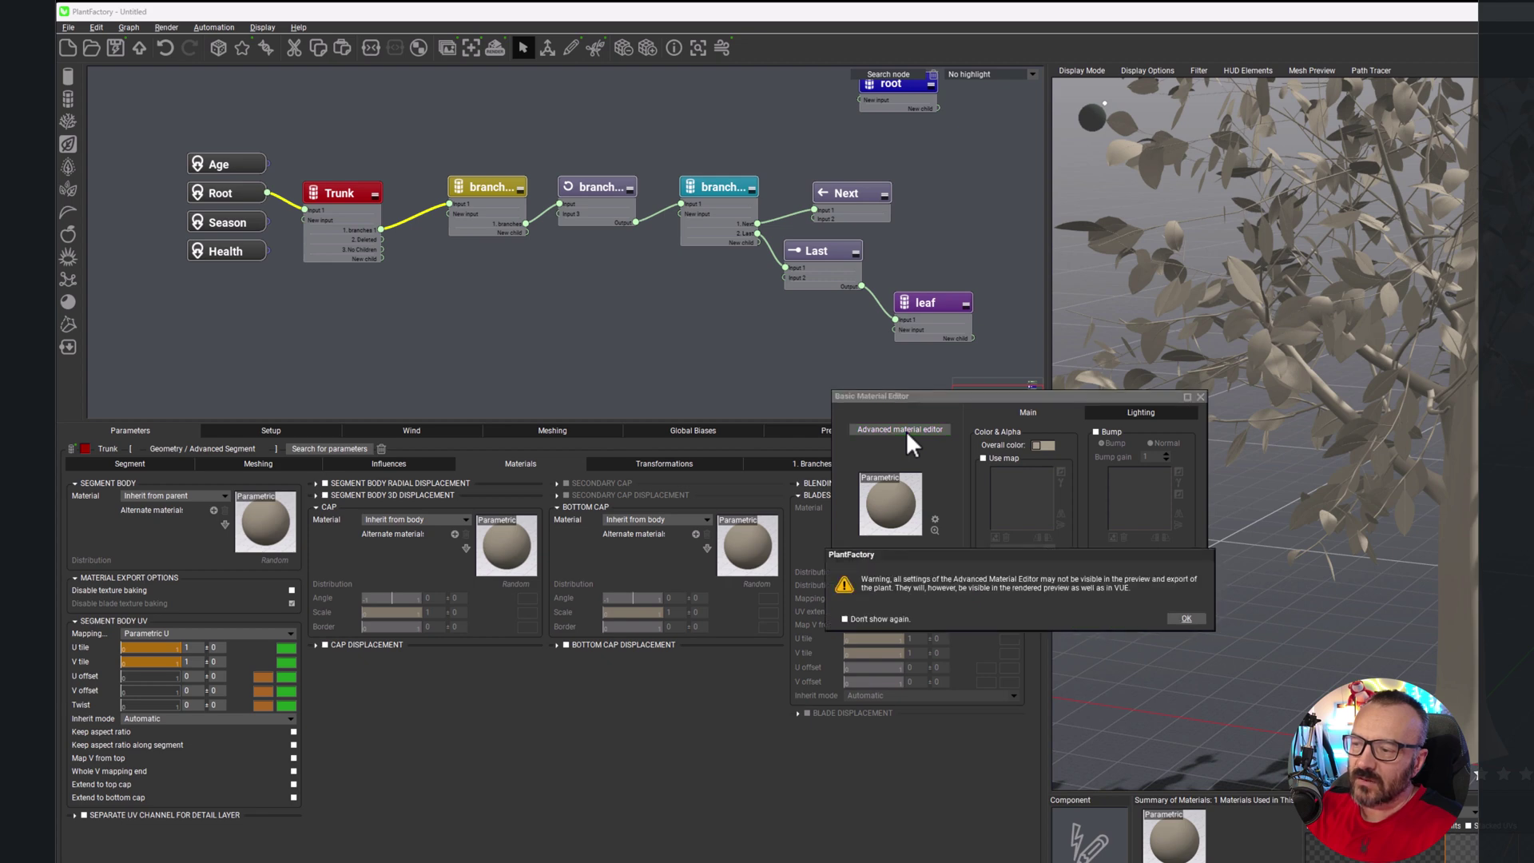
{"action": "left_click", "coordinate": [1185, 618]}
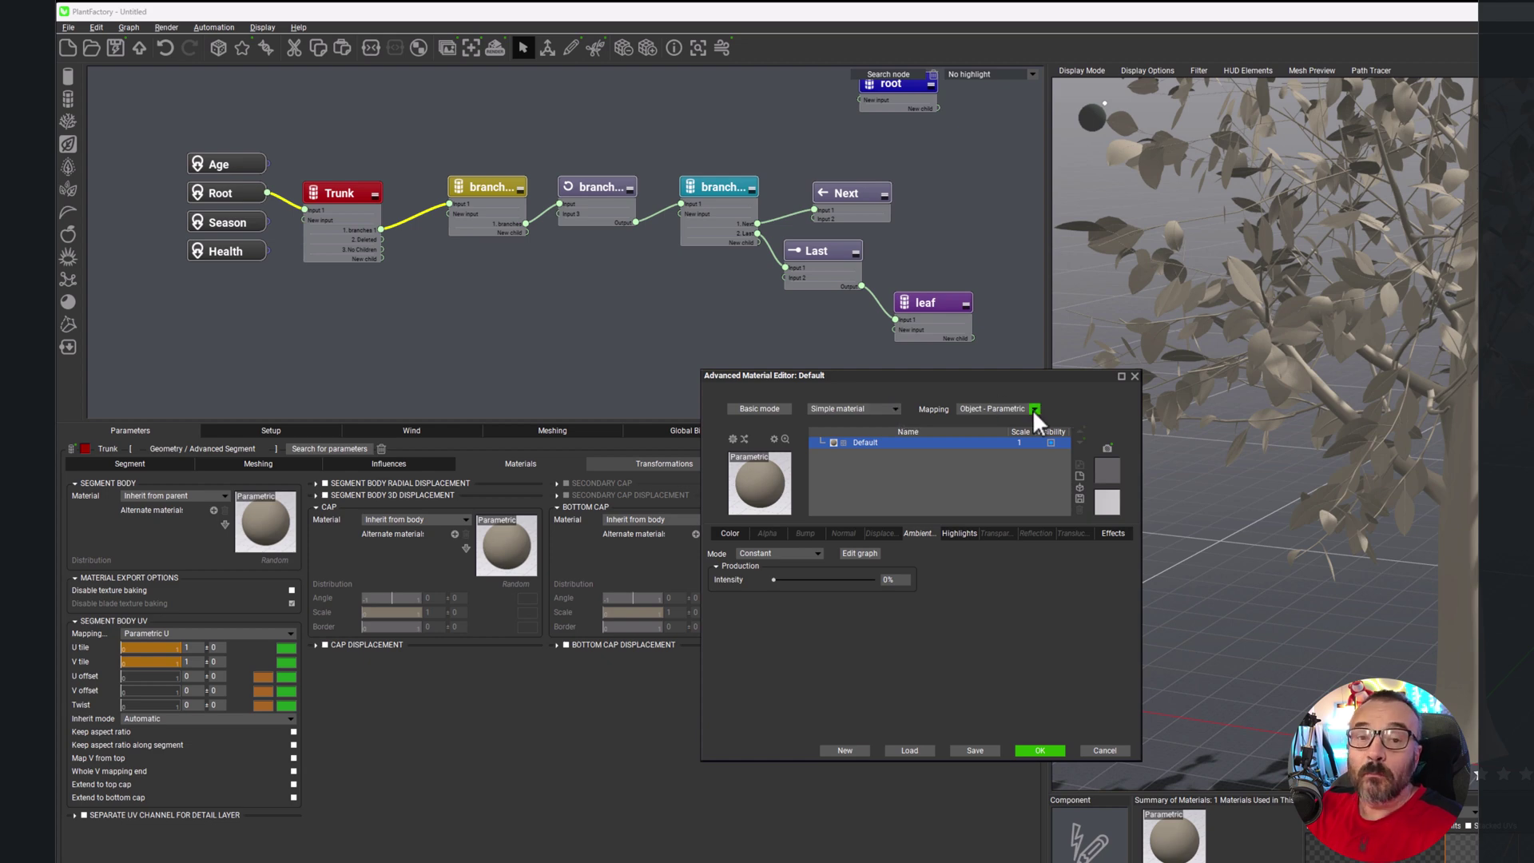
Step: Convert the Default material to a PBR material, keeping Object - Parametric mapping
{"action": "left_click", "coordinate": [895, 409]}
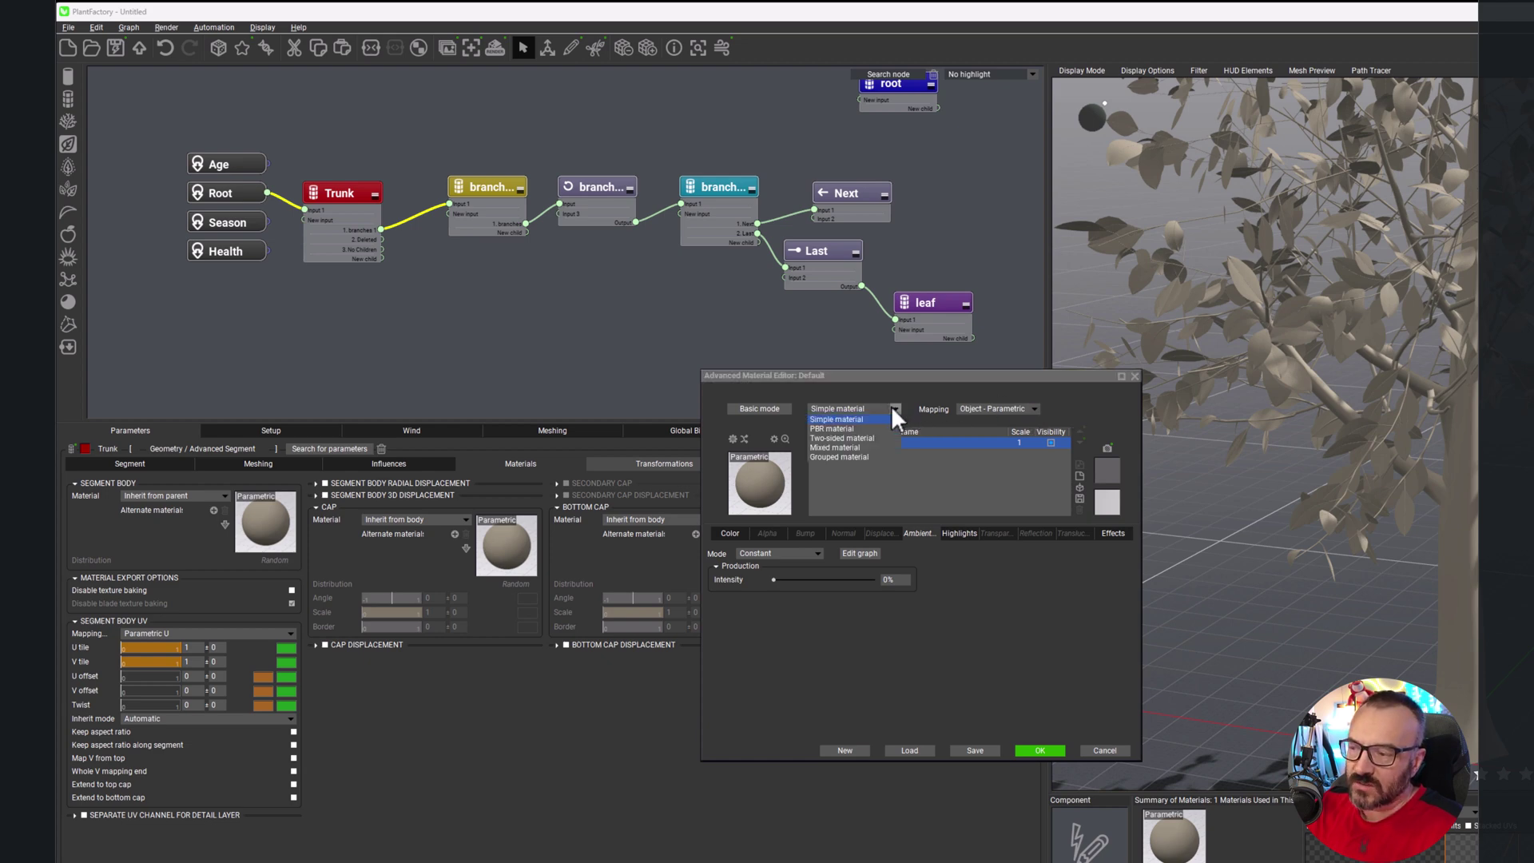
{"action": "left_click", "coordinate": [828, 429]}
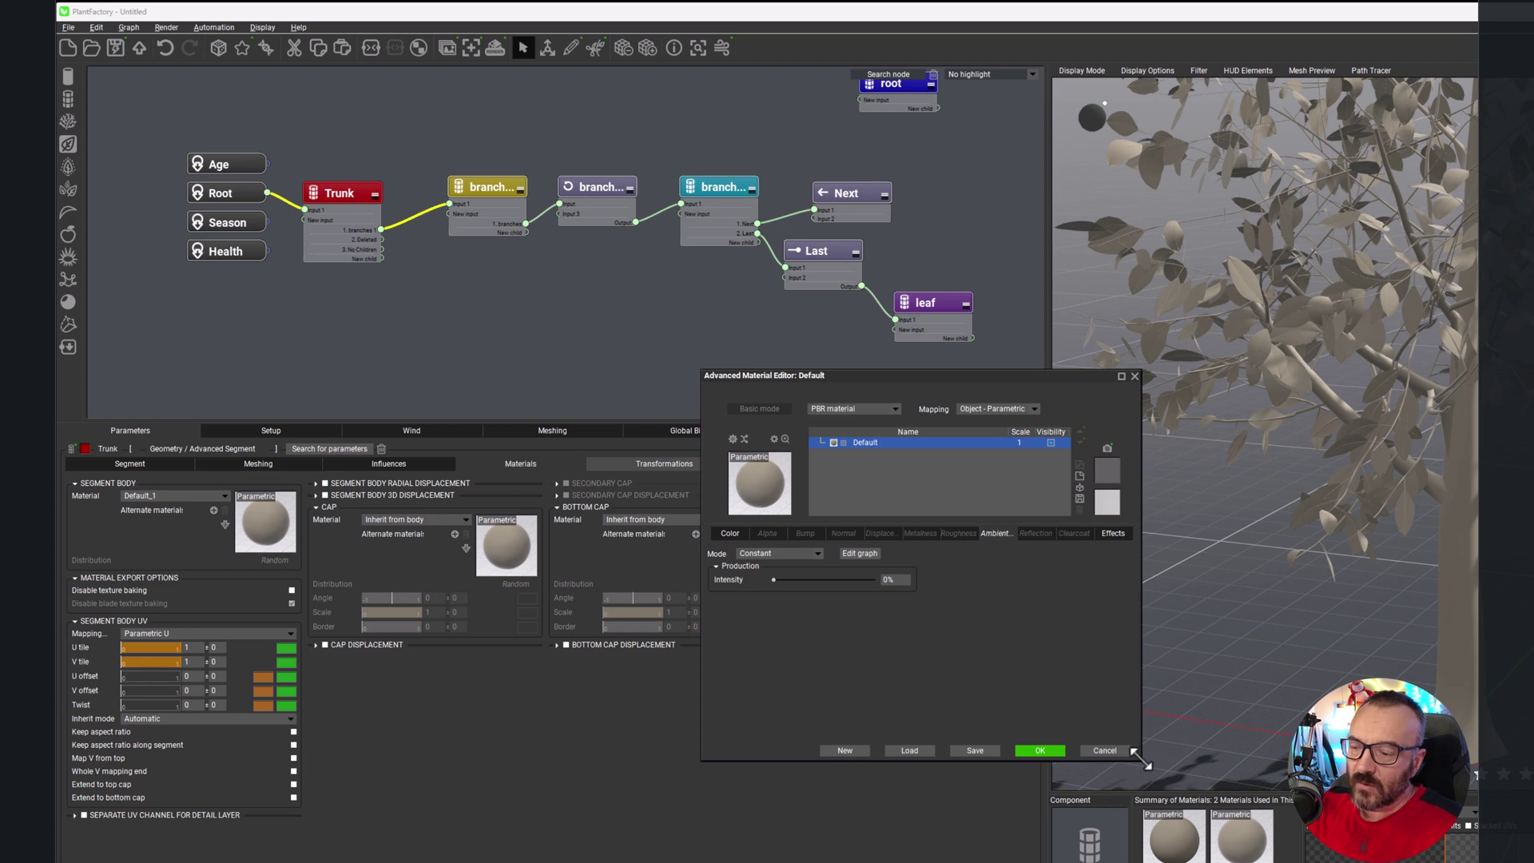
{"action": "left_click_drag", "start_coordinate": [1142, 762], "coordinate": [1311, 762]}
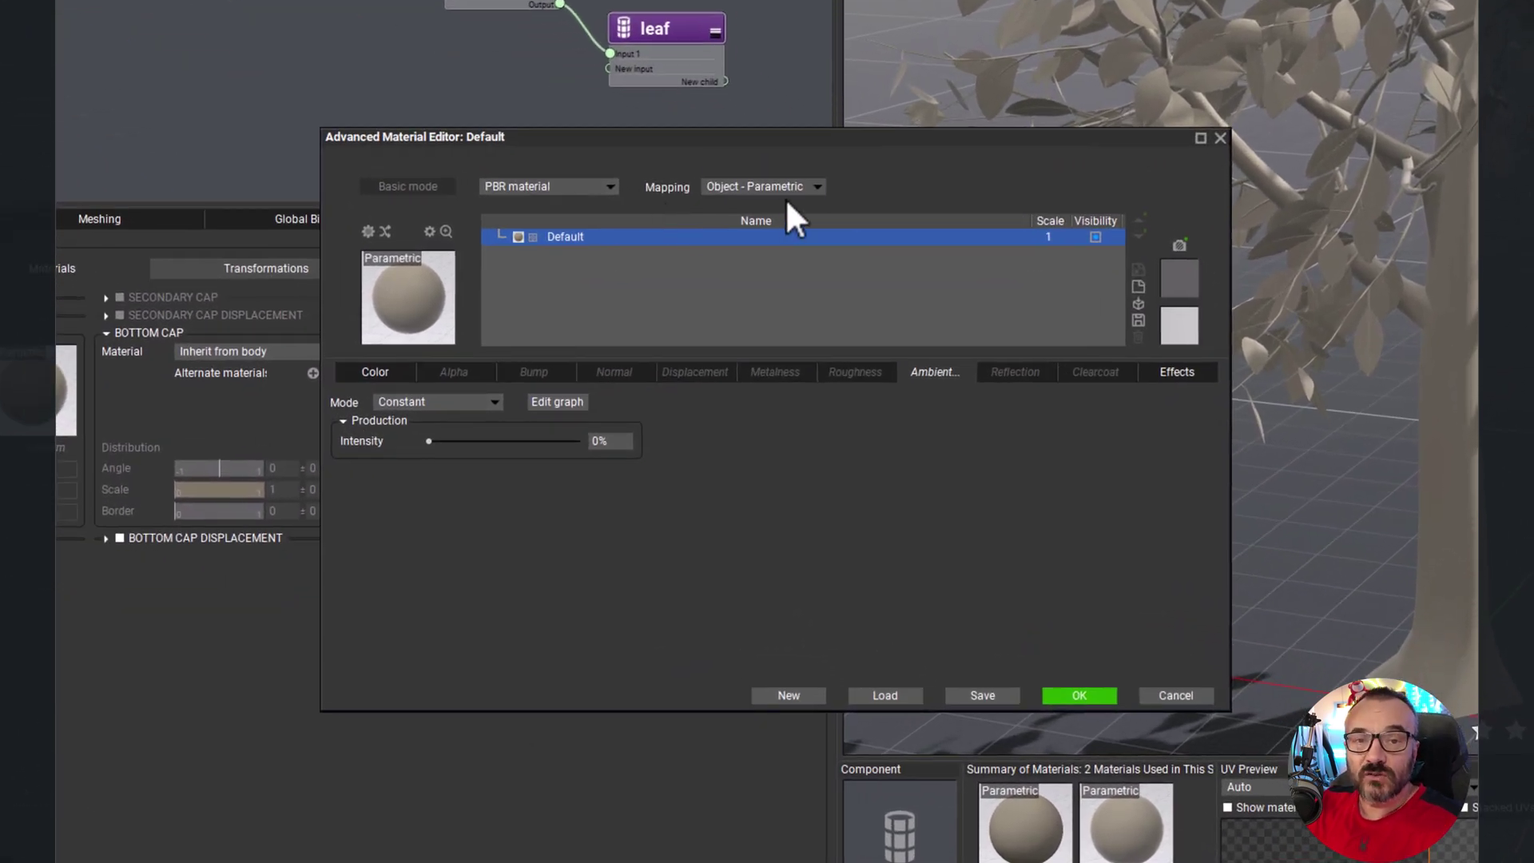
{"action": "left_click", "coordinate": [819, 190]}
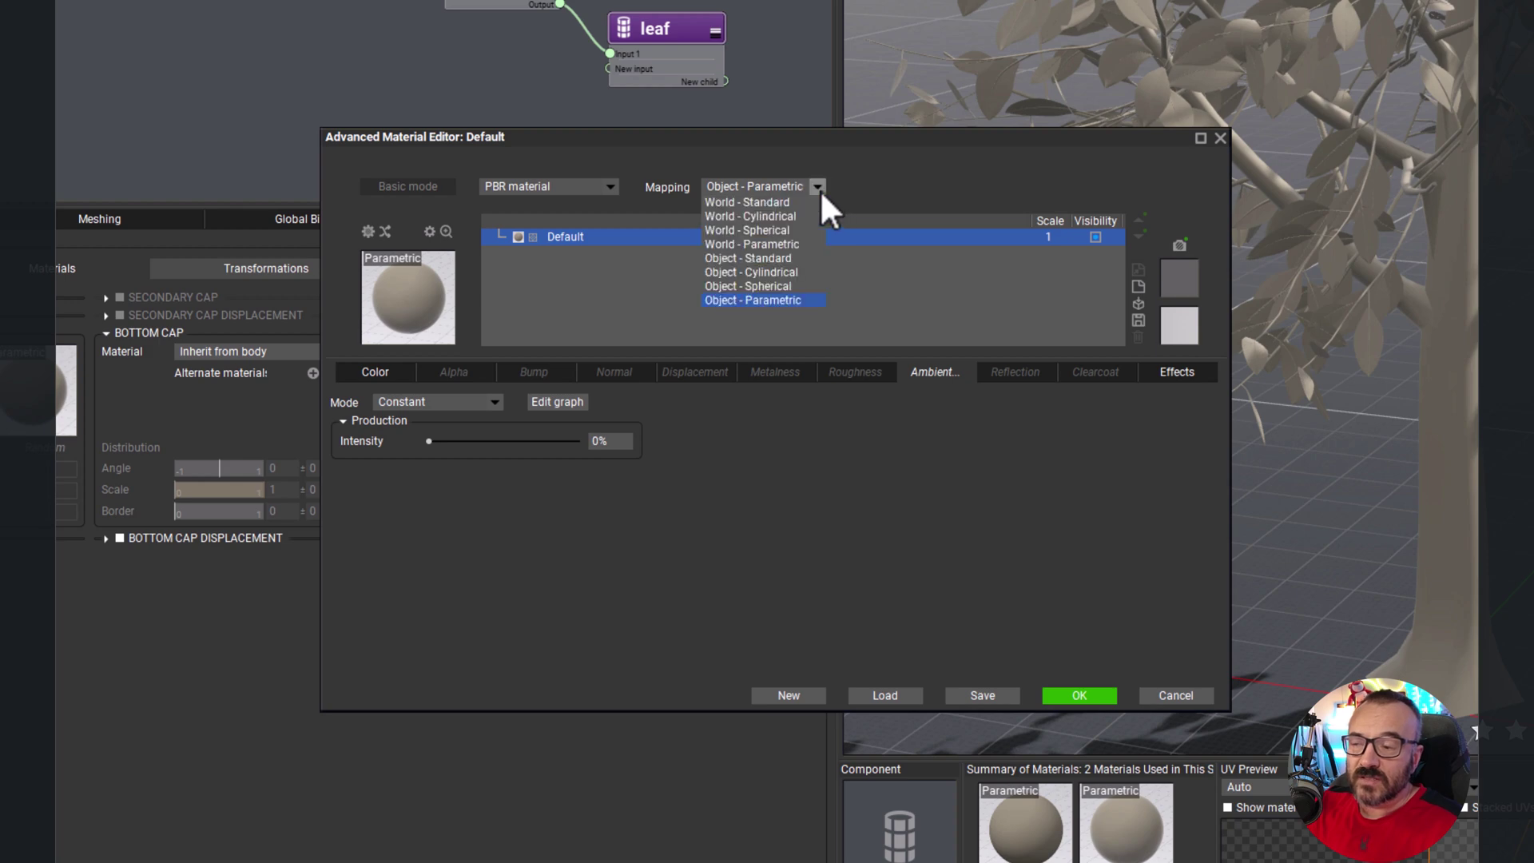
{"action": "left_click", "coordinate": [940, 176]}
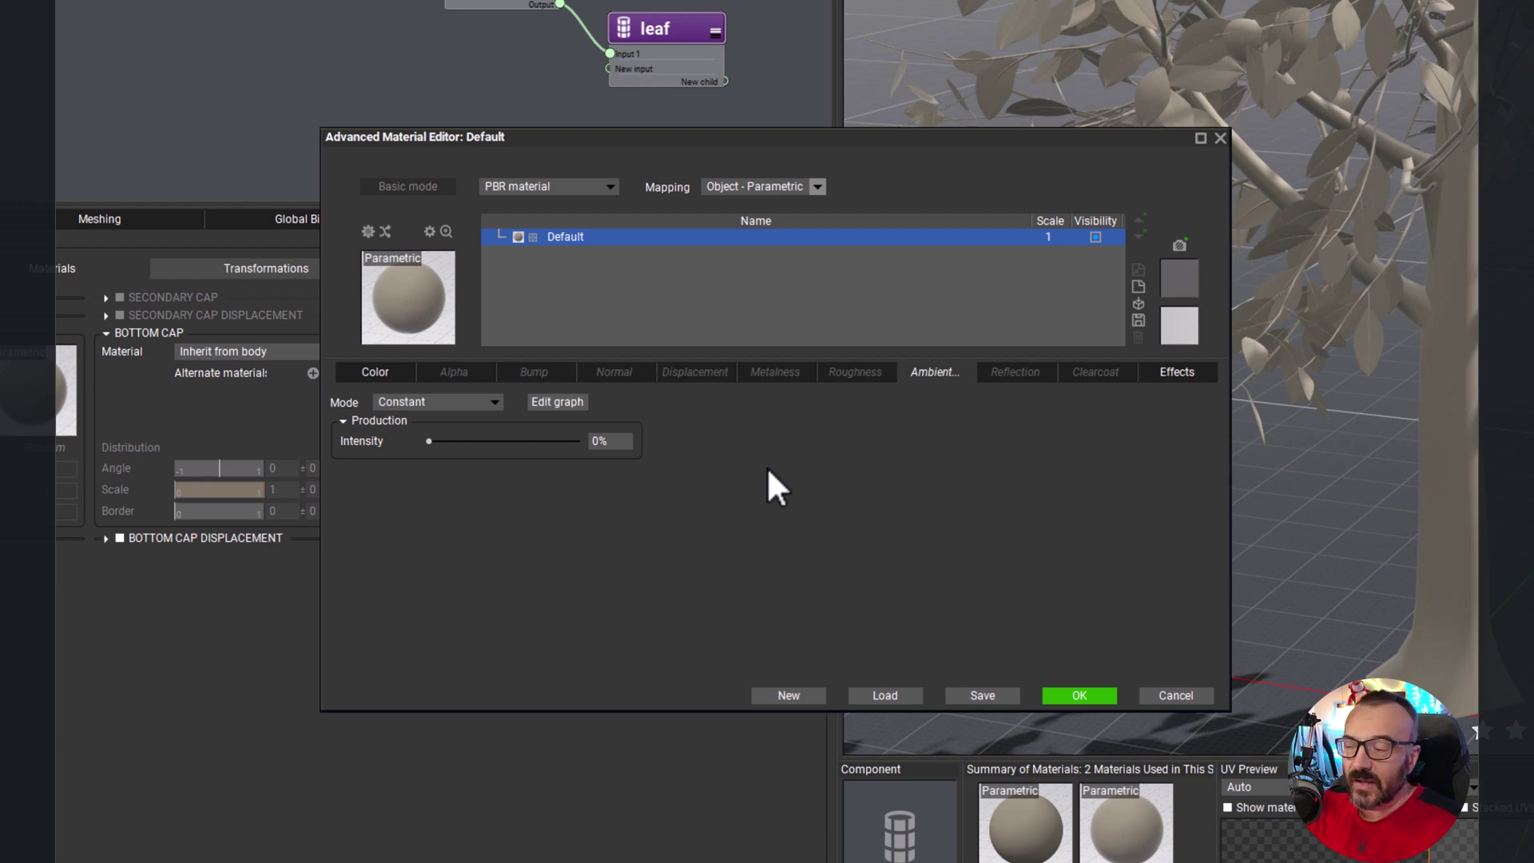
Step: Set the Color channel to a mapped picture using bark3_base.png
{"action": "left_click", "coordinate": [351, 373]}
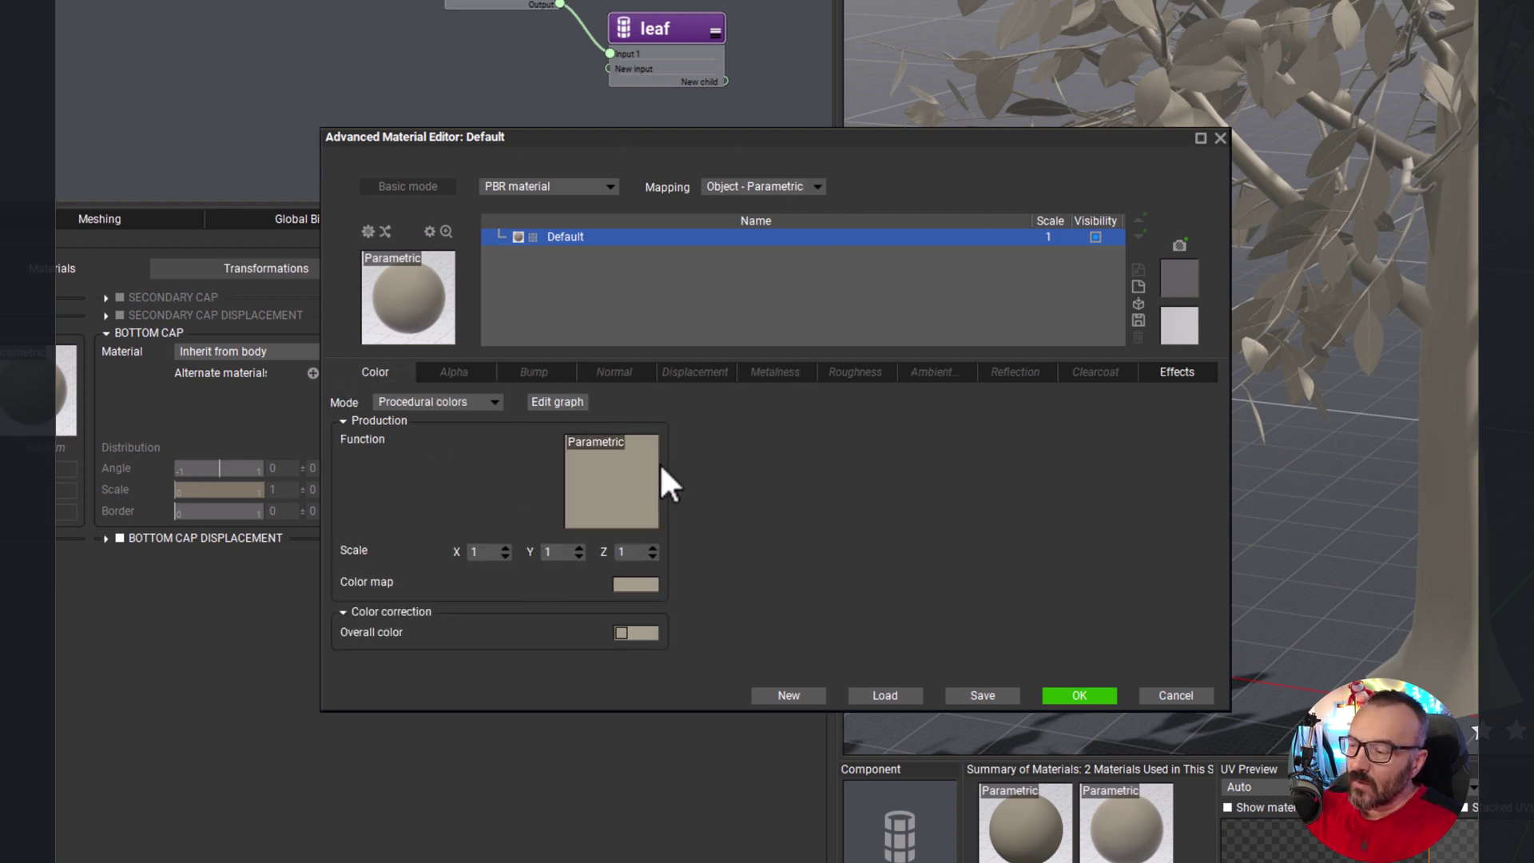
{"action": "left_click", "coordinate": [493, 402]}
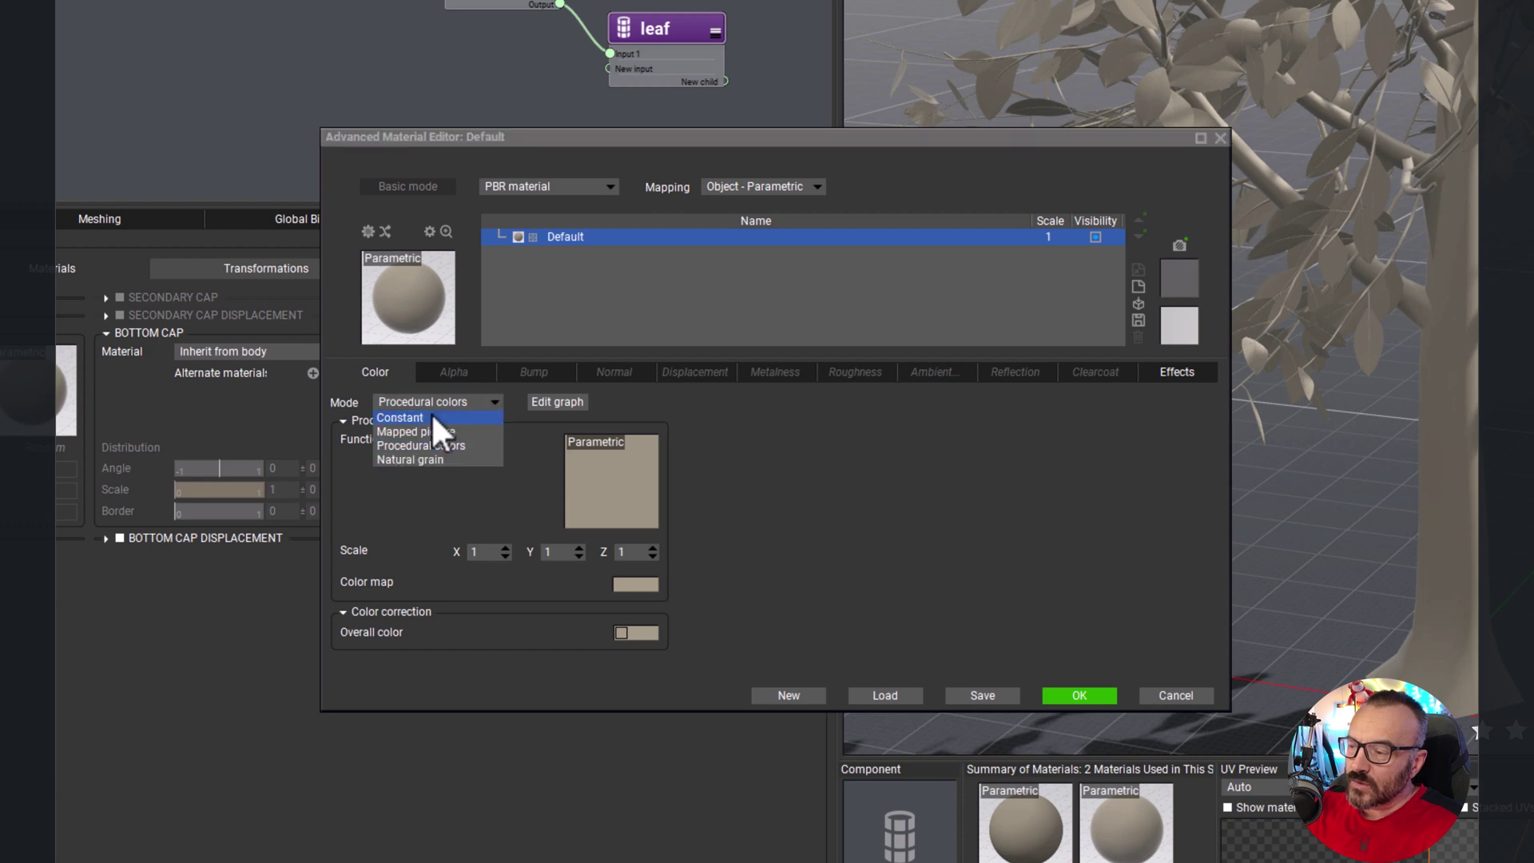
{"action": "left_click", "coordinate": [408, 431]}
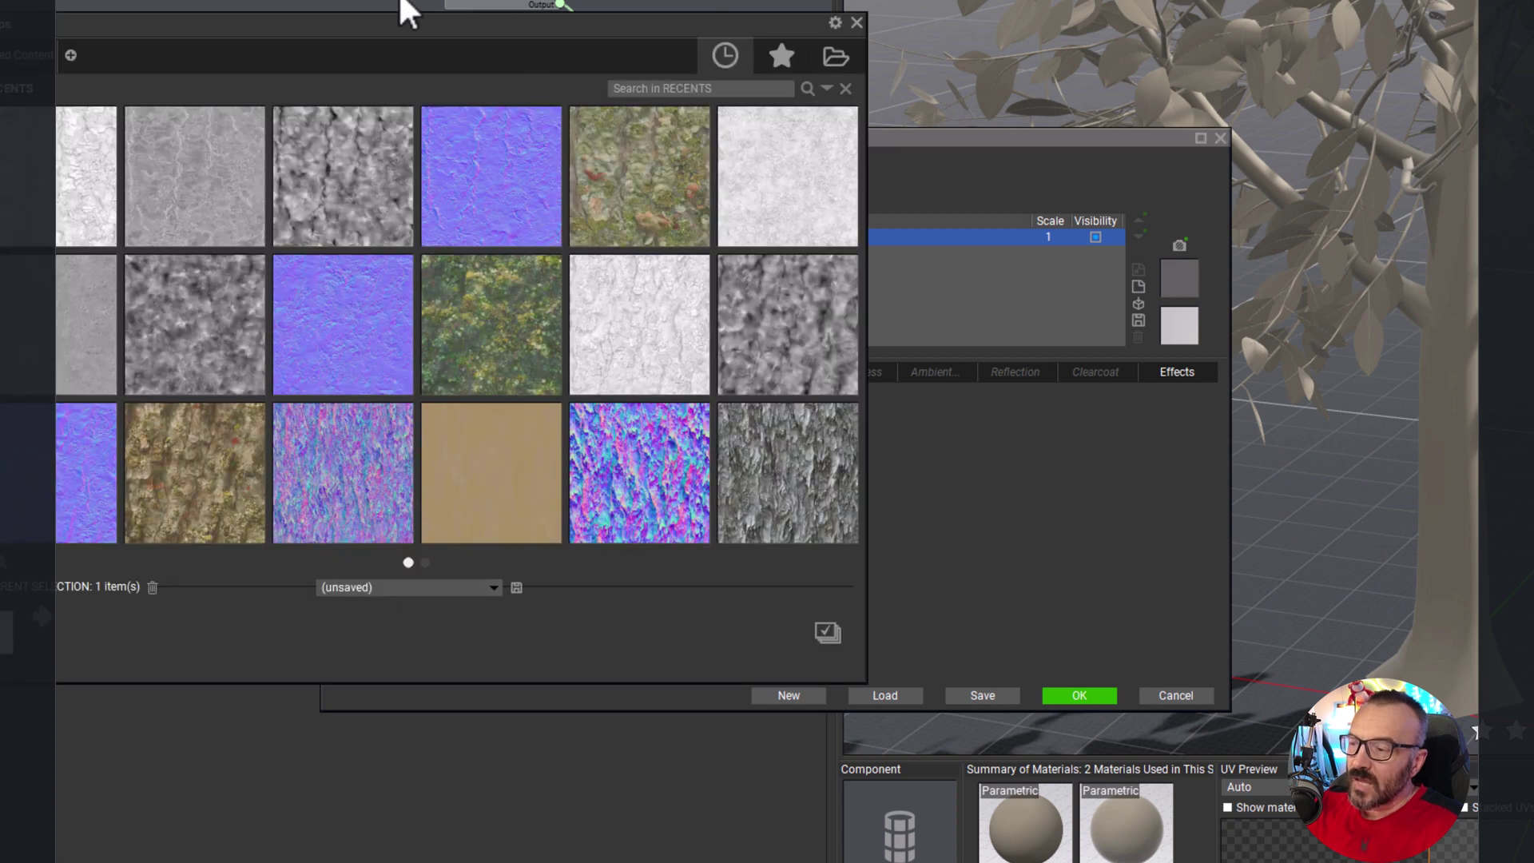
{"action": "left_click_drag", "start_coordinate": [471, 36], "coordinate": [633, 136]}
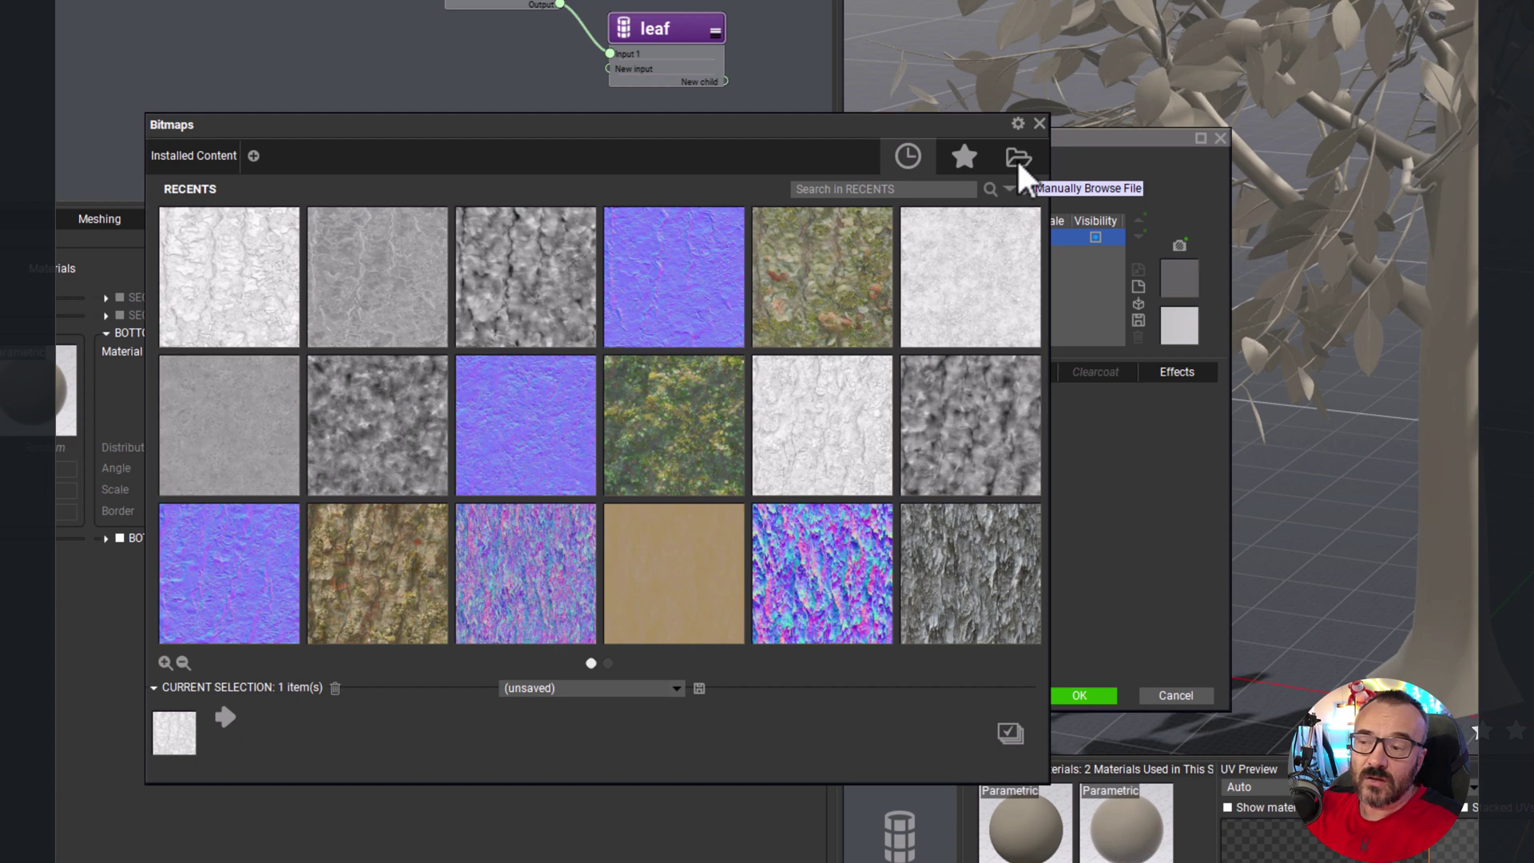
{"action": "left_click", "coordinate": [1018, 158]}
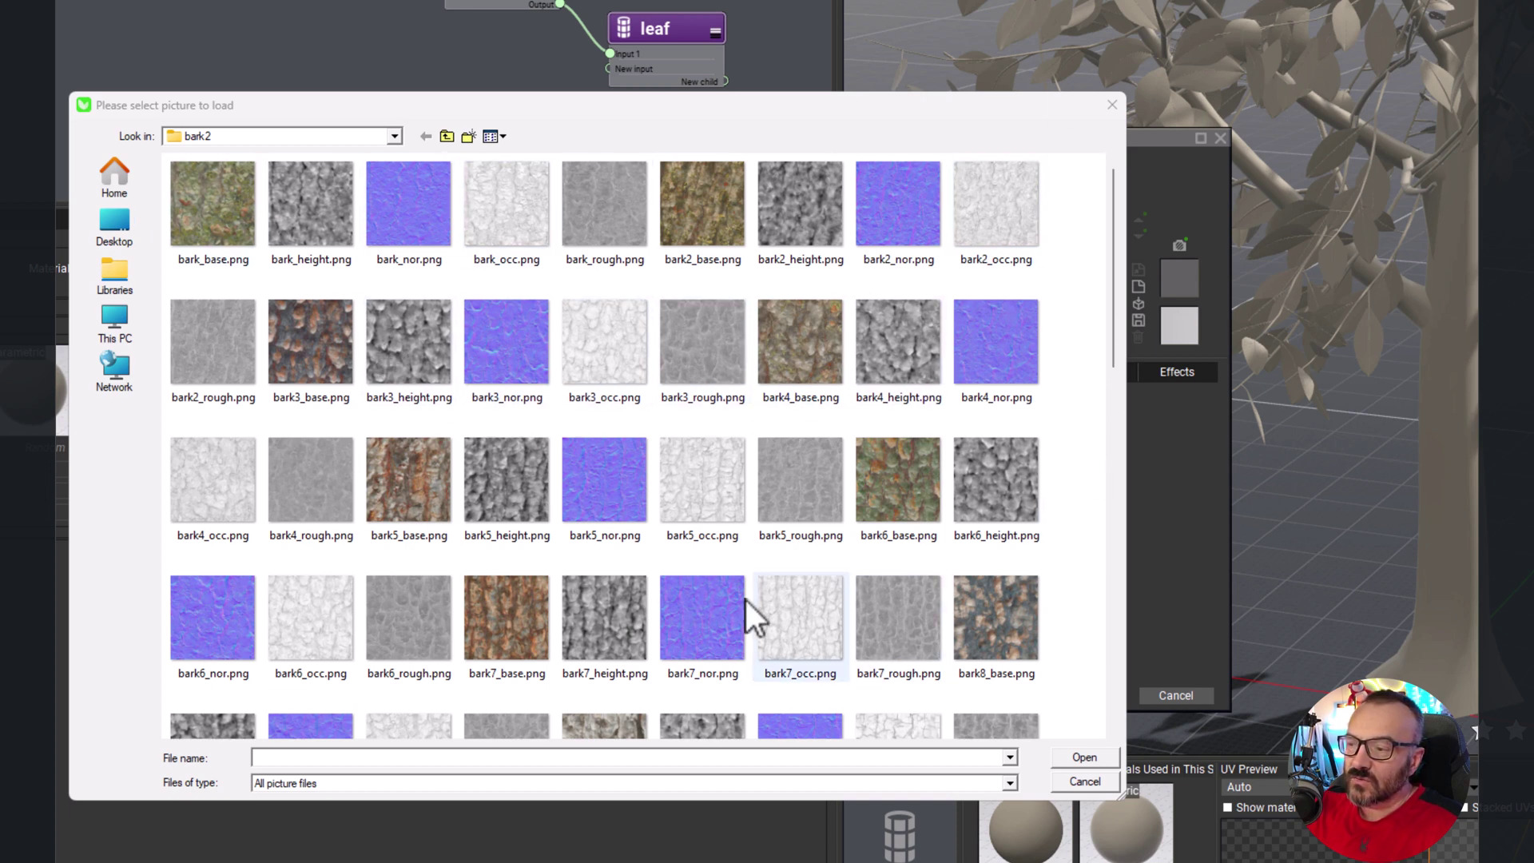
{"action": "scroll", "coordinate": [408, 310], "scroll_direction": "down", "scroll_amount": 8}
{"action": "scroll", "coordinate": [516, 459], "scroll_direction": "up", "scroll_amount": 8}
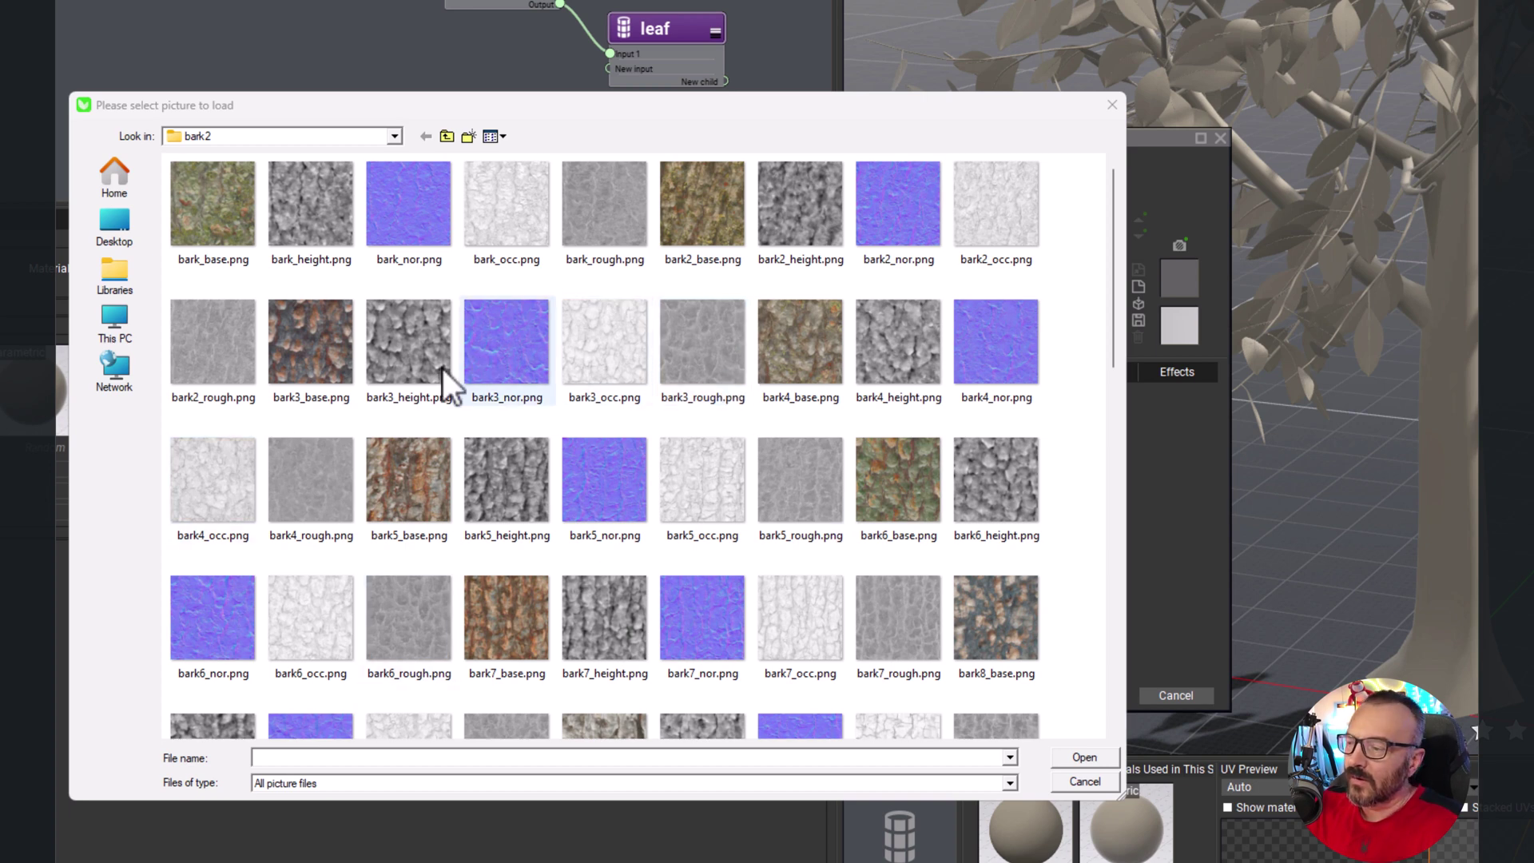
{"action": "left_click", "coordinate": [339, 369]}
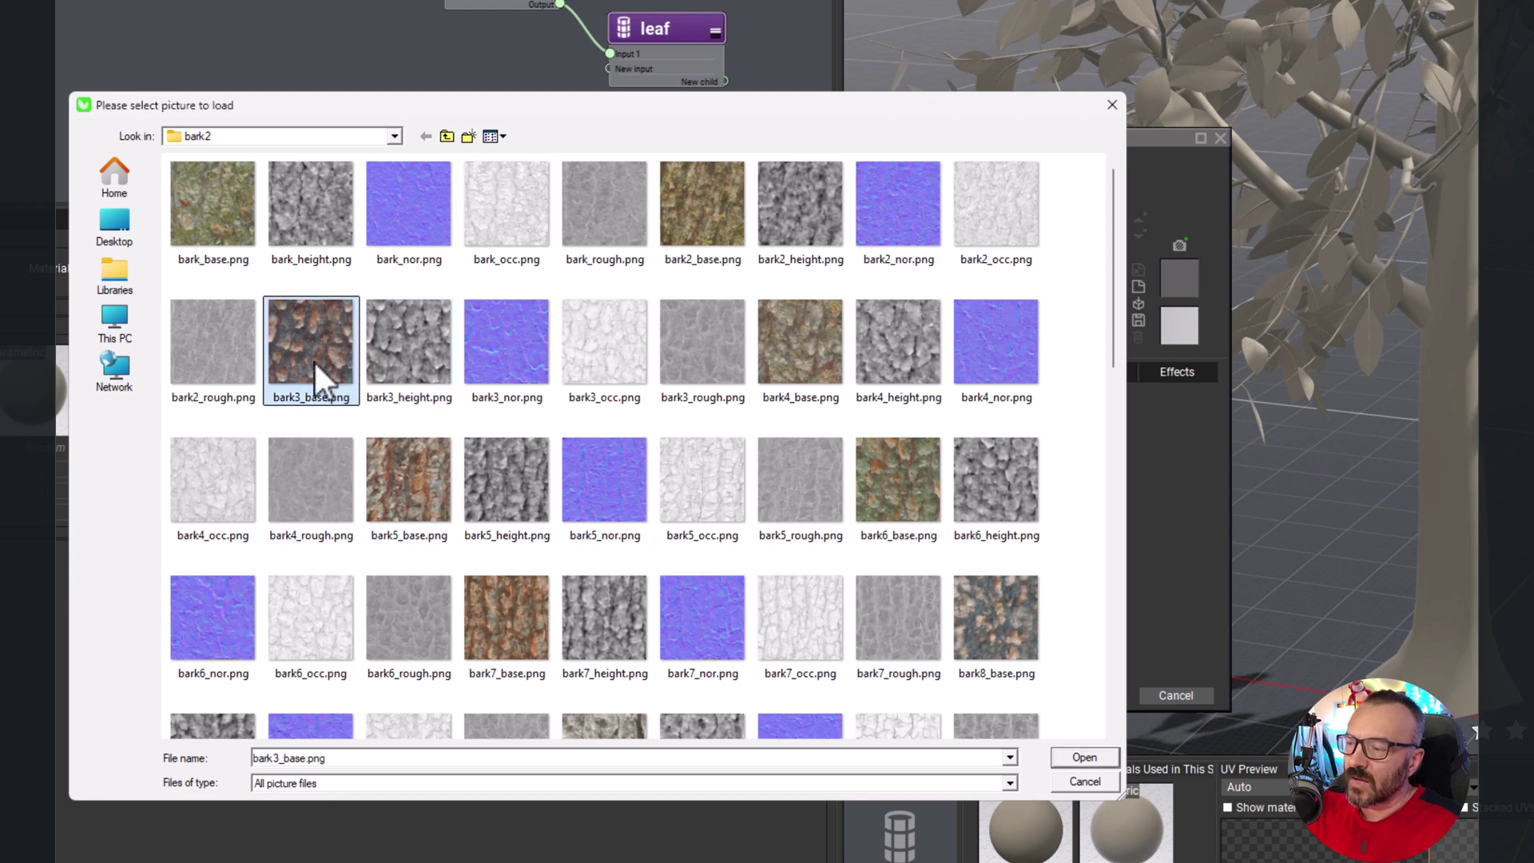
{"action": "double_click", "coordinate": [314, 363]}
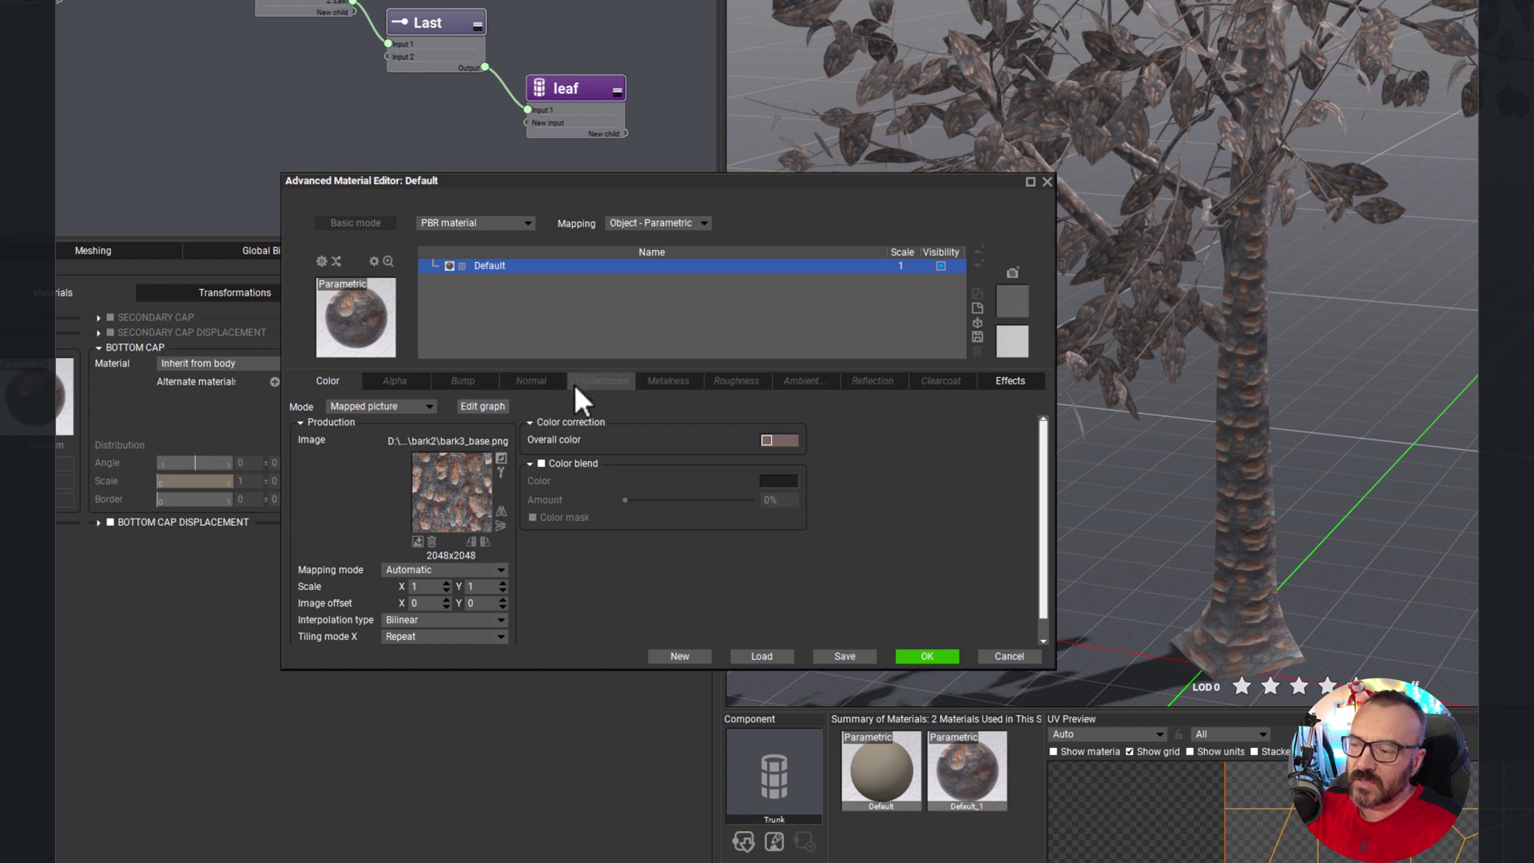
Step: Set the Normal channel to a mapped picture using bark3_nor.png
{"action": "left_click", "coordinate": [527, 381]}
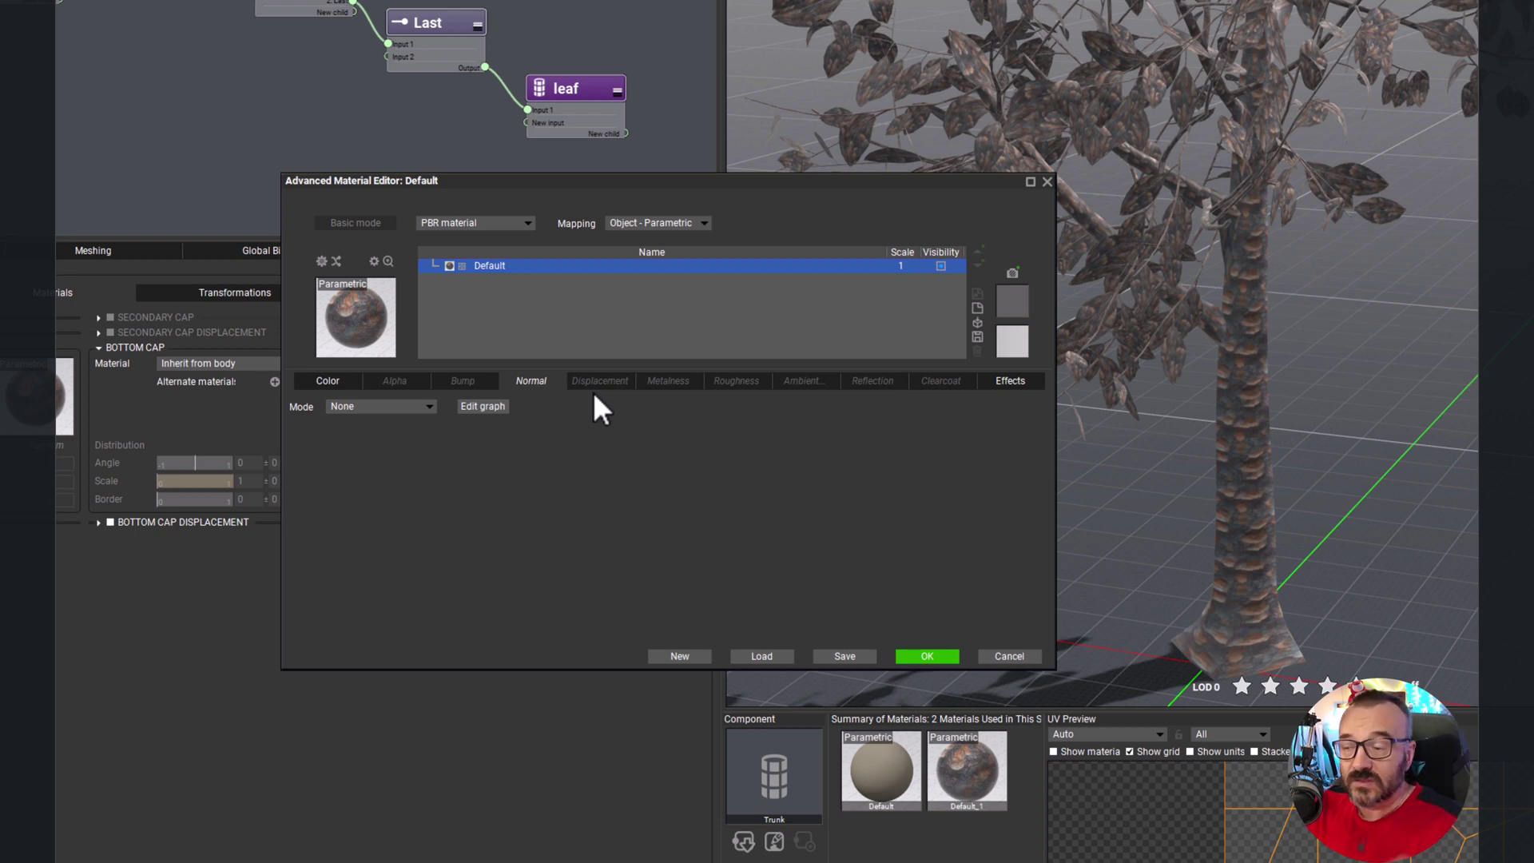
{"action": "left_click", "coordinate": [427, 404]}
{"action": "left_click", "coordinate": [375, 431]}
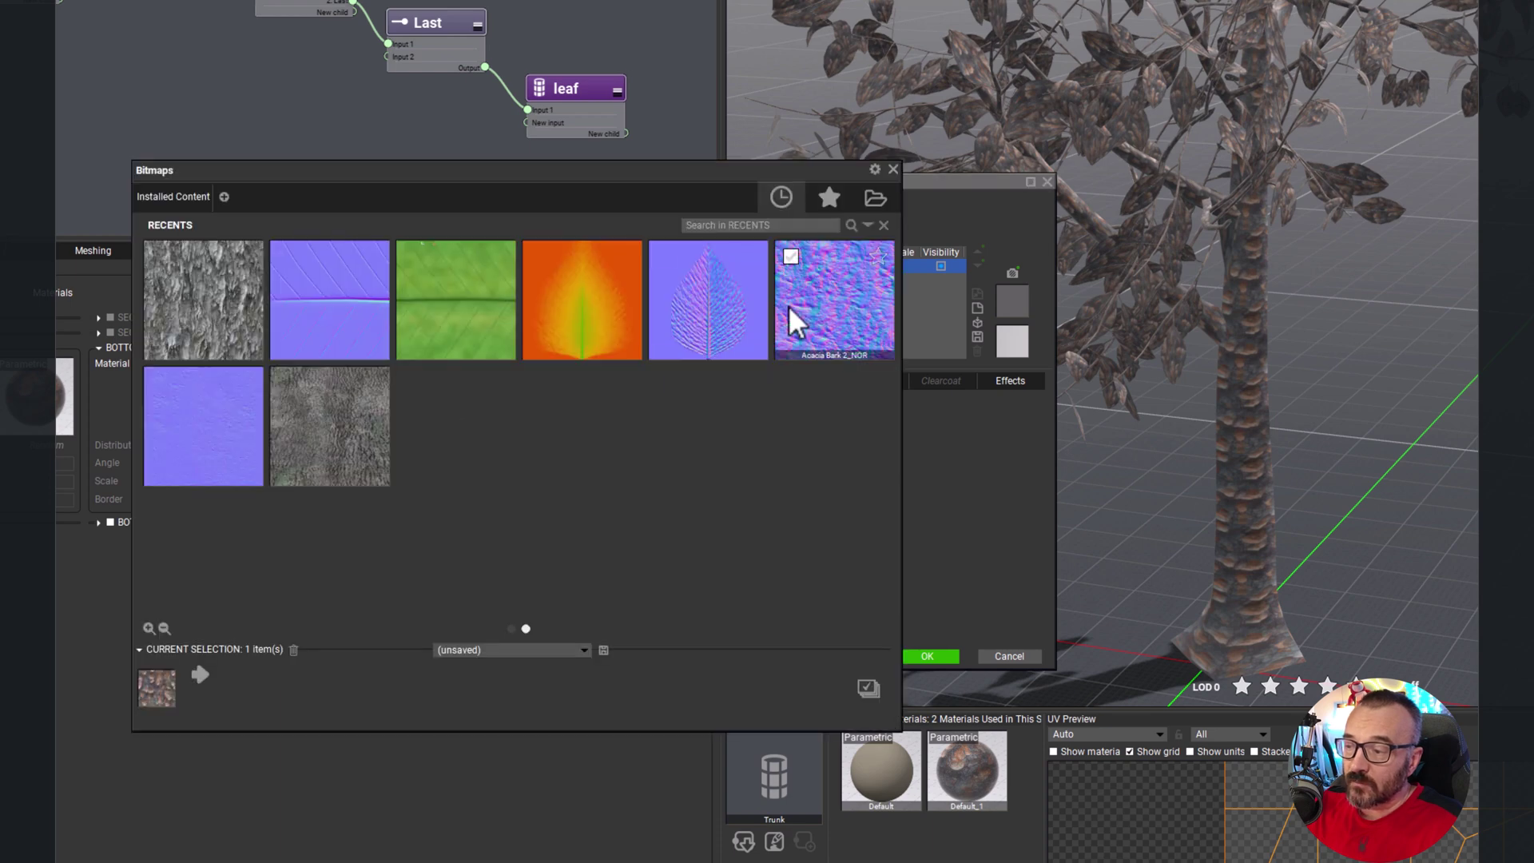
{"action": "left_click", "coordinate": [872, 198]}
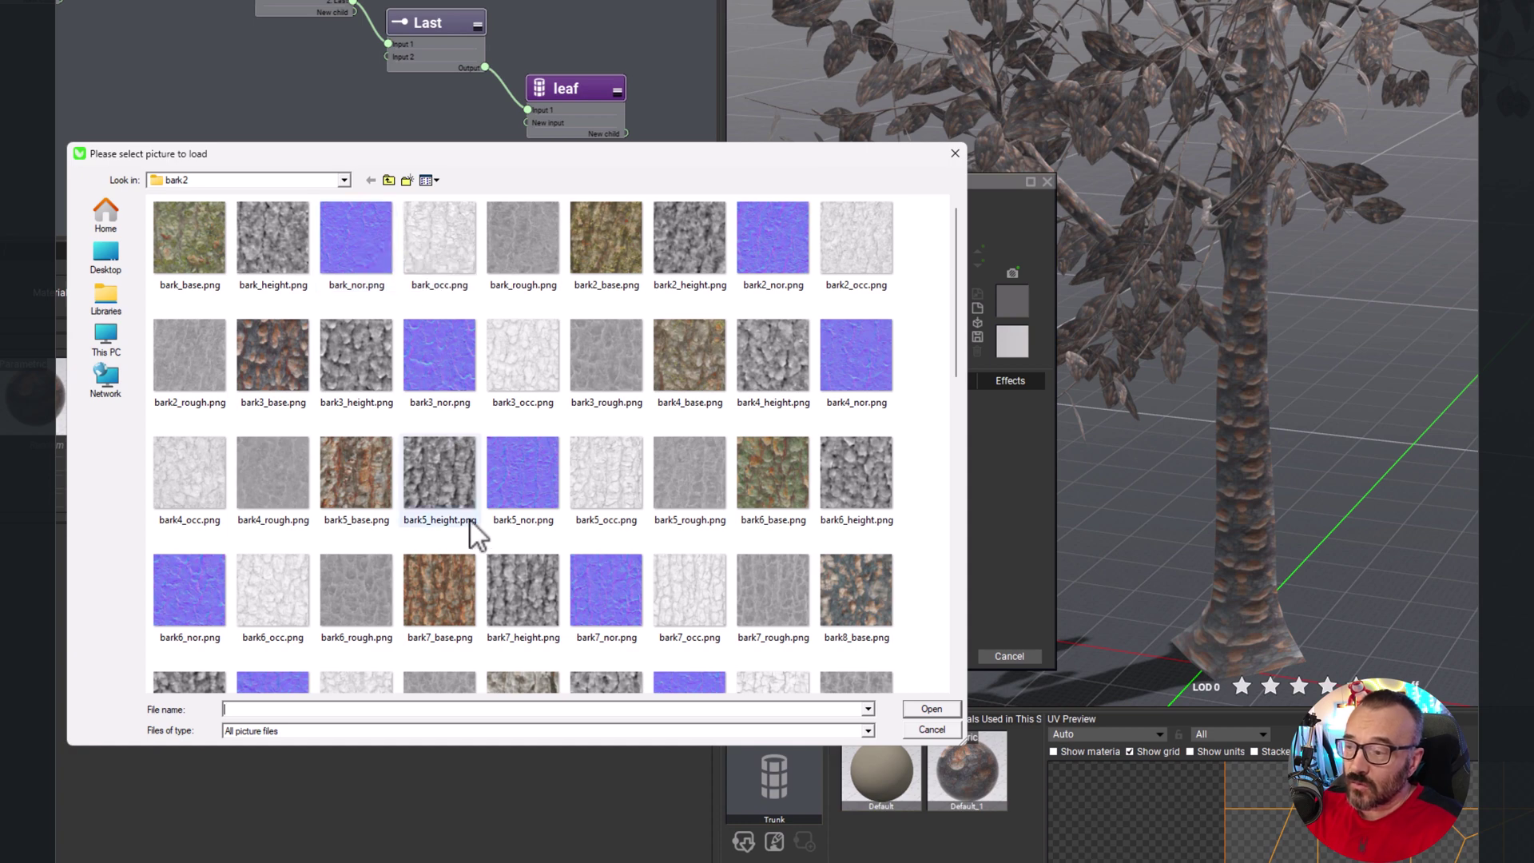
{"action": "left_click", "coordinate": [447, 365]}
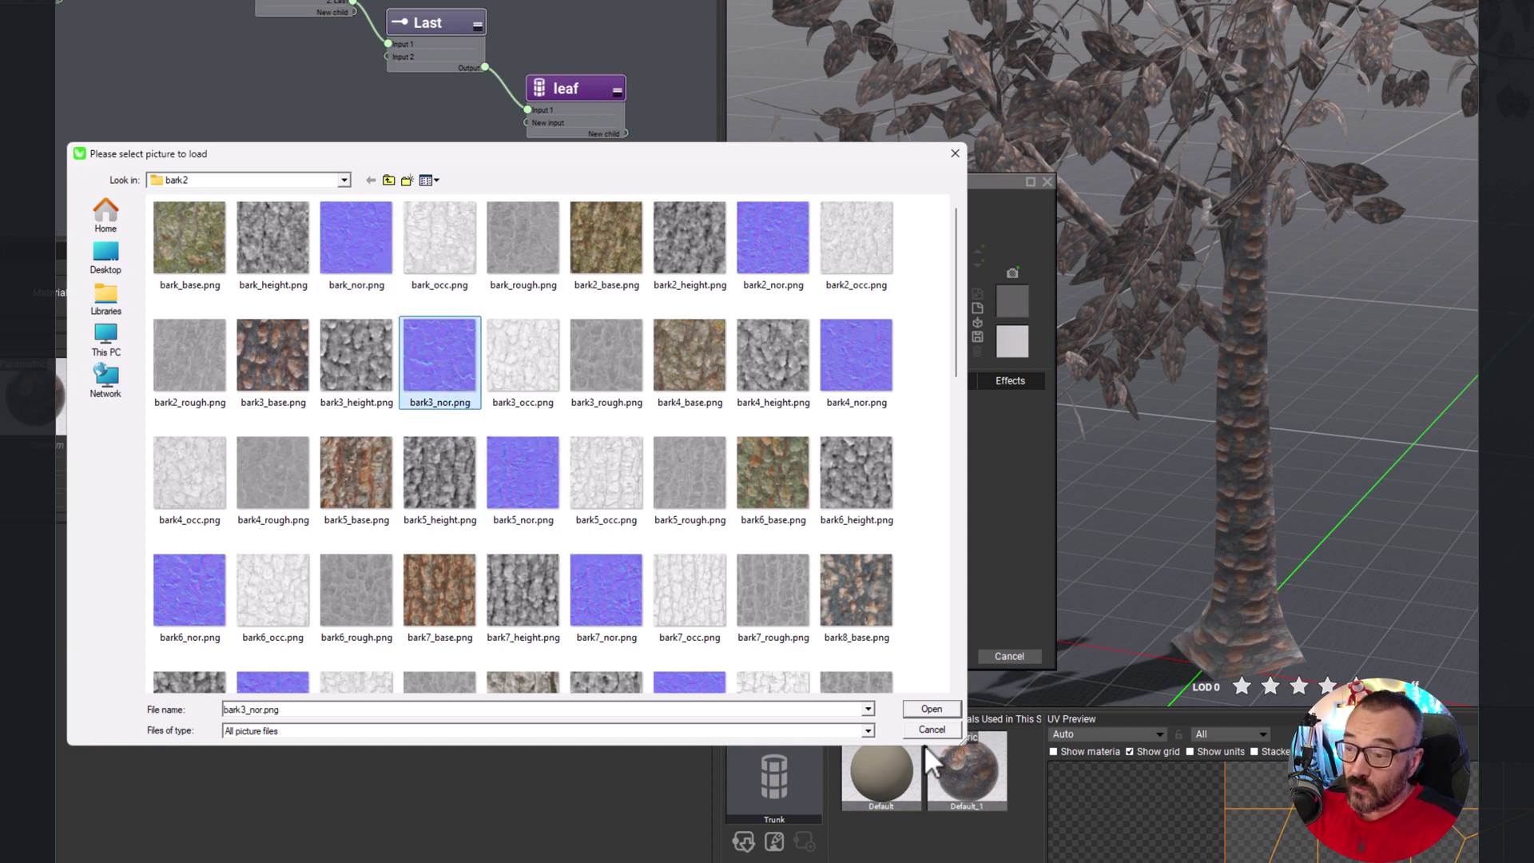
{"action": "left_click", "coordinate": [930, 708]}
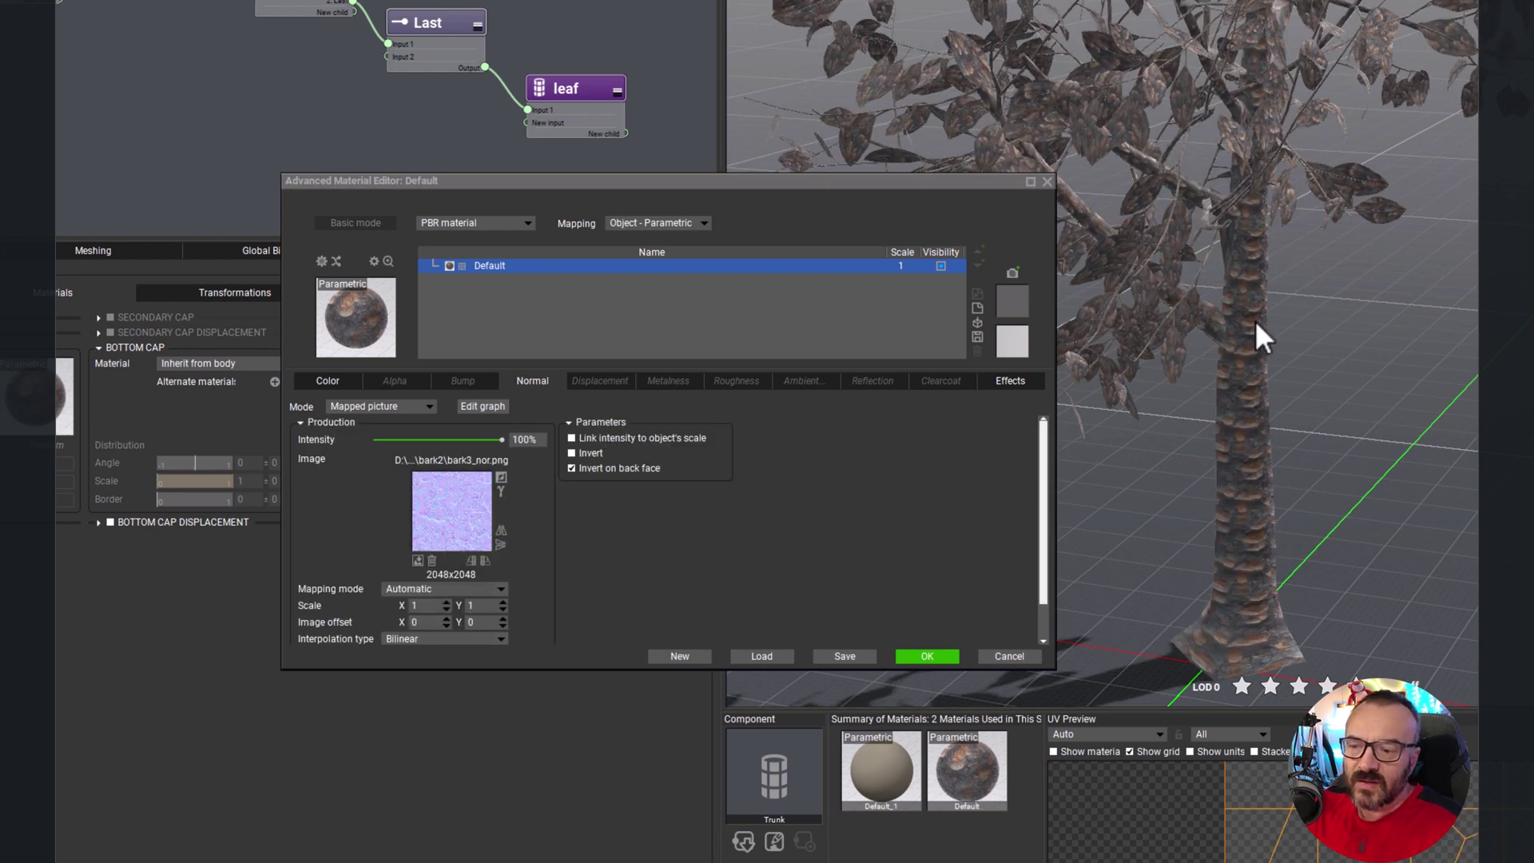
Step: Set the Displacement channel to a mapped picture using bark3_height.png
{"action": "left_click", "coordinate": [599, 381]}
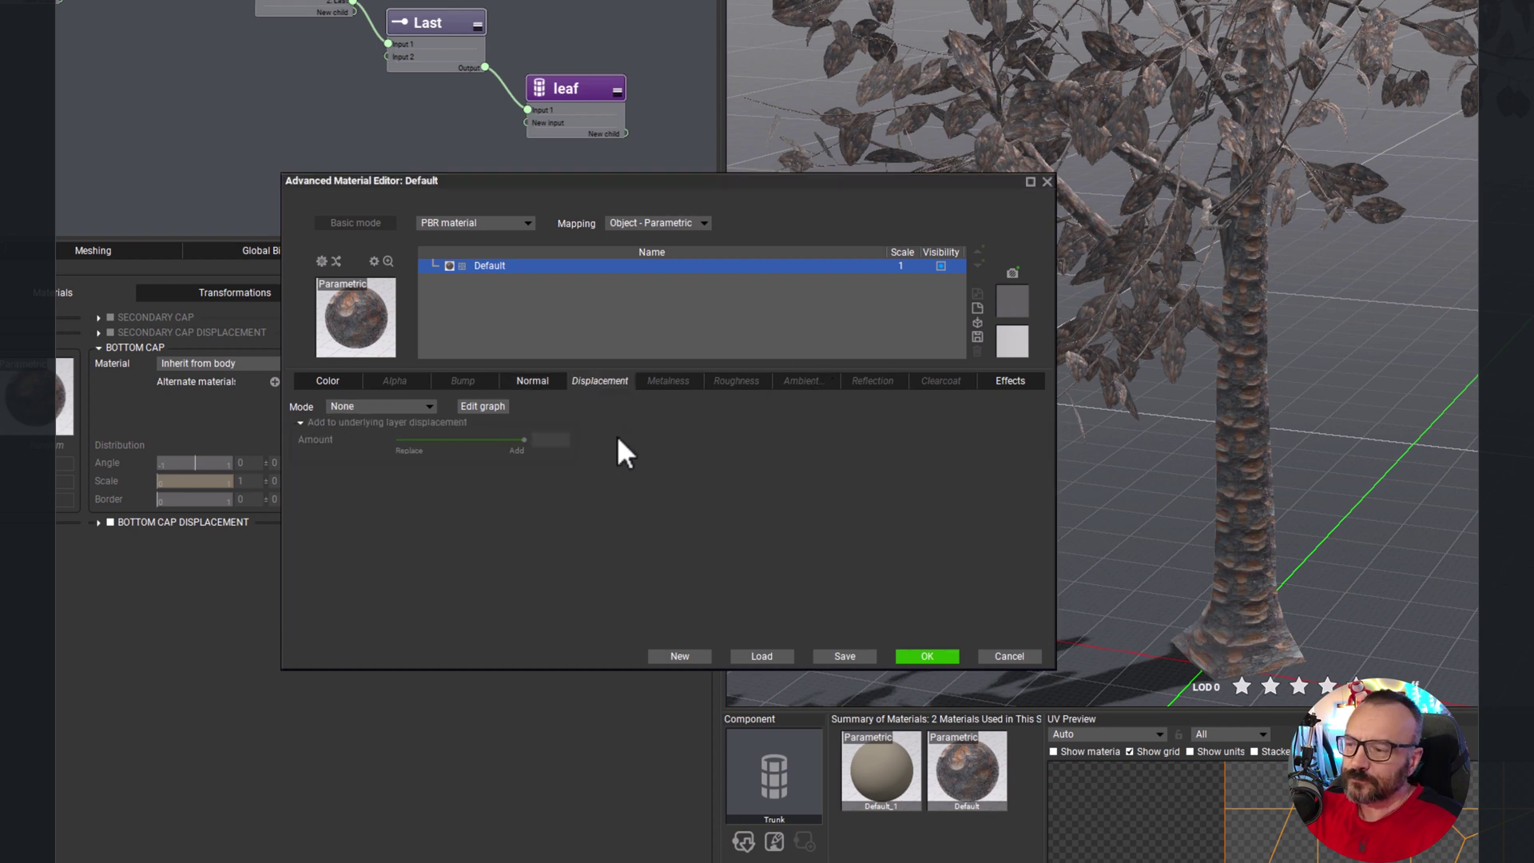
{"action": "left_click", "coordinate": [424, 407]}
{"action": "left_click", "coordinate": [367, 428]}
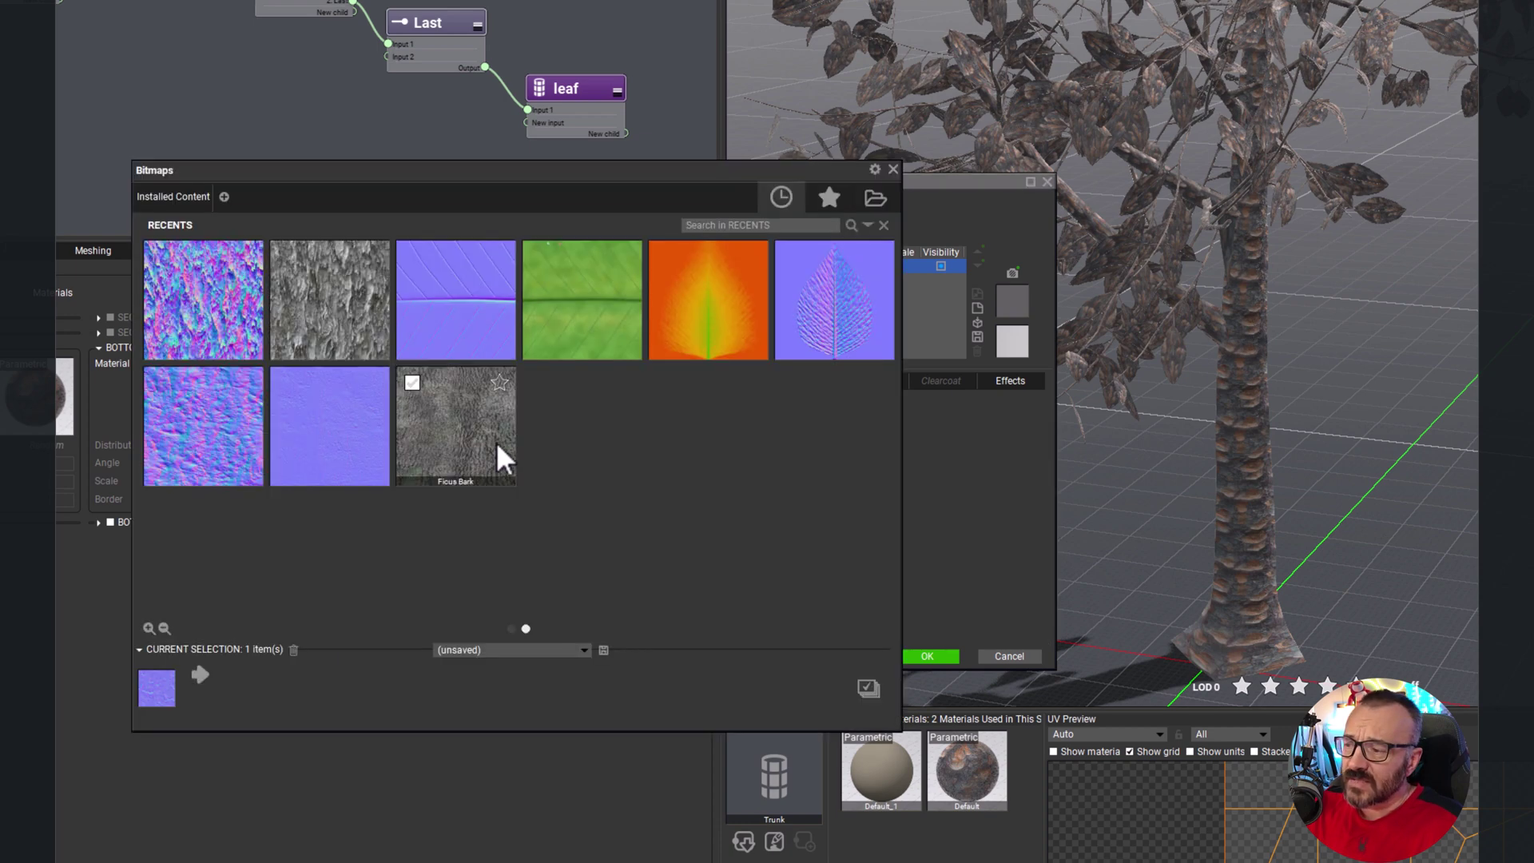
{"action": "left_click", "coordinate": [871, 199]}
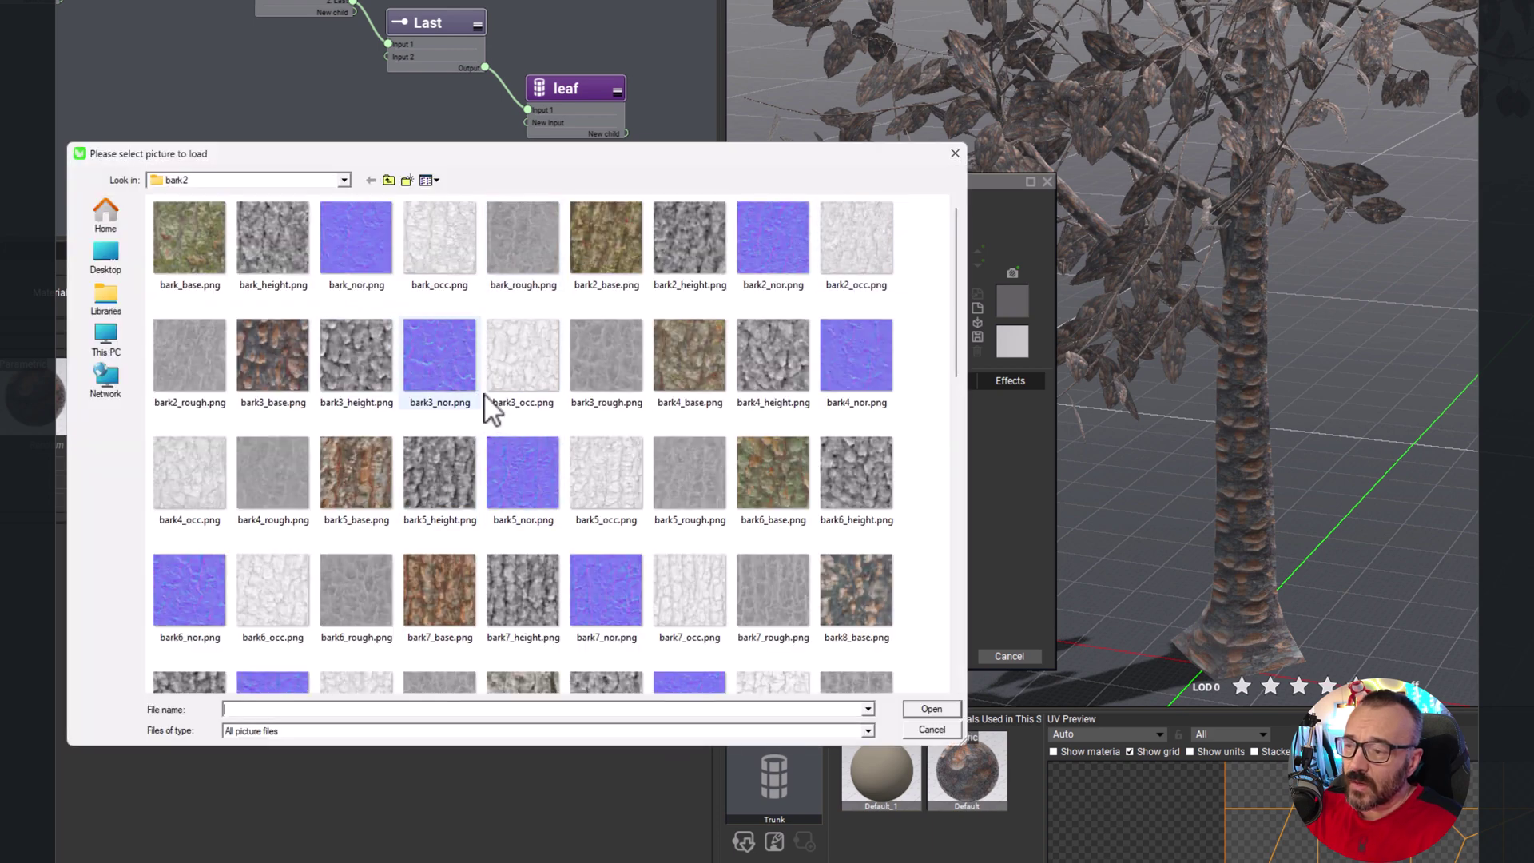
{"action": "left_click", "coordinate": [358, 363]}
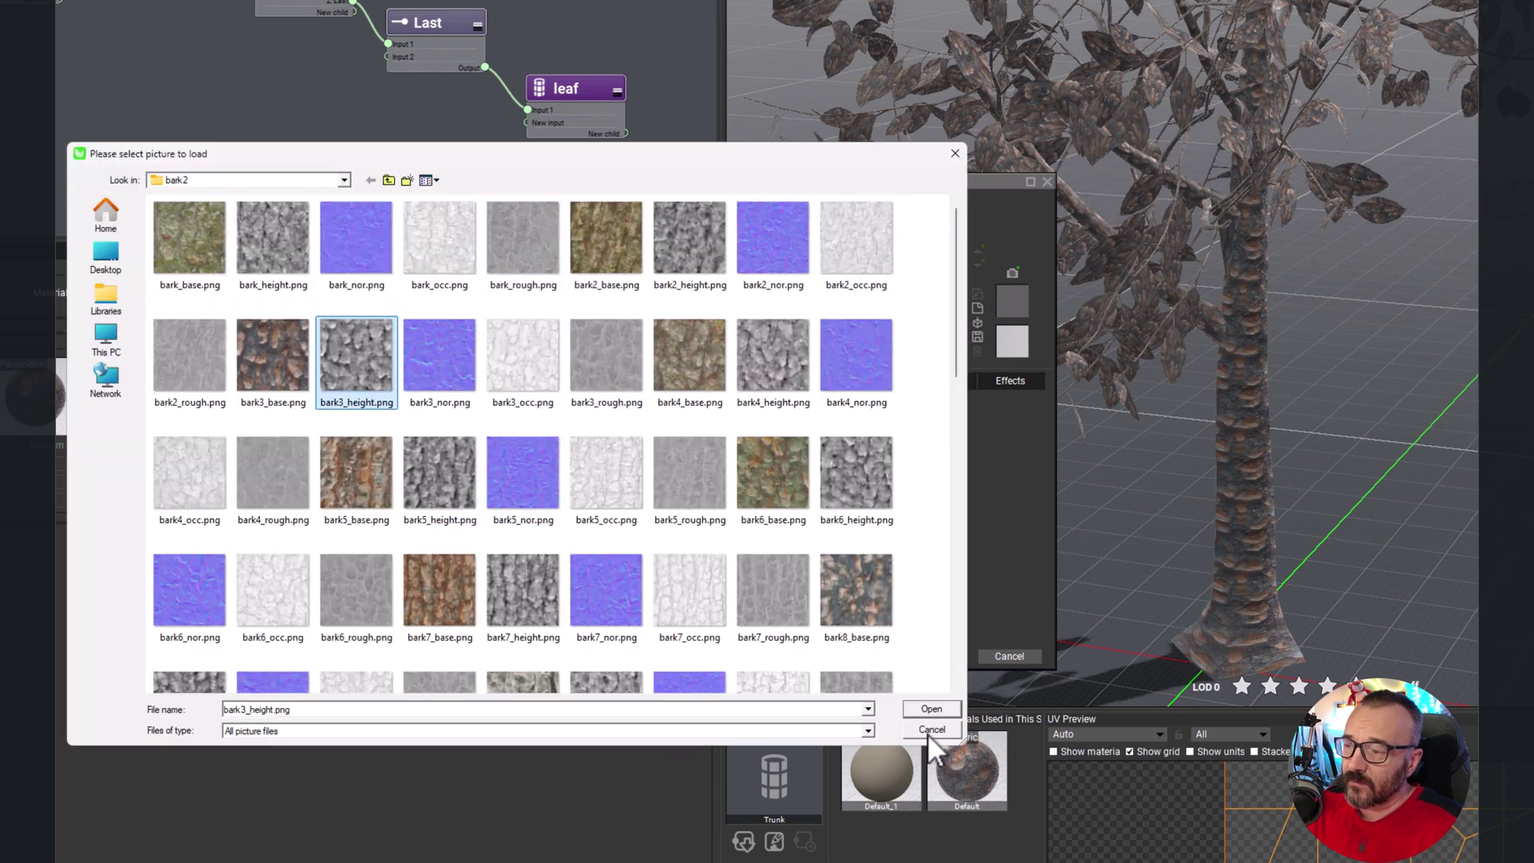
{"action": "left_click", "coordinate": [916, 708]}
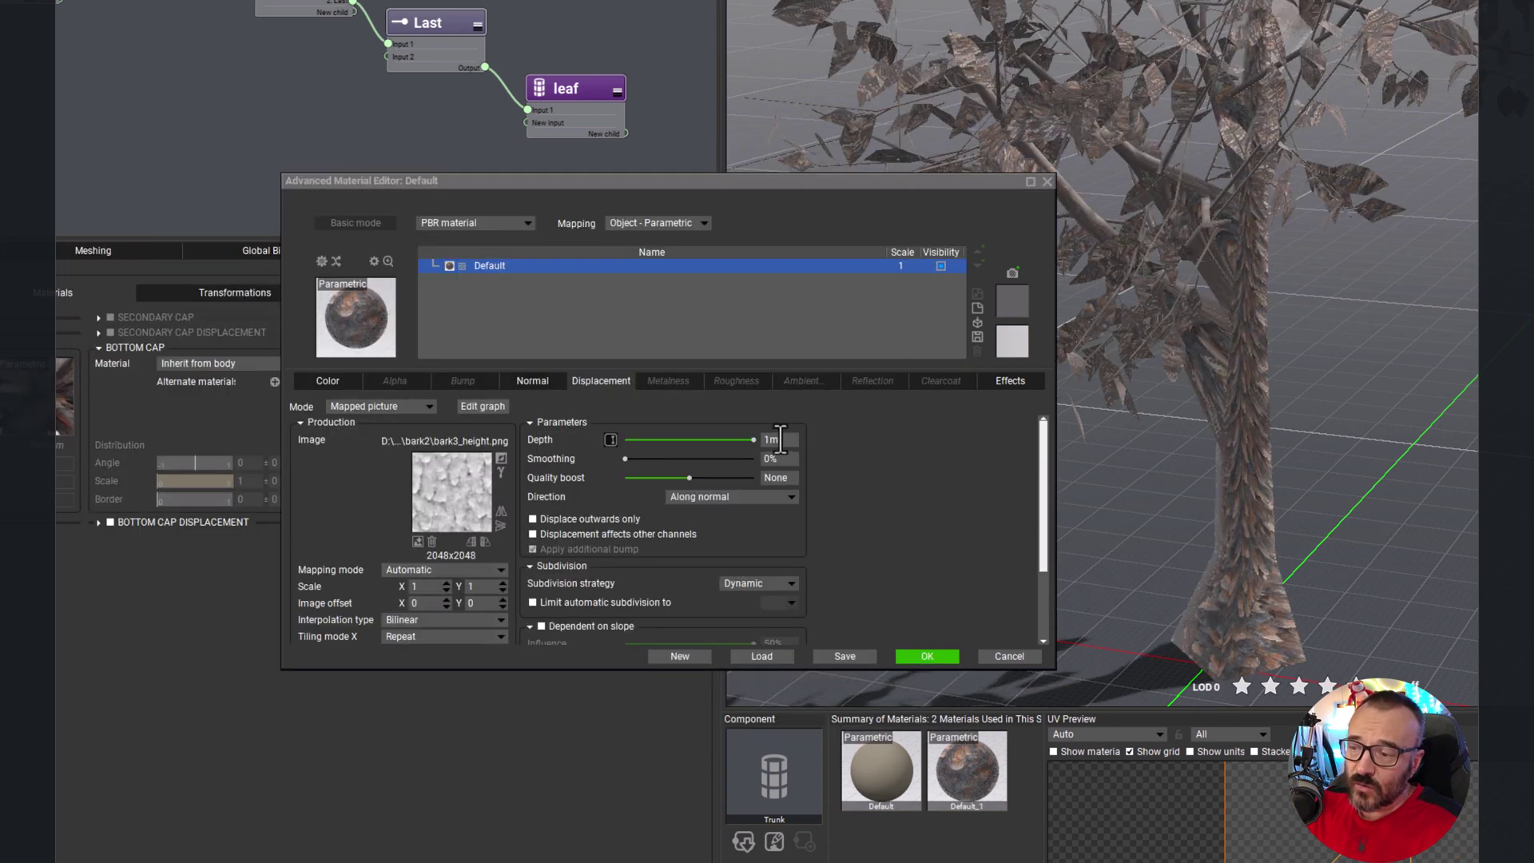
{"action": "scroll", "coordinate": [1273, 551], "scroll_direction": "up", "scroll_amount": 5}
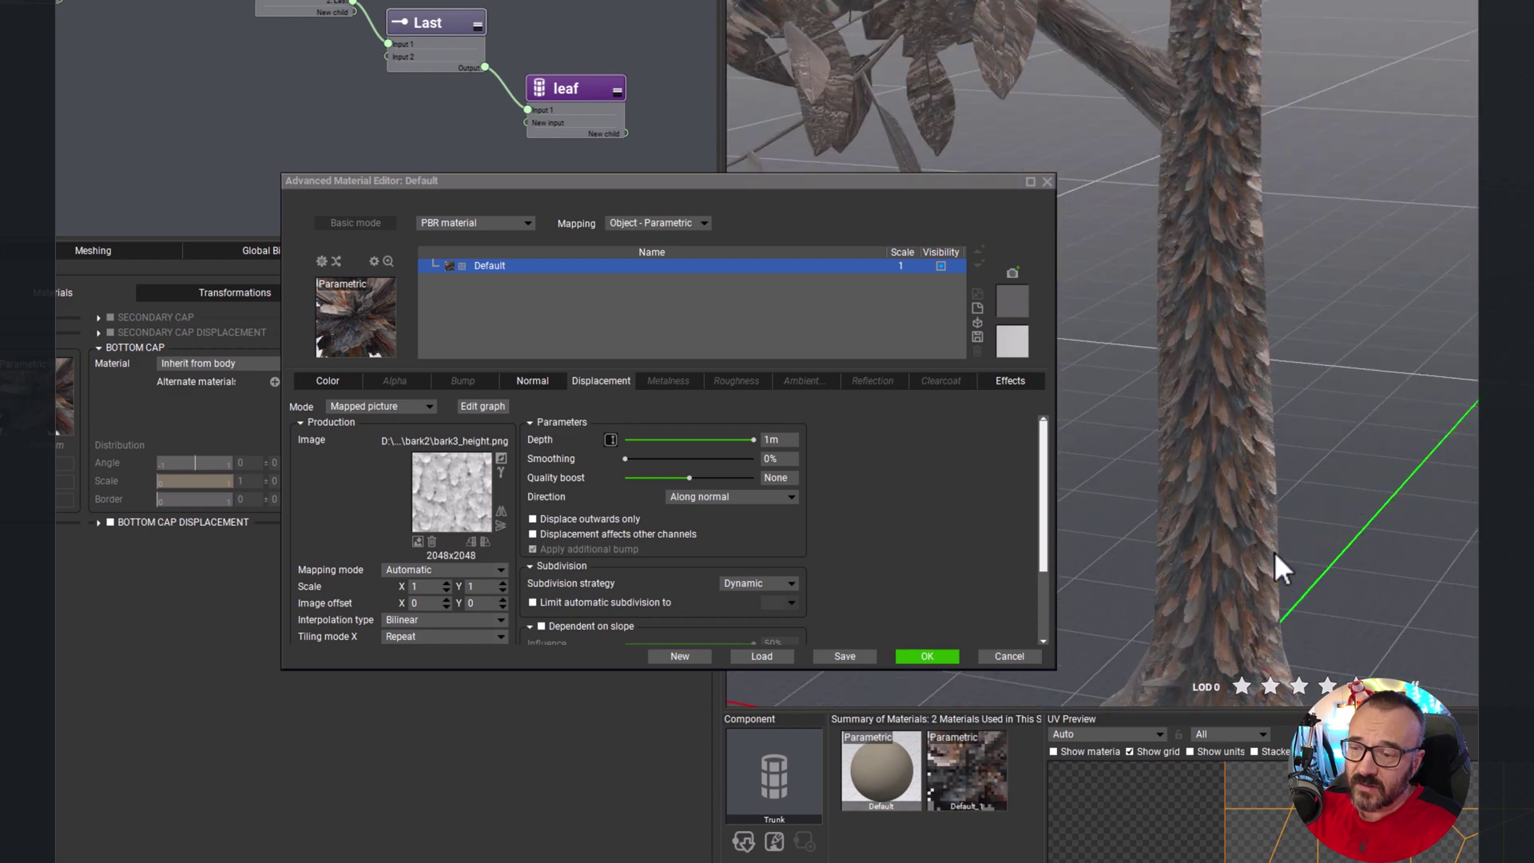
{"action": "scroll", "coordinate": [1382, 538], "scroll_direction": "down", "scroll_amount": 3}
{"action": "scroll", "coordinate": [1277, 527], "scroll_direction": "down", "scroll_amount": 3}
{"action": "left_click_drag", "start_coordinate": [1220, 537], "coordinate": [1363, 538]}
{"action": "scroll", "coordinate": [1362, 563], "scroll_direction": "up", "scroll_amount": 3}
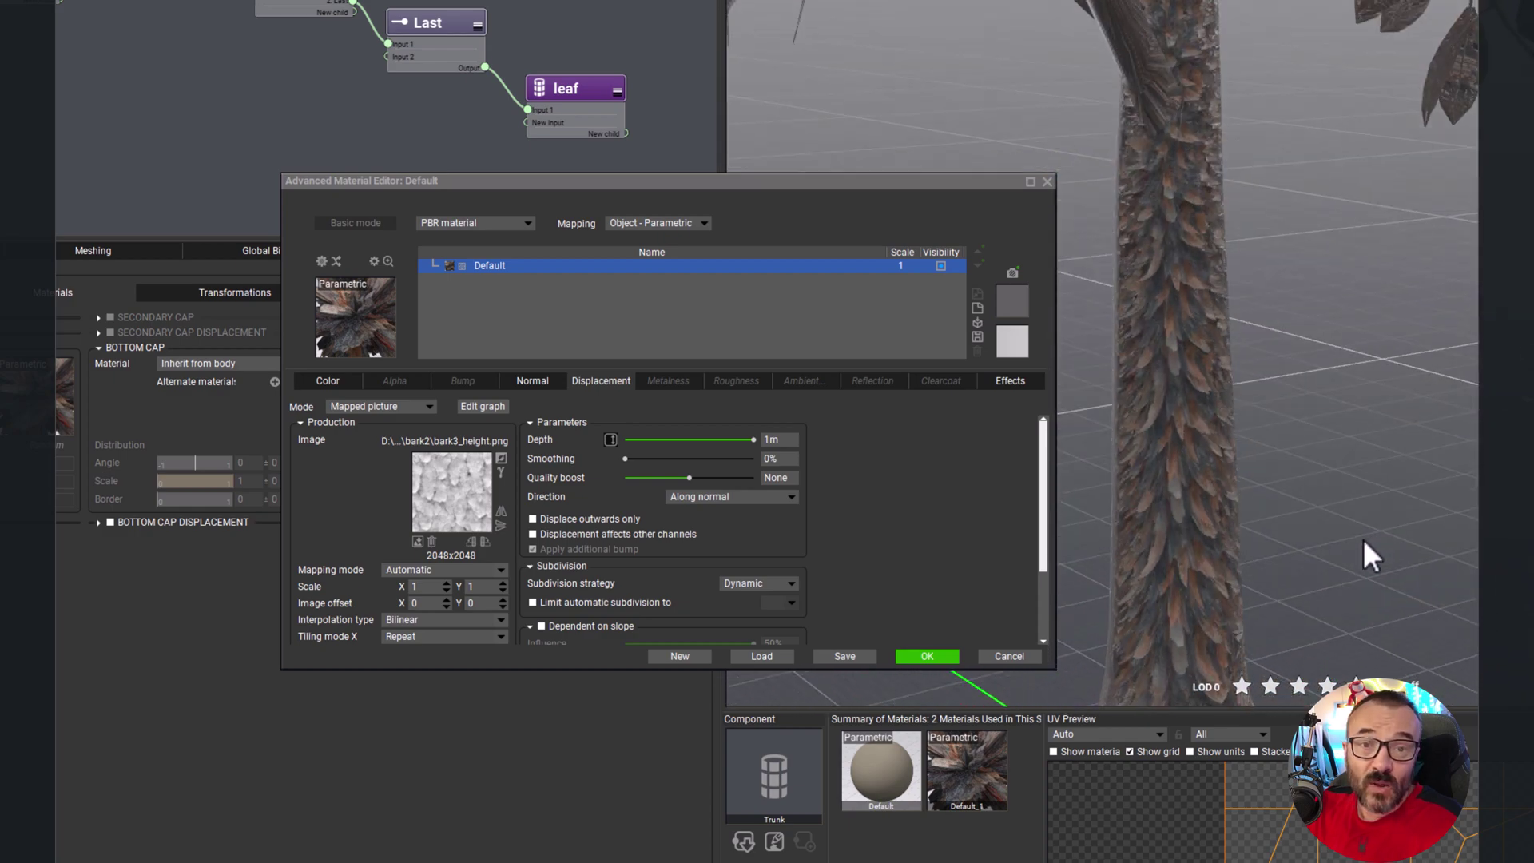
Step: Change the displacement depth to 0.05 (5cm) and inspect the trunk relief
{"action": "left_click", "coordinate": [773, 440]}
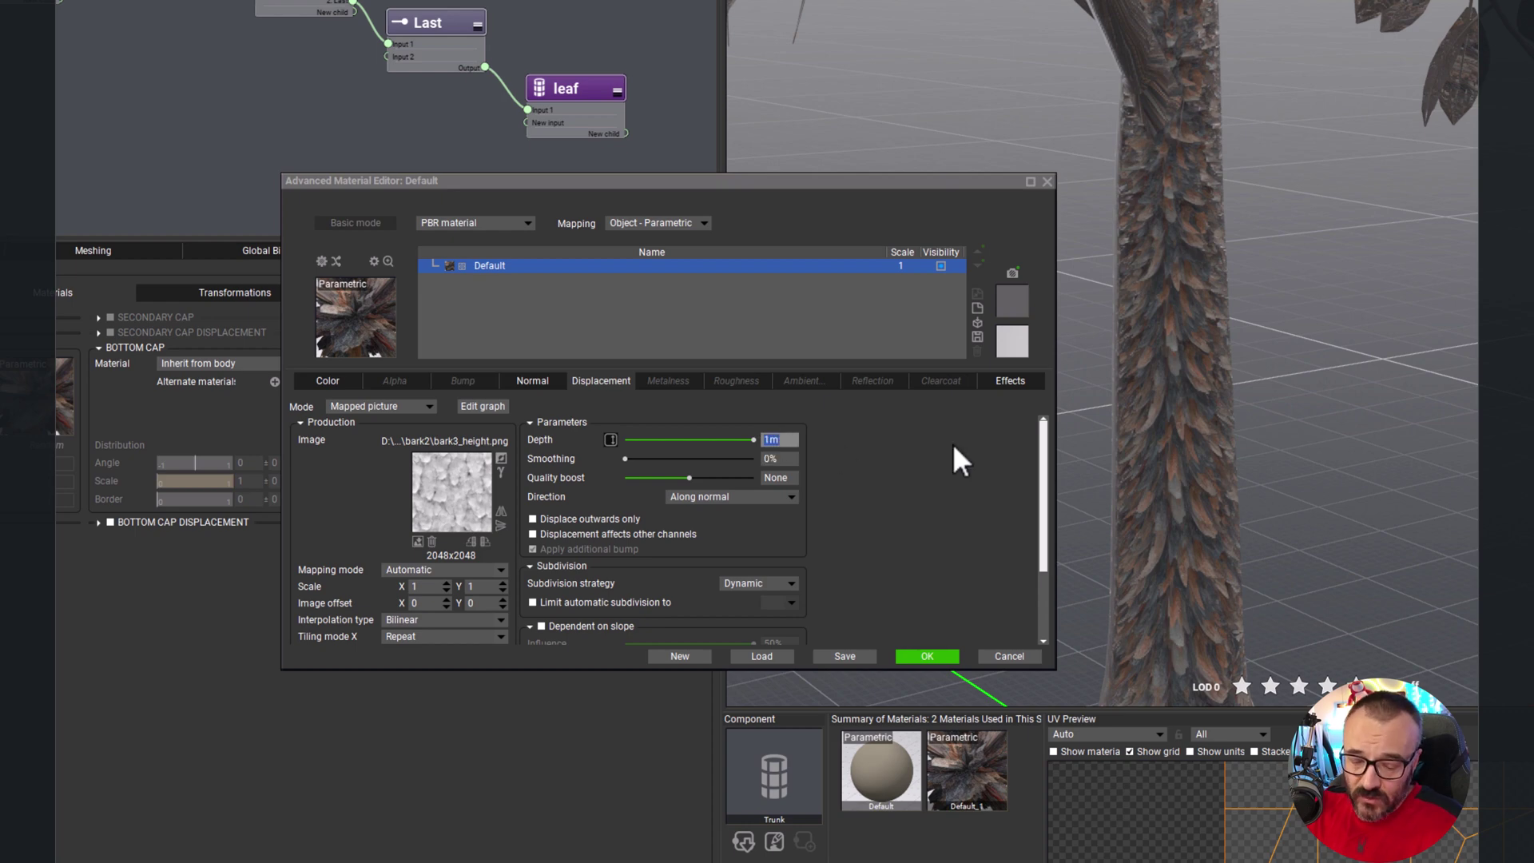
{"action": "type", "text": "0."}
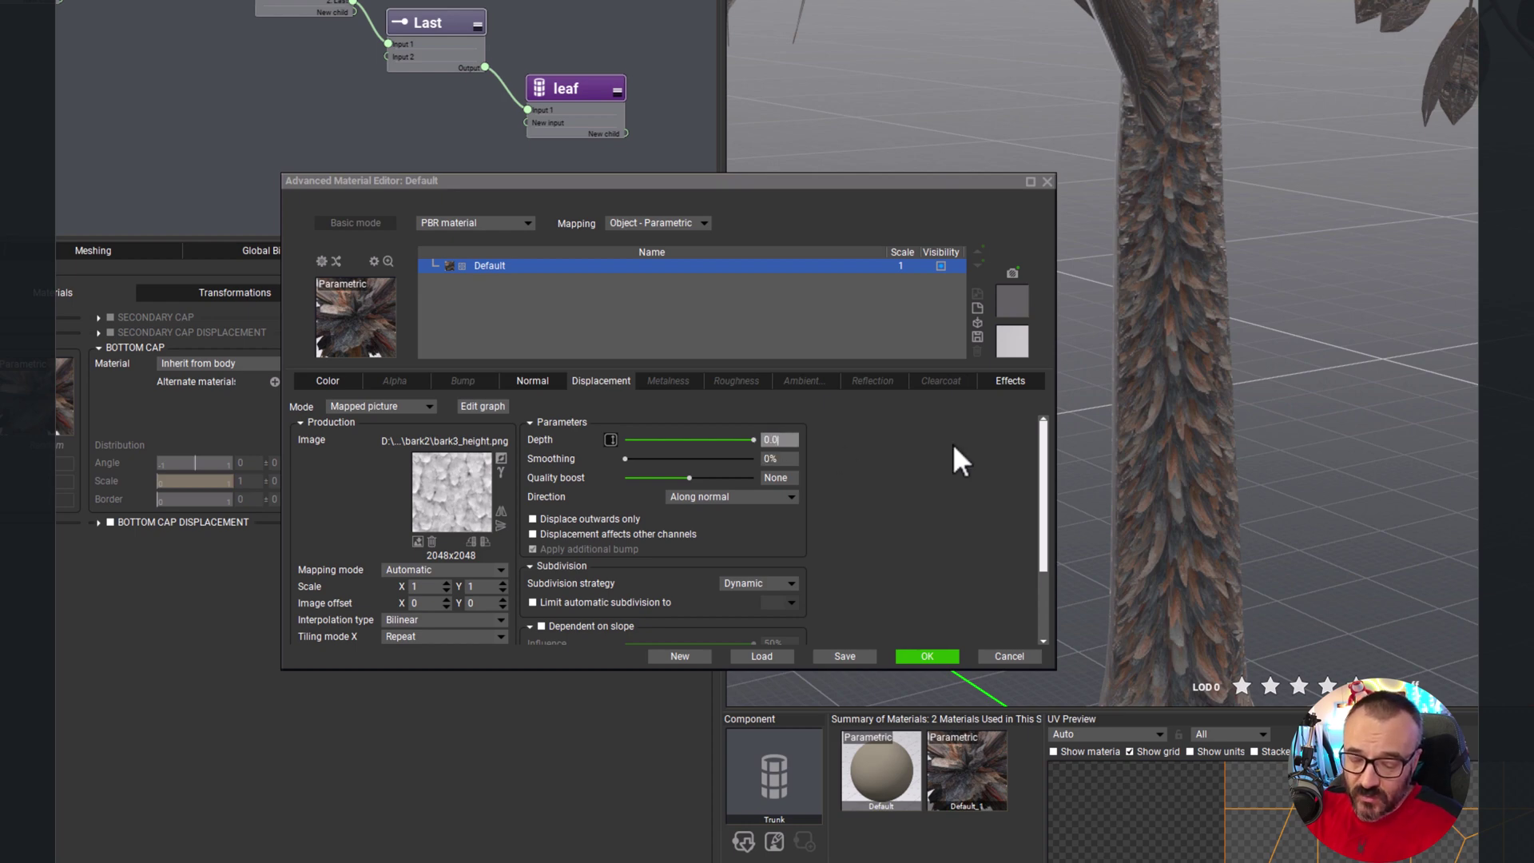
{"action": "type", "text": "05"}
{"action": "key", "text": "Return"}
{"action": "left_click_drag", "start_coordinate": [973, 449], "coordinate": [1451, 448]}
{"action": "left_click", "coordinate": [501, 458]}
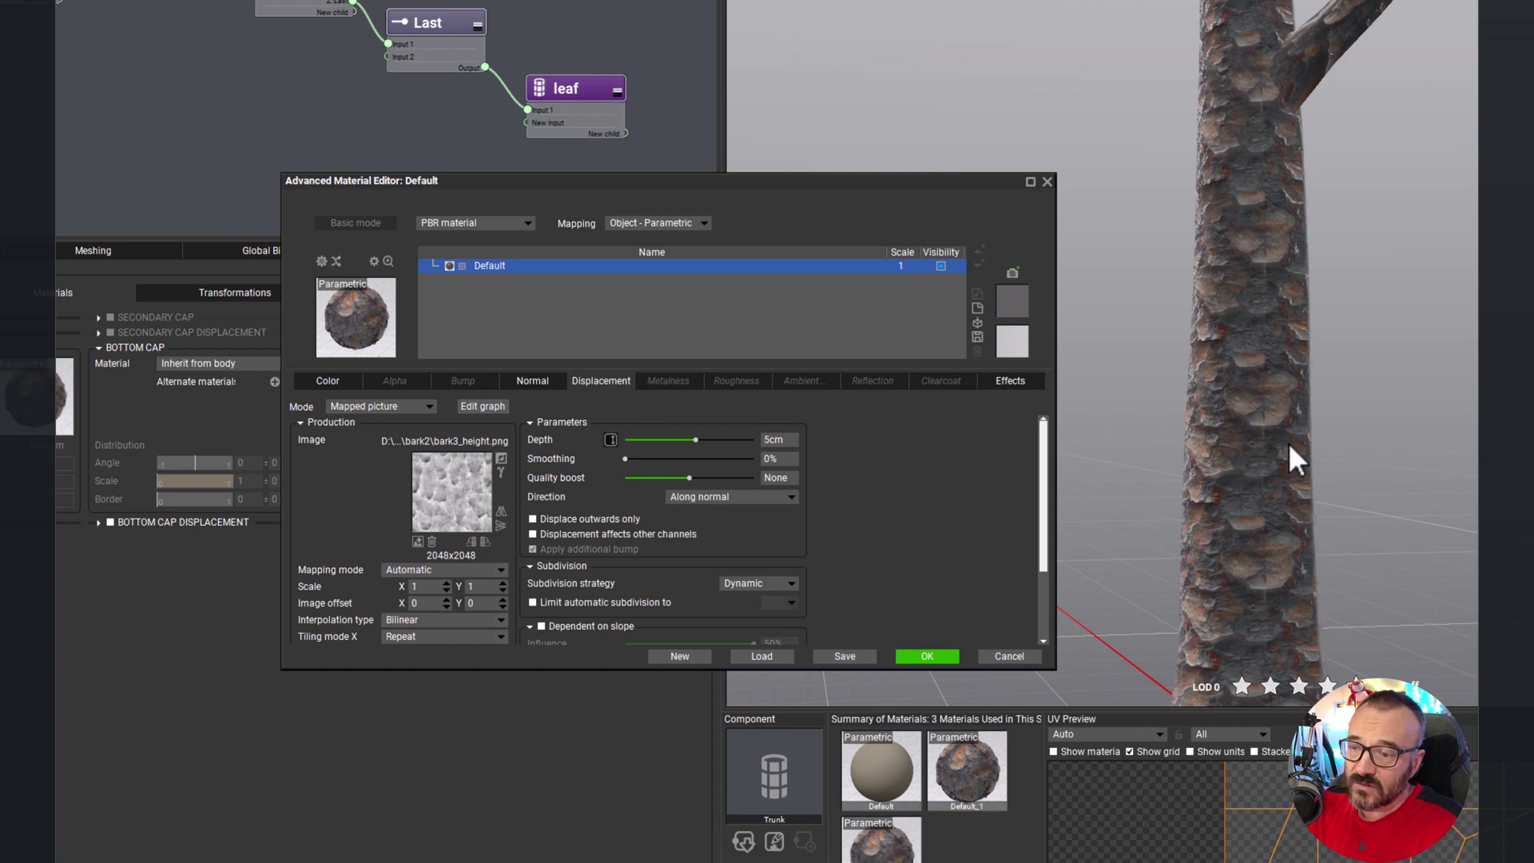
{"action": "left_click_drag", "start_coordinate": [1302, 448], "coordinate": [1321, 480]}
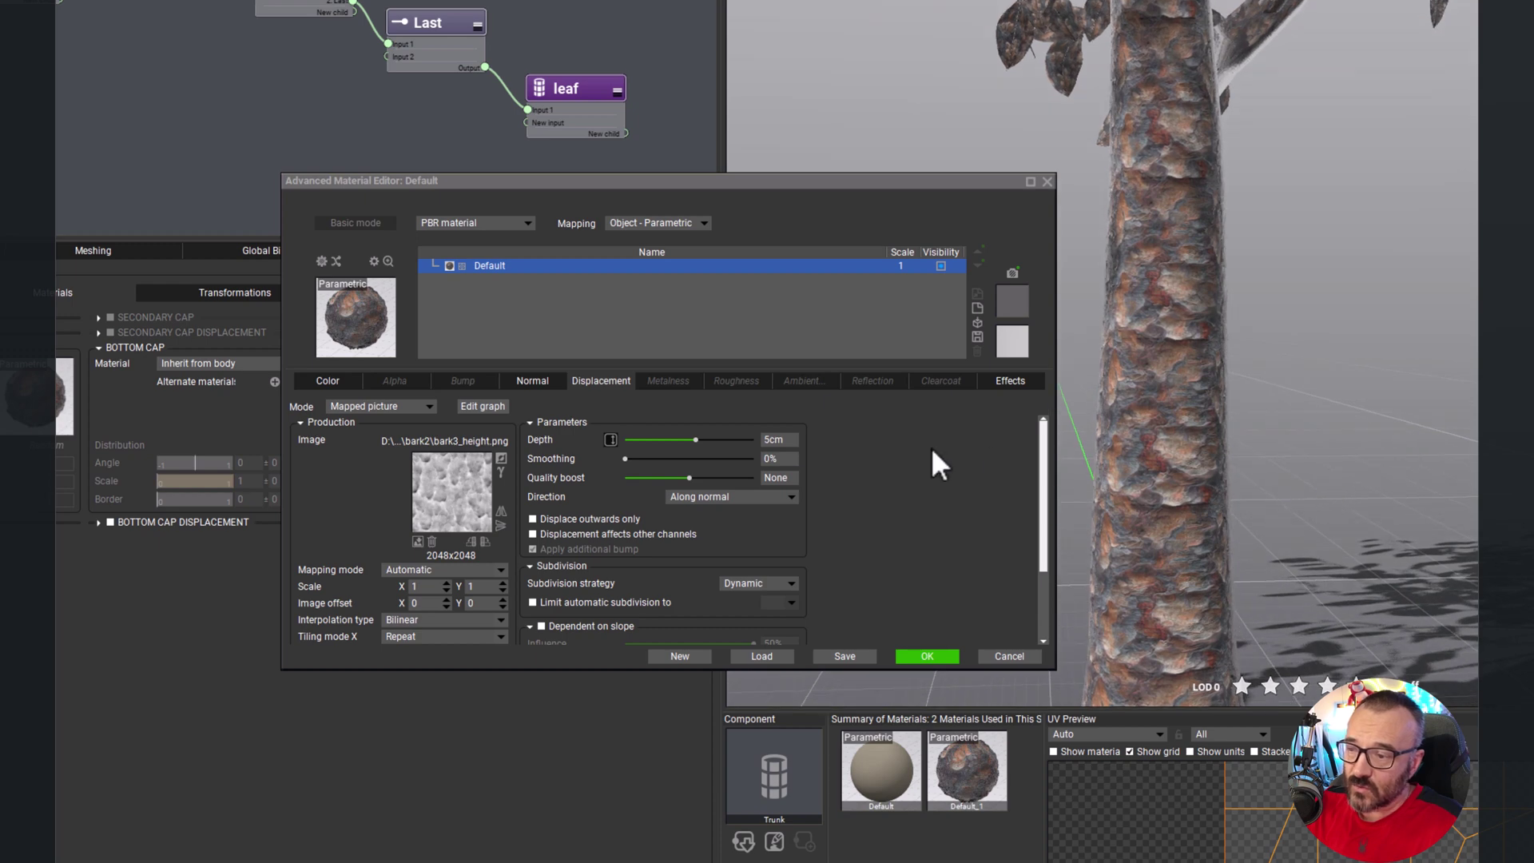
Step: Set the Roughness channel to a mapped picture using bark3_rough.png
{"action": "left_click", "coordinate": [729, 382]}
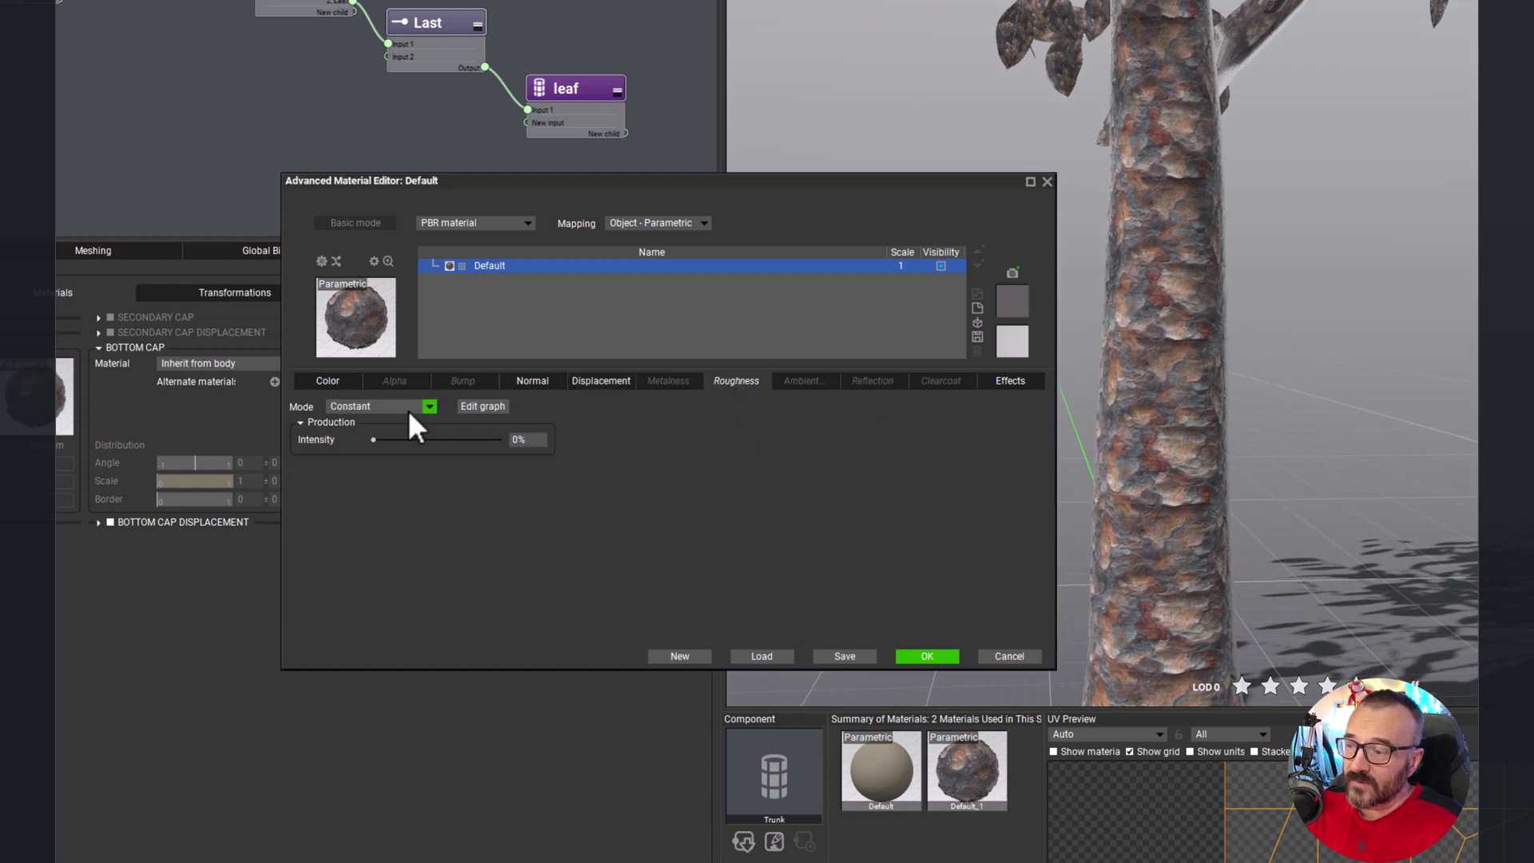
{"action": "left_click", "coordinate": [429, 409]}
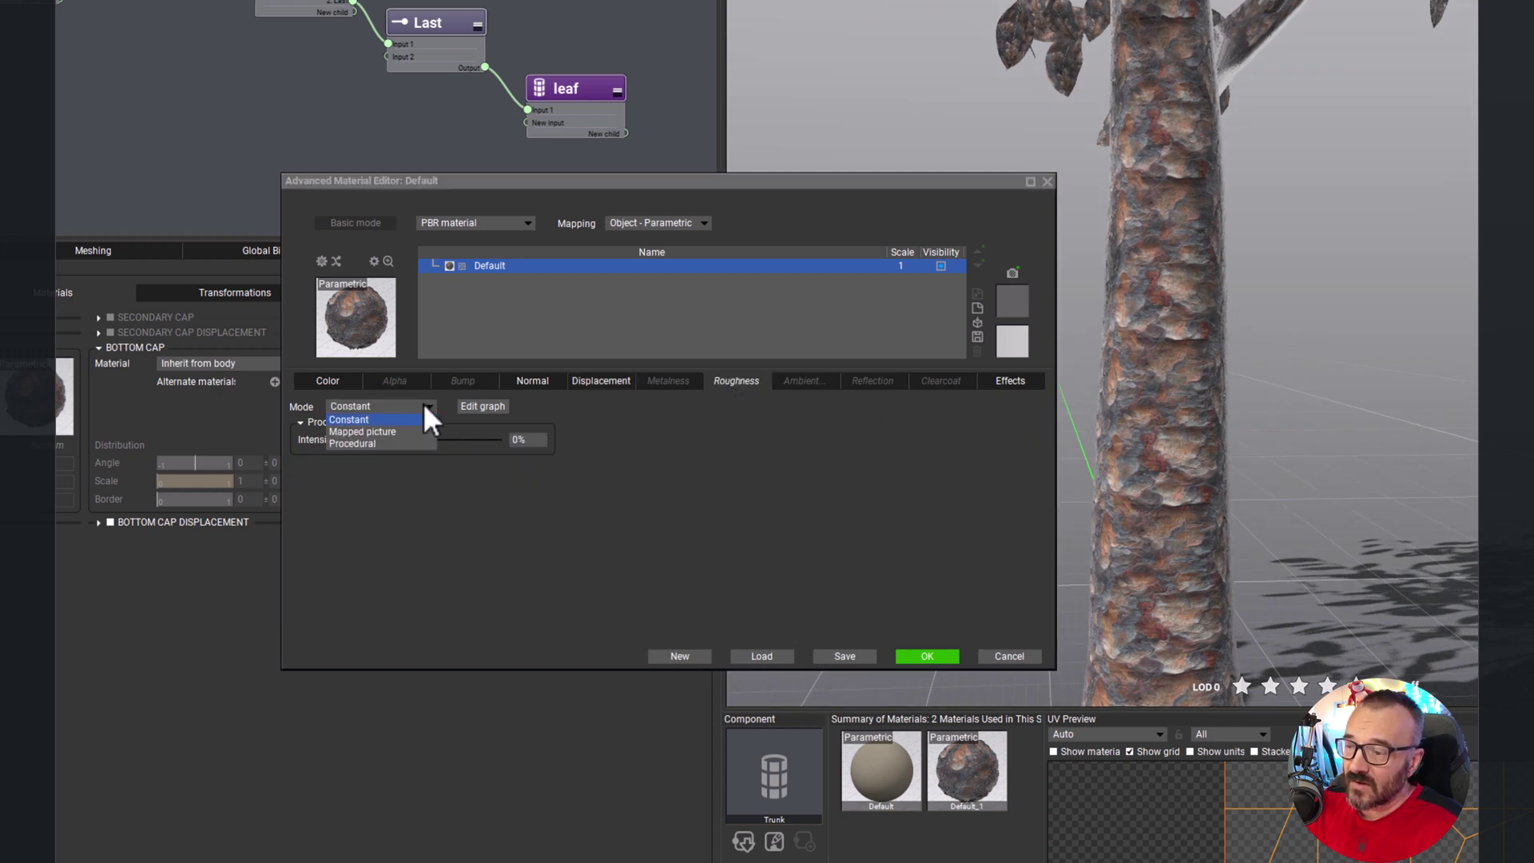
{"action": "left_click", "coordinate": [363, 431]}
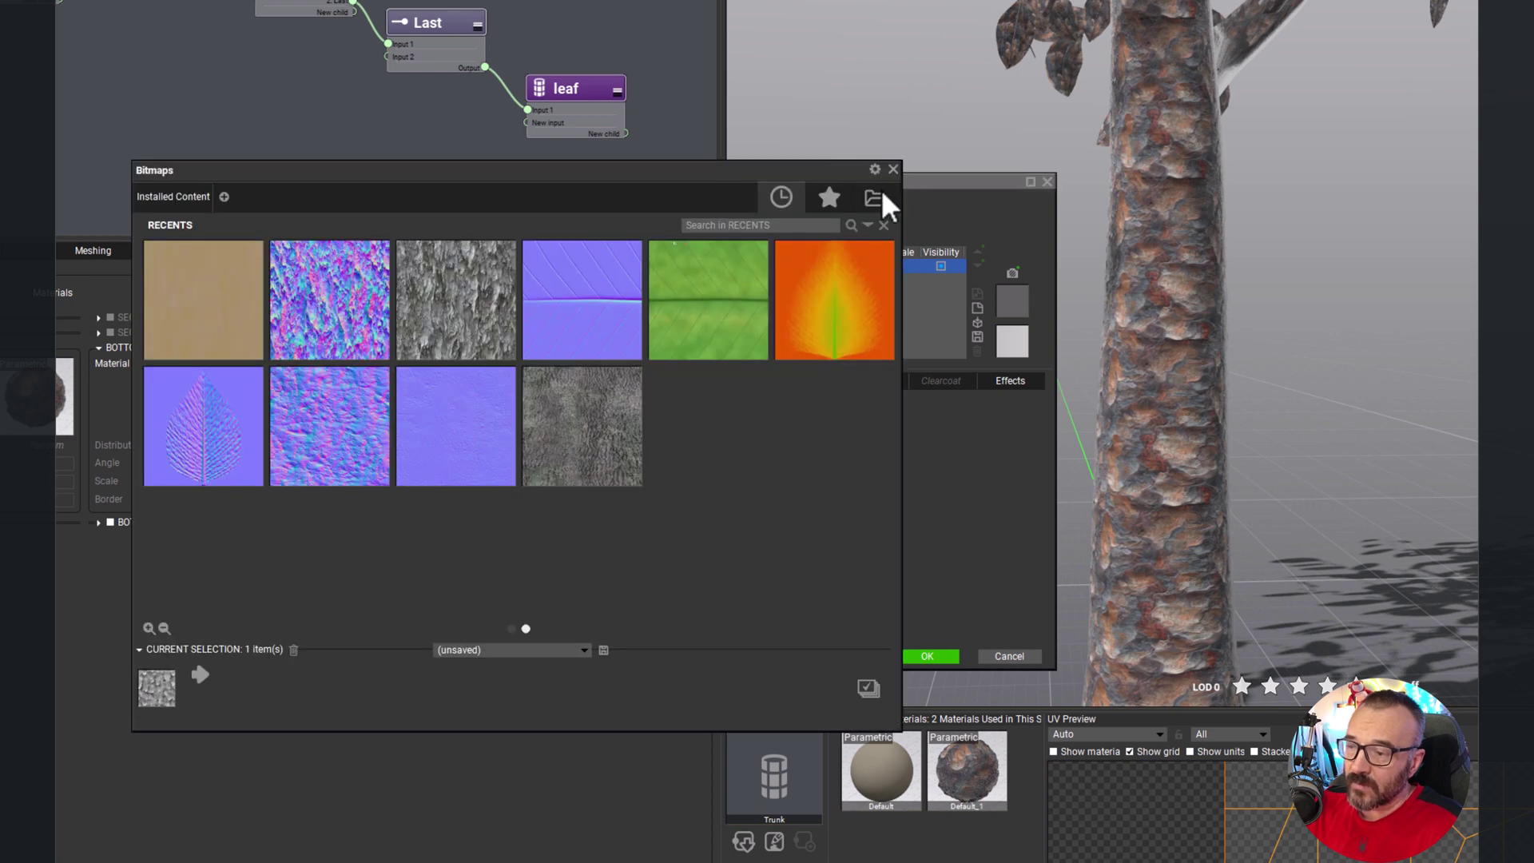
{"action": "left_click", "coordinate": [878, 194]}
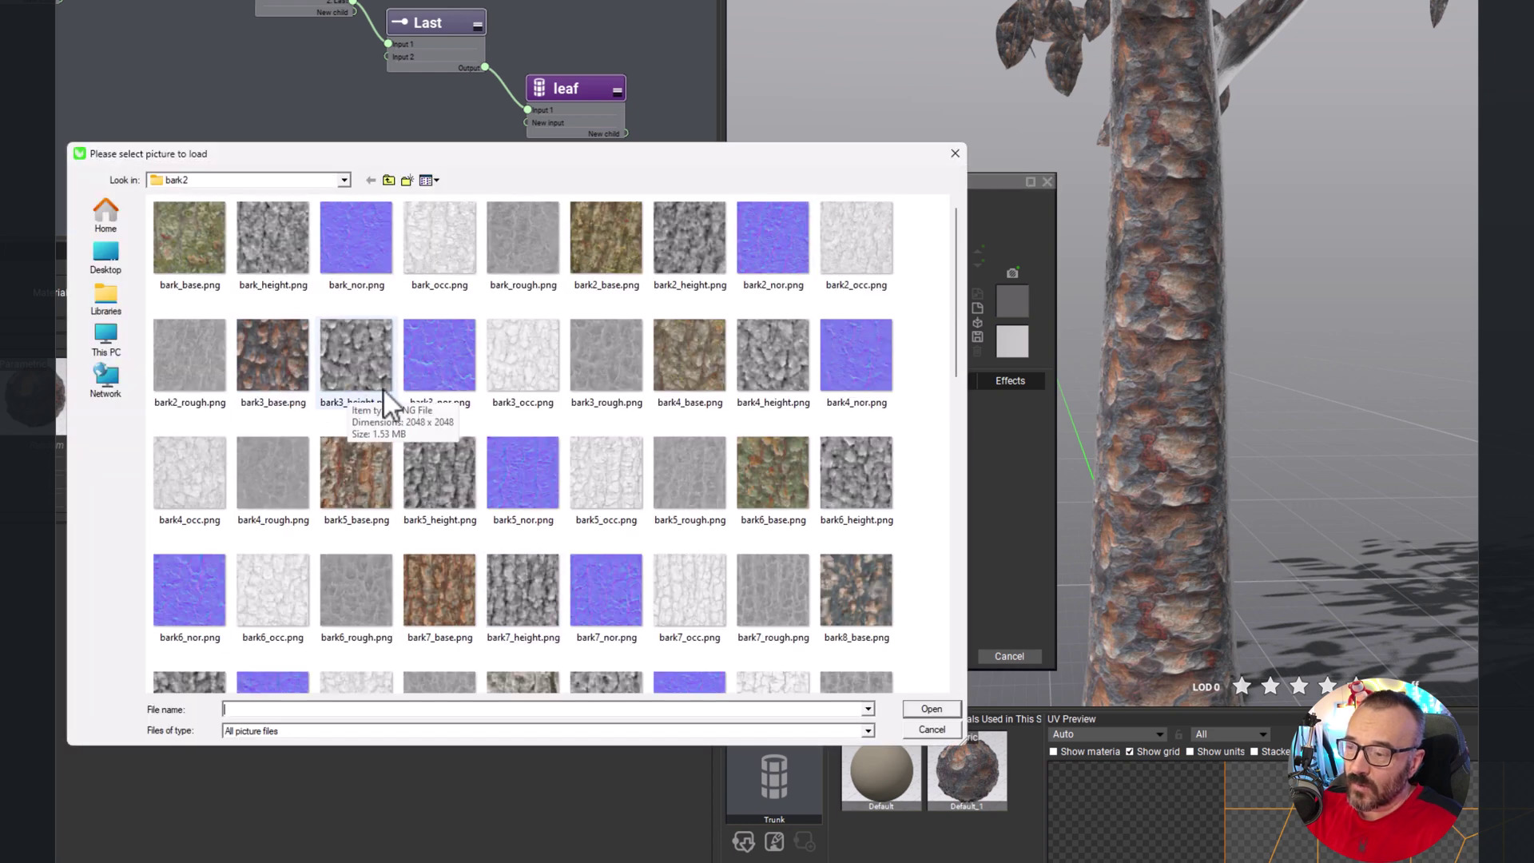
{"action": "left_click", "coordinate": [610, 388]}
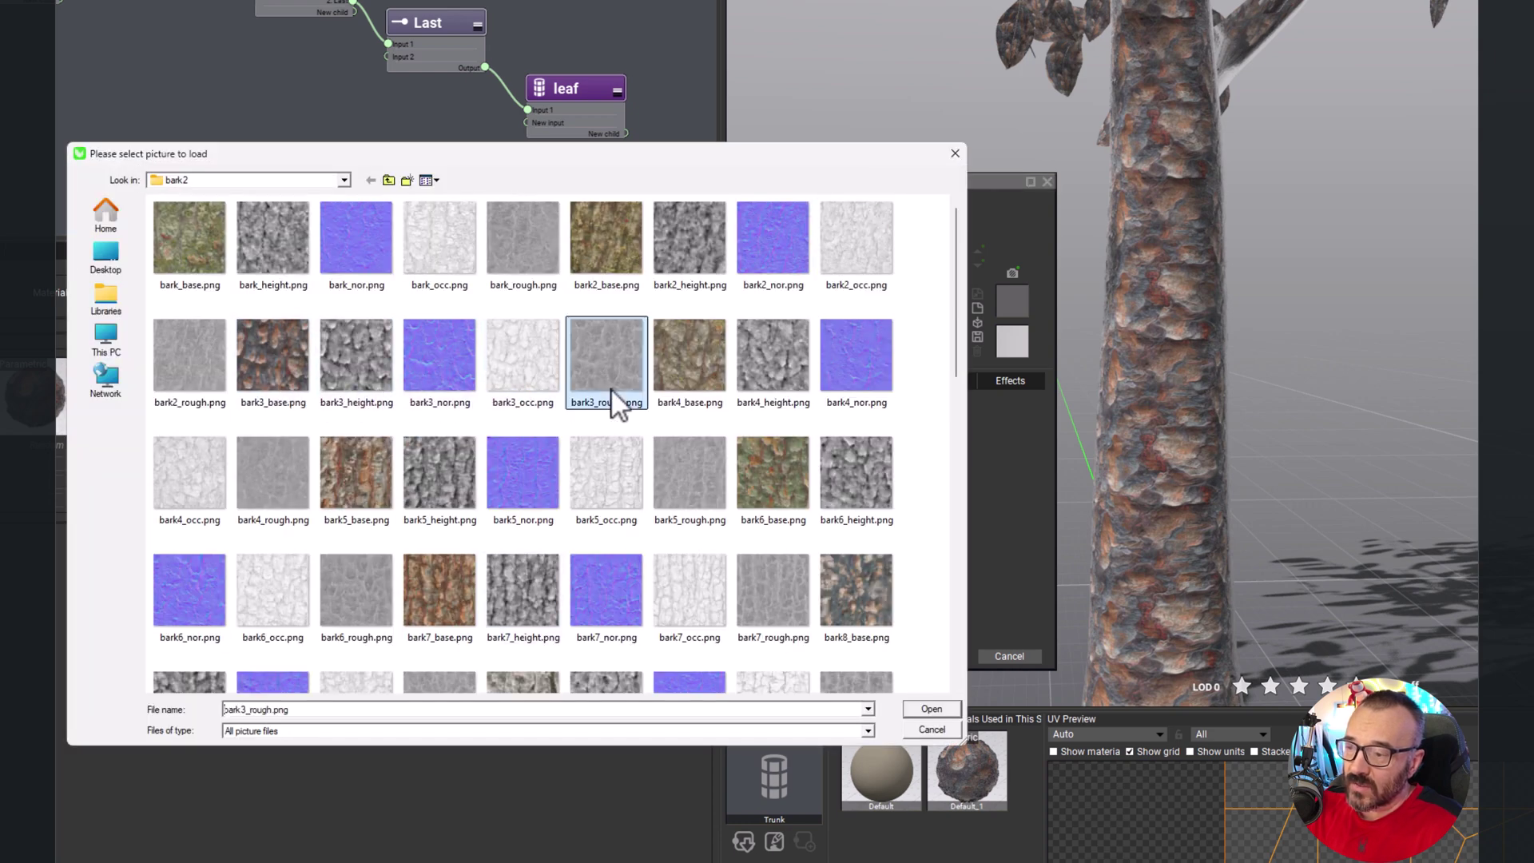
{"action": "left_click", "coordinate": [928, 709]}
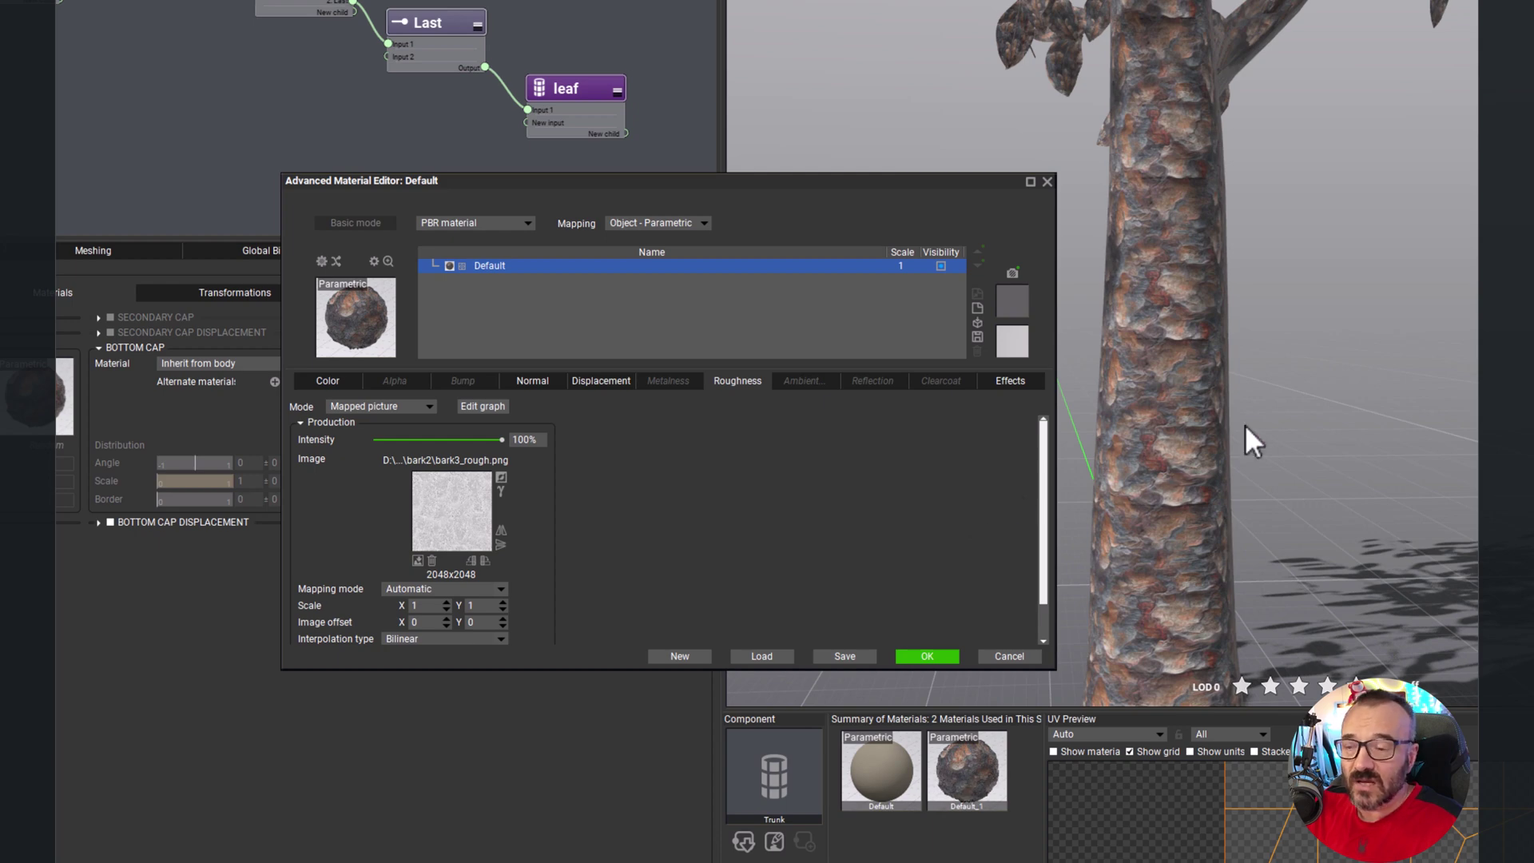
Step: Set the Ambient channel to a mapped picture using bark3_occ.png
{"action": "left_click", "coordinate": [800, 382]}
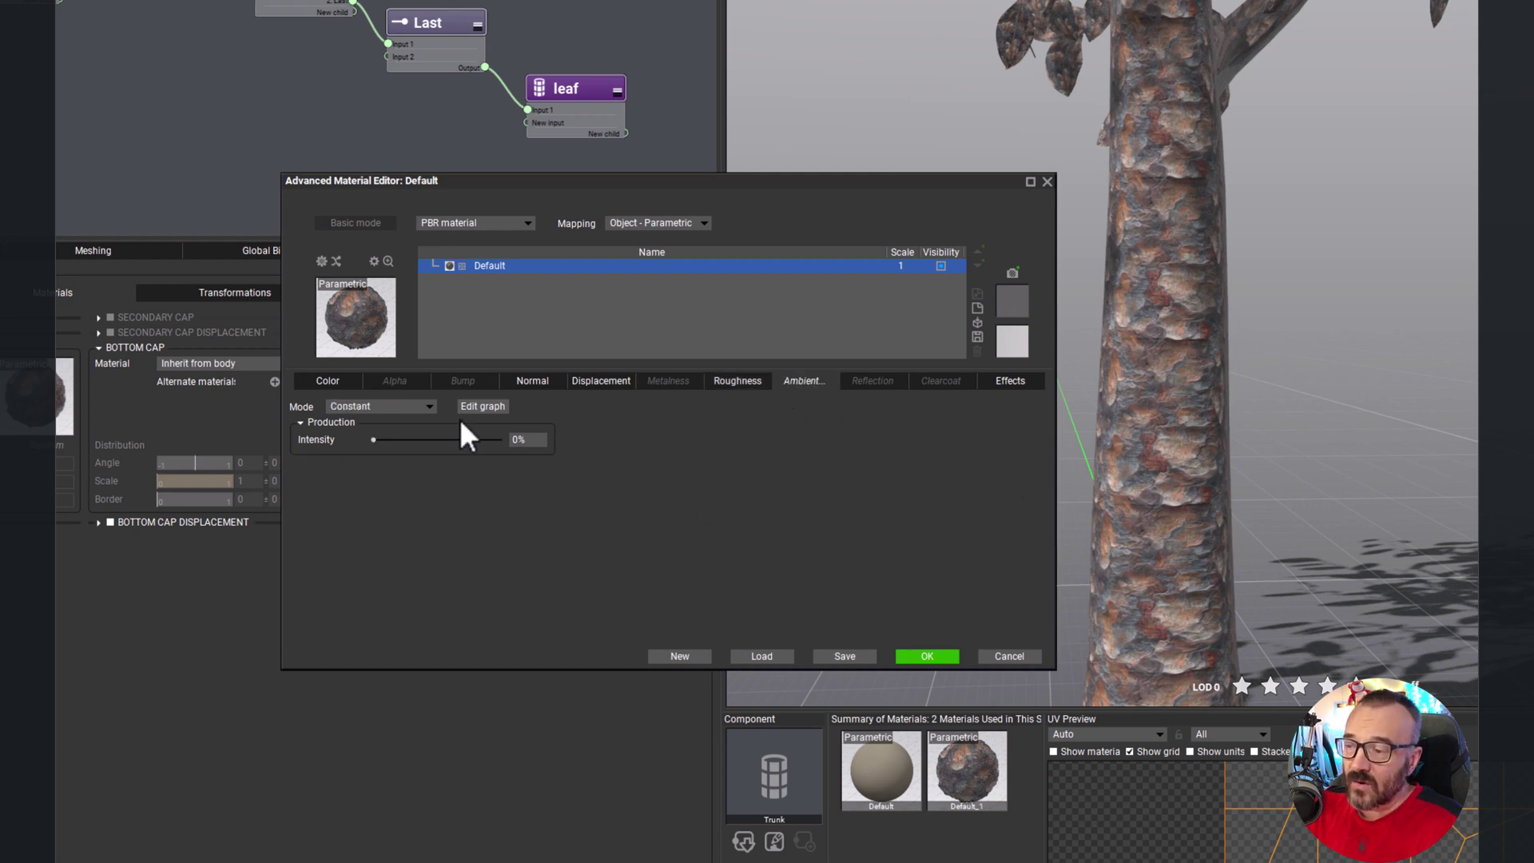
{"action": "left_click", "coordinate": [405, 406]}
{"action": "left_click", "coordinate": [372, 433]}
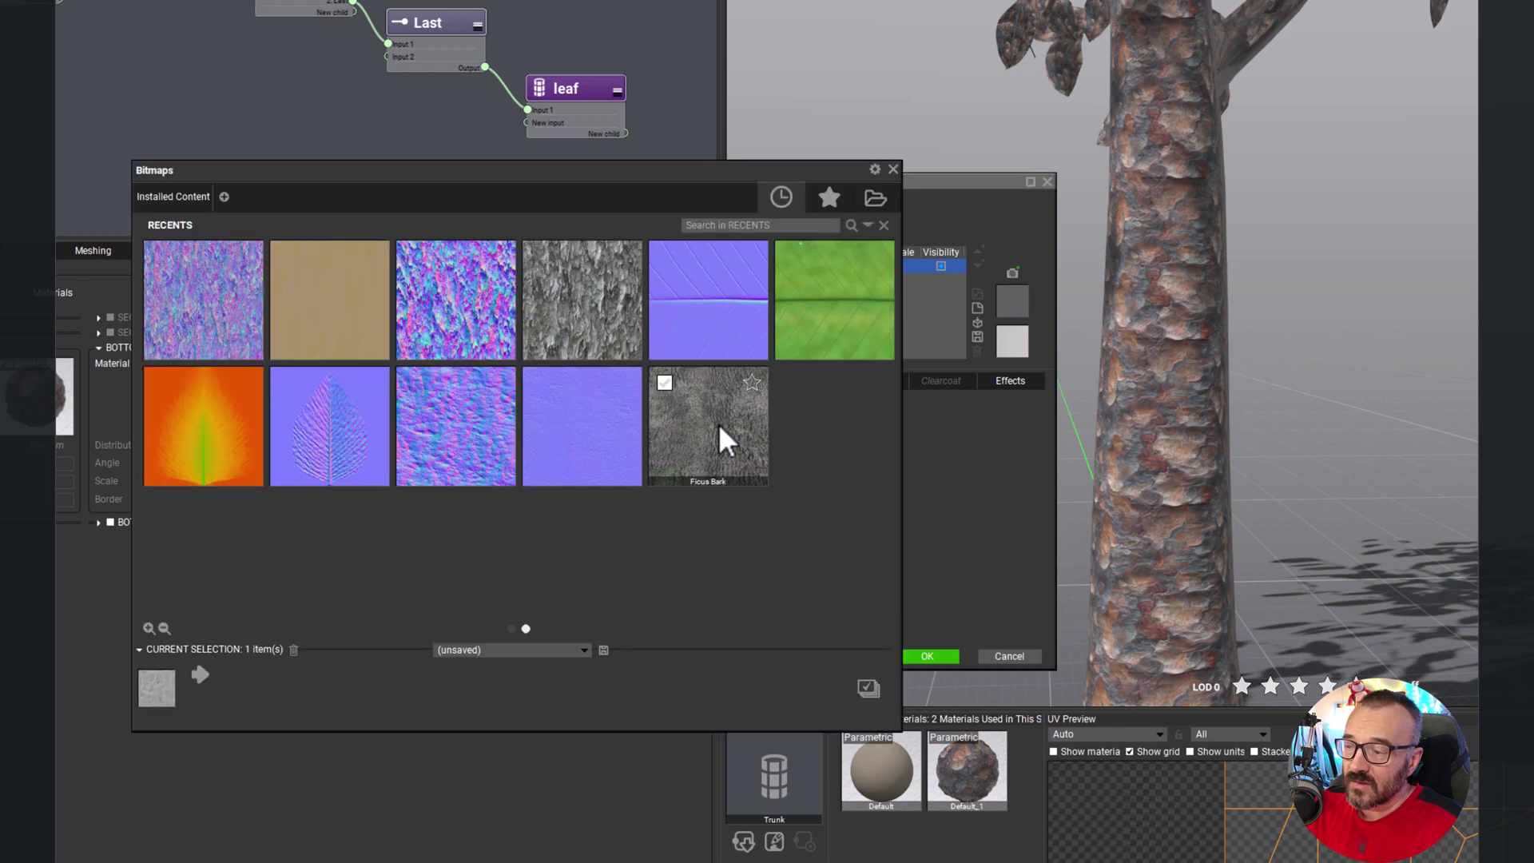
{"action": "left_click", "coordinate": [875, 197]}
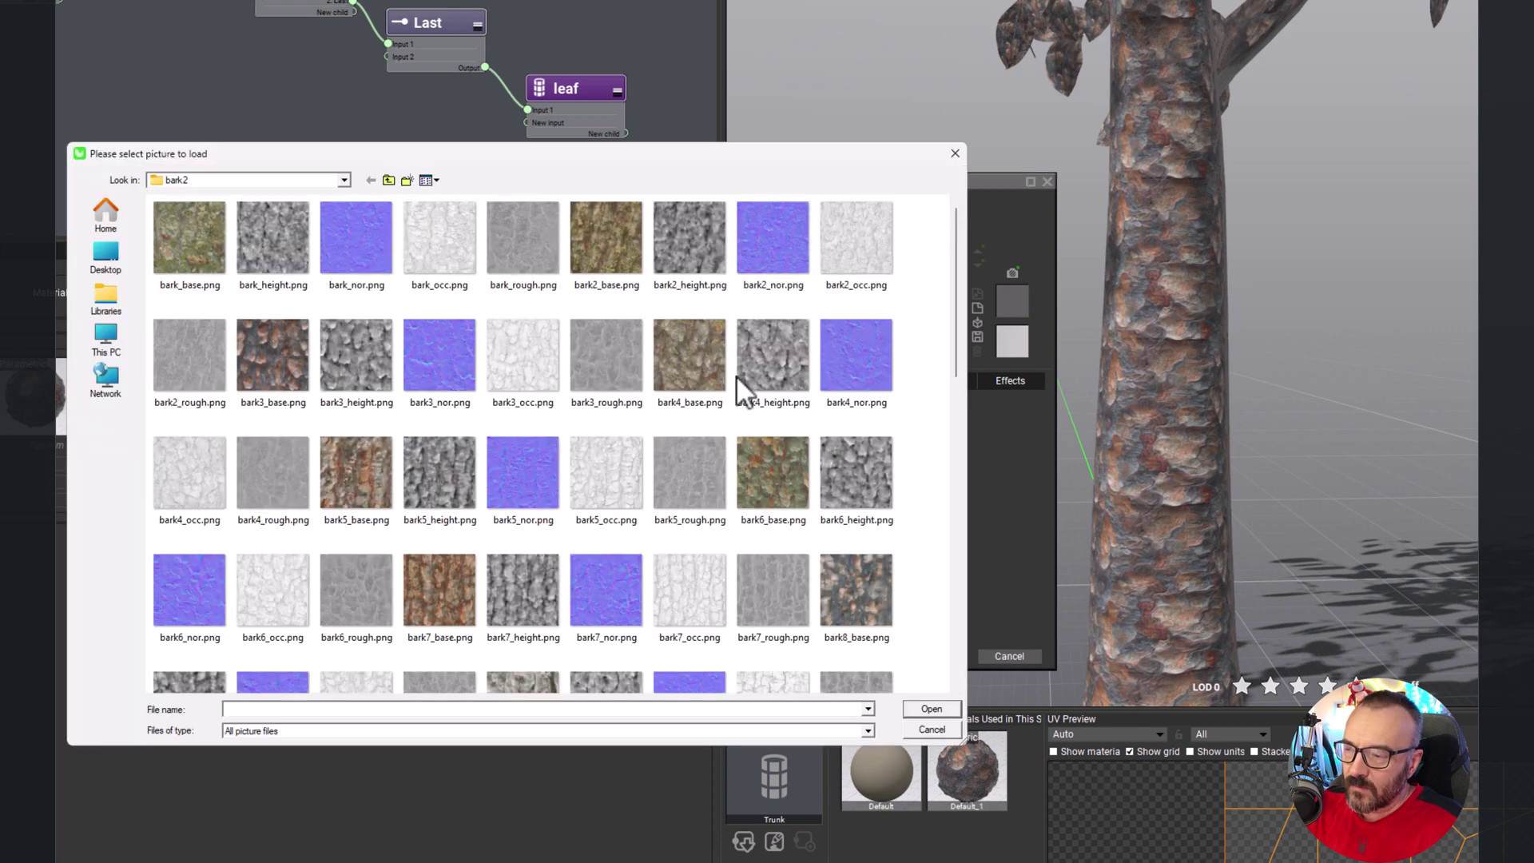
{"action": "left_click", "coordinate": [529, 384]}
{"action": "left_click", "coordinate": [919, 709]}
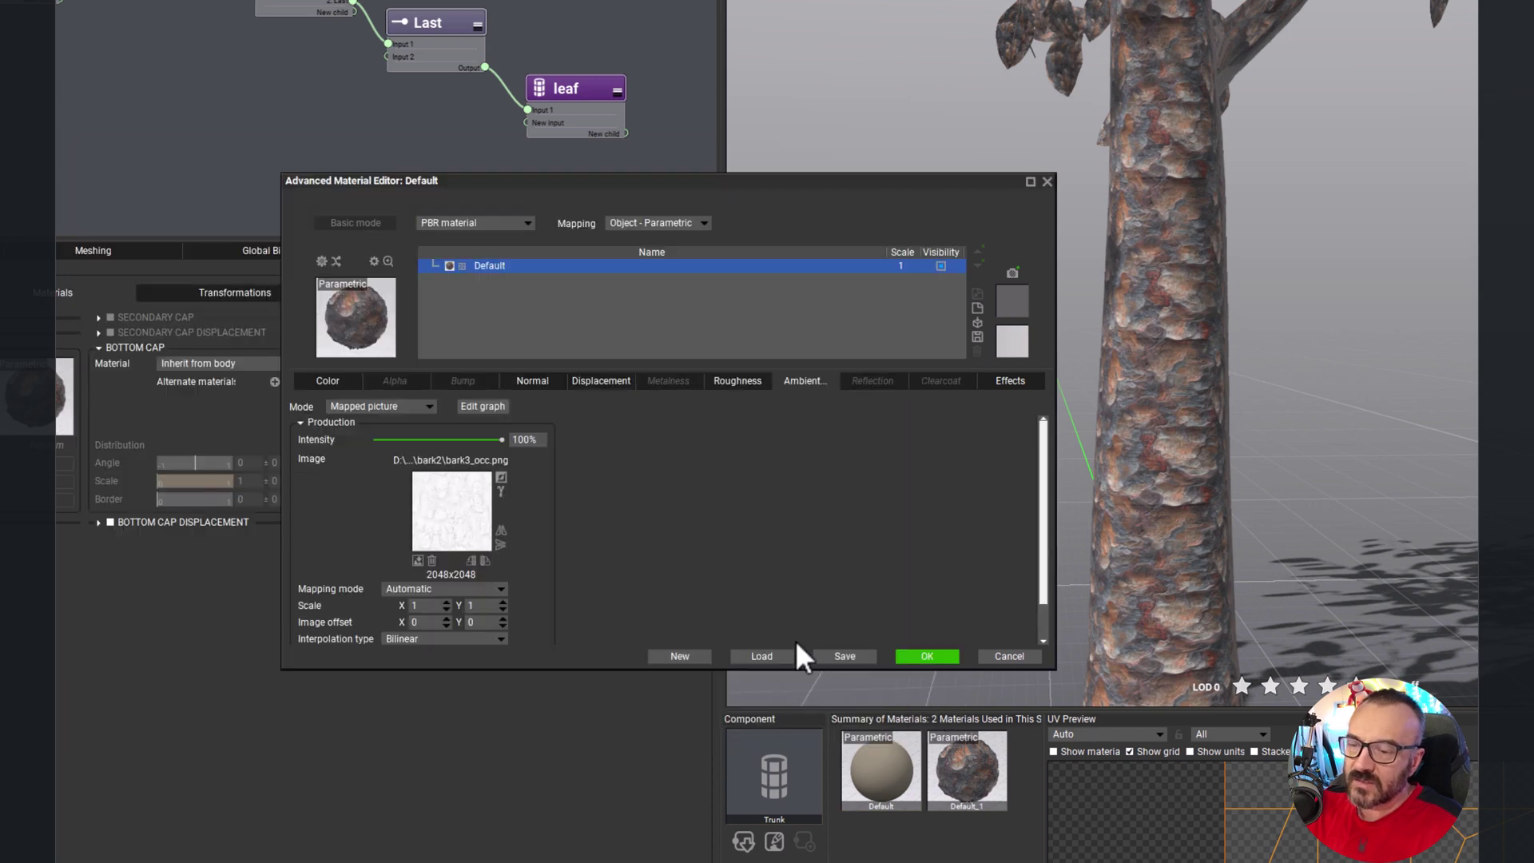
{"action": "left_click_drag", "start_coordinate": [1067, 471], "coordinate": [1149, 449]}
{"action": "scroll", "coordinate": [1149, 449], "scroll_direction": "down", "scroll_amount": 5}
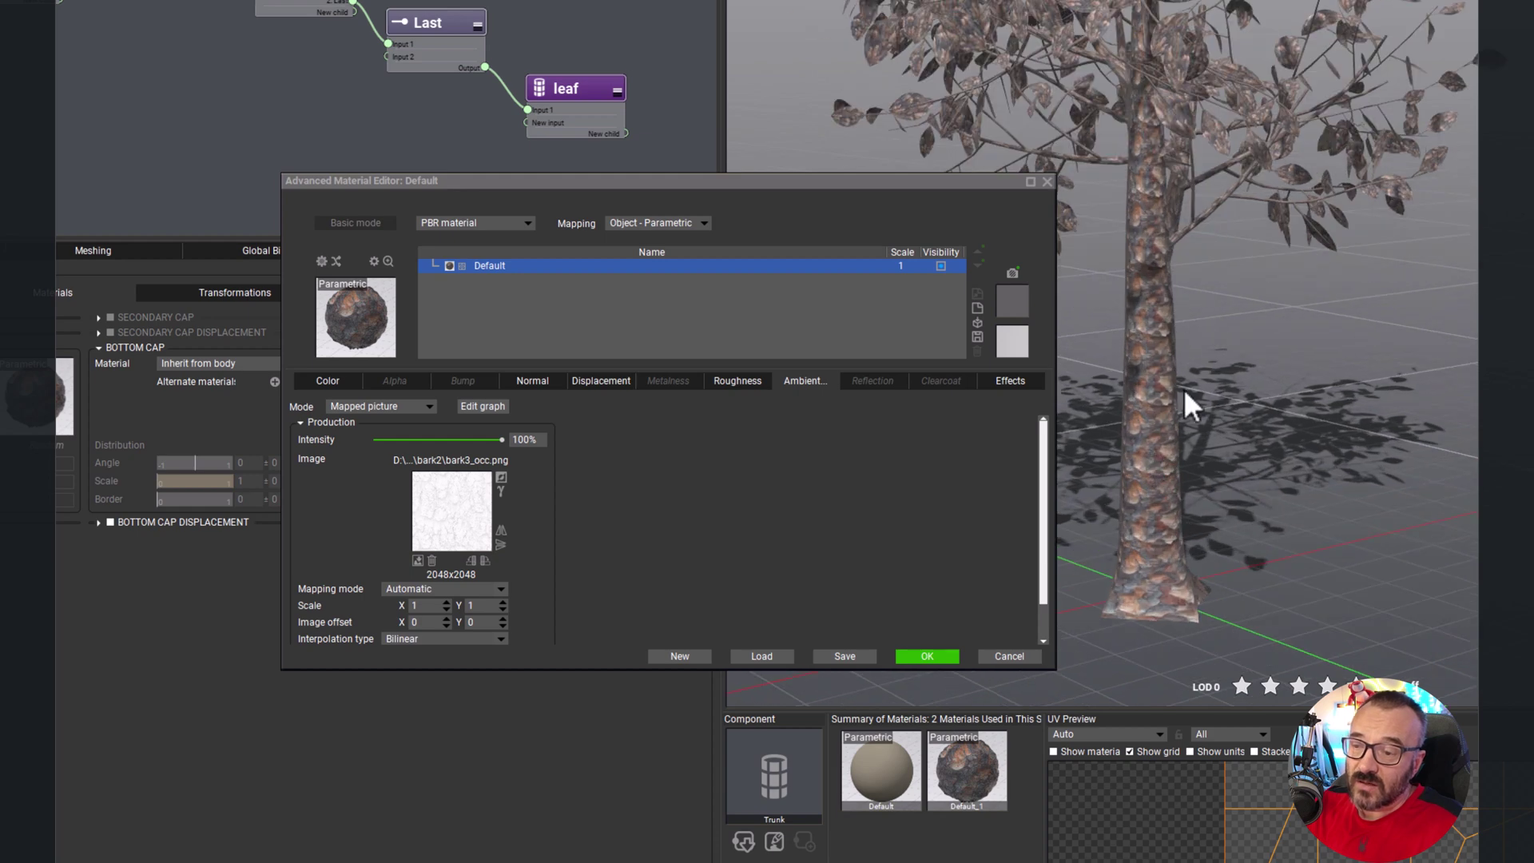
Step: Set the Default bark layer's texture scale to 2, tiling the bark more densely on the trunk
{"action": "scroll", "coordinate": [1174, 423], "scroll_direction": "up", "scroll_amount": 5}
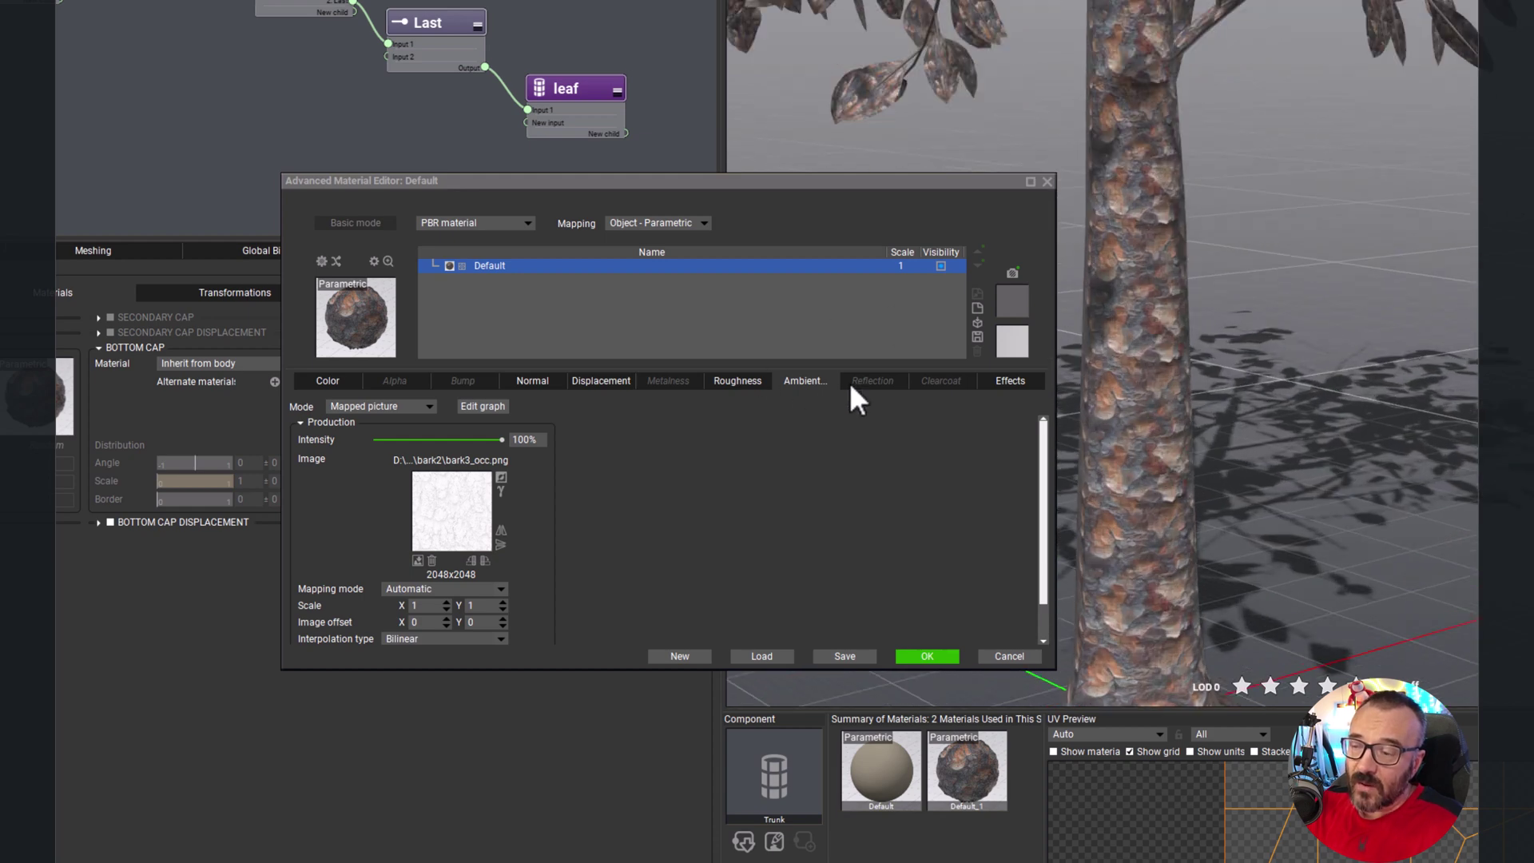
{"action": "left_click_drag", "start_coordinate": [1121, 448], "coordinate": [1214, 392]}
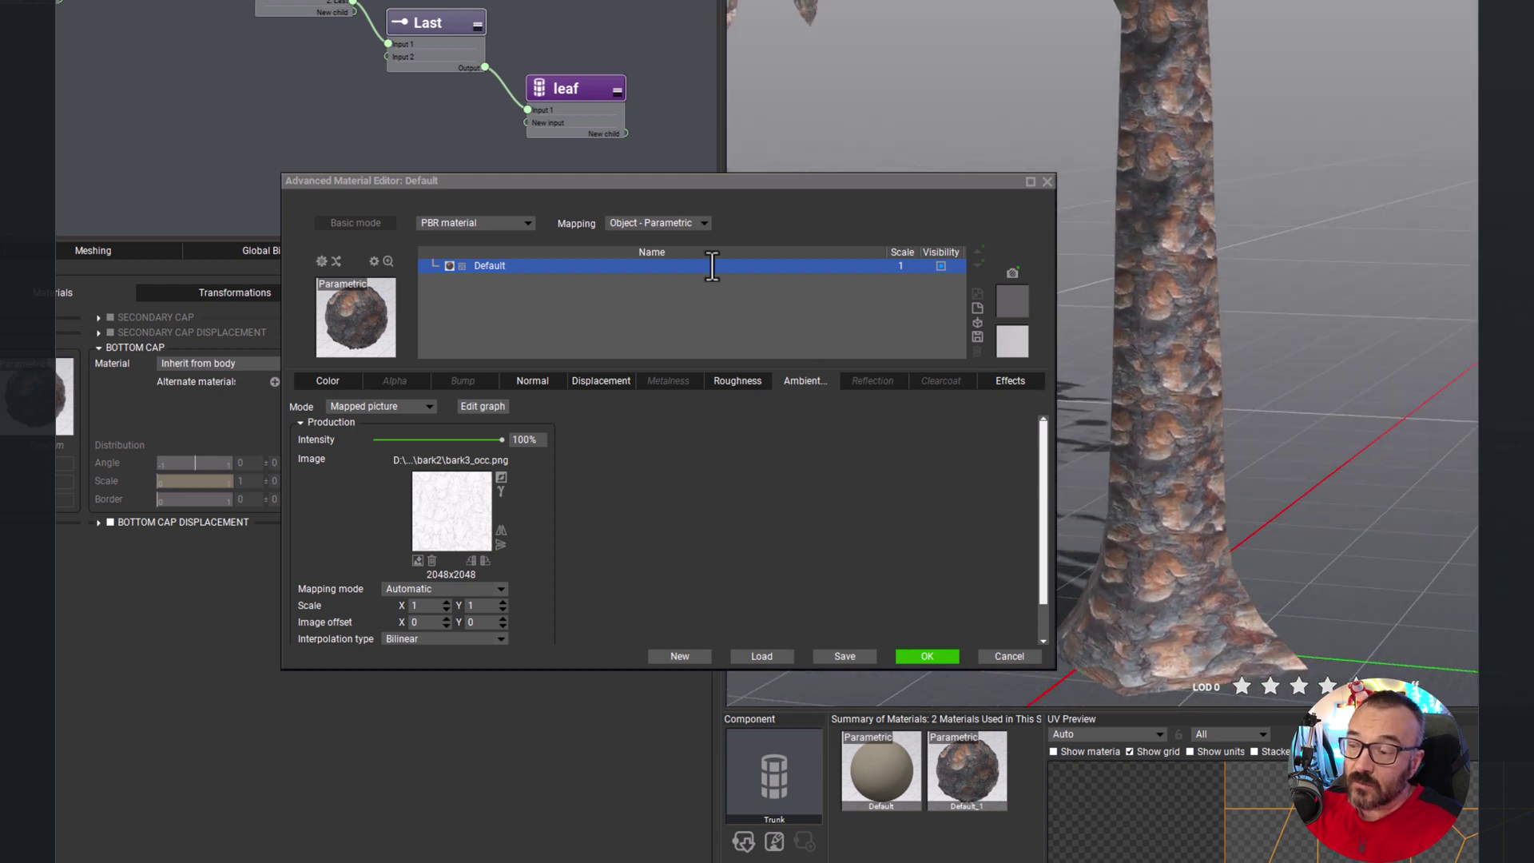
{"action": "left_click", "coordinate": [901, 266]}
{"action": "left_click", "coordinate": [922, 261]}
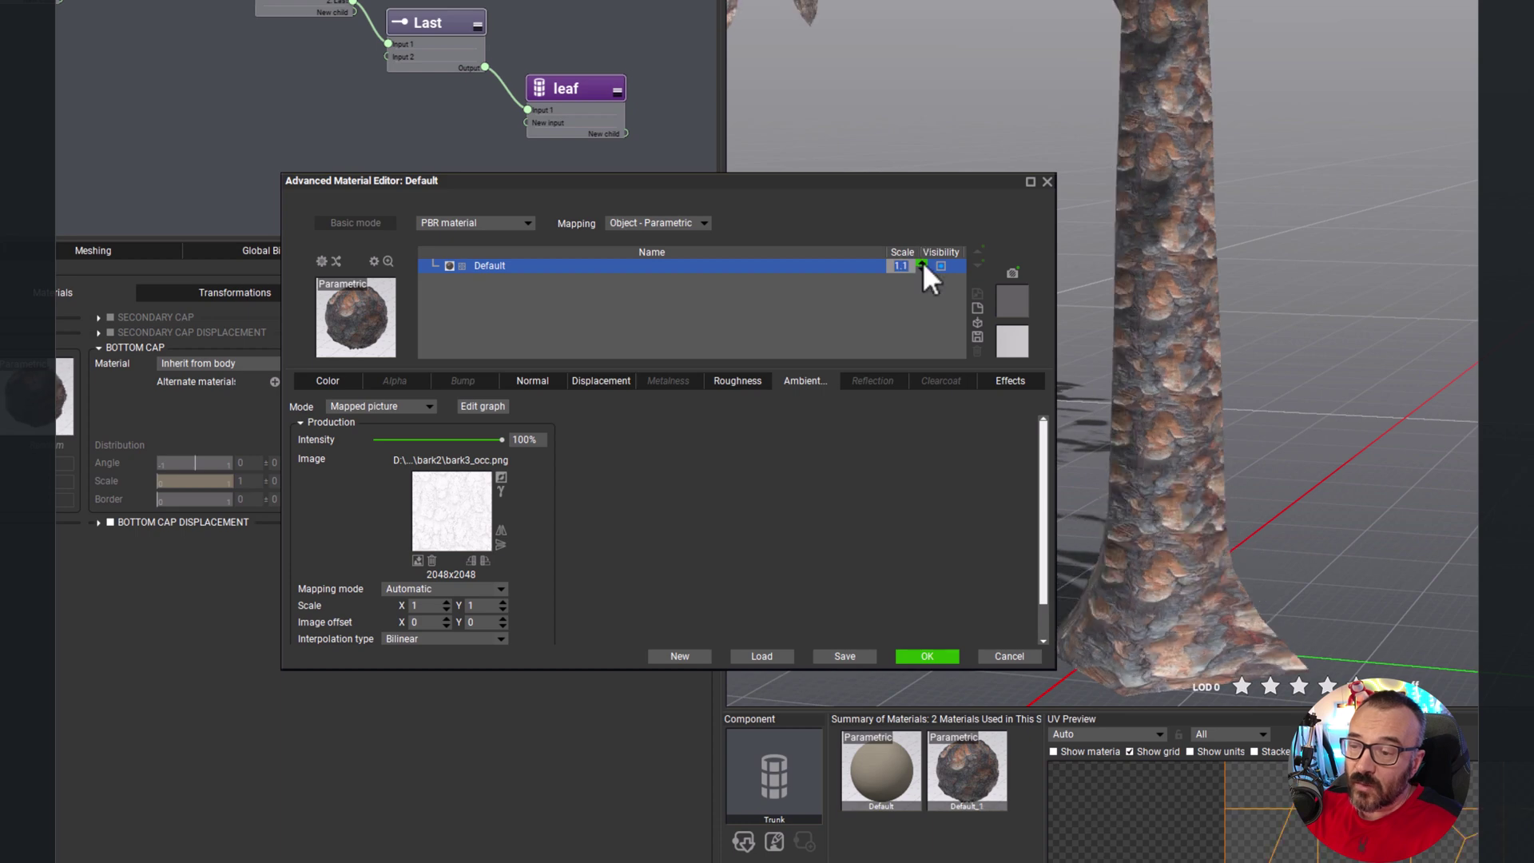
{"action": "left_click", "coordinate": [922, 257]}
{"action": "left_click", "coordinate": [889, 266]}
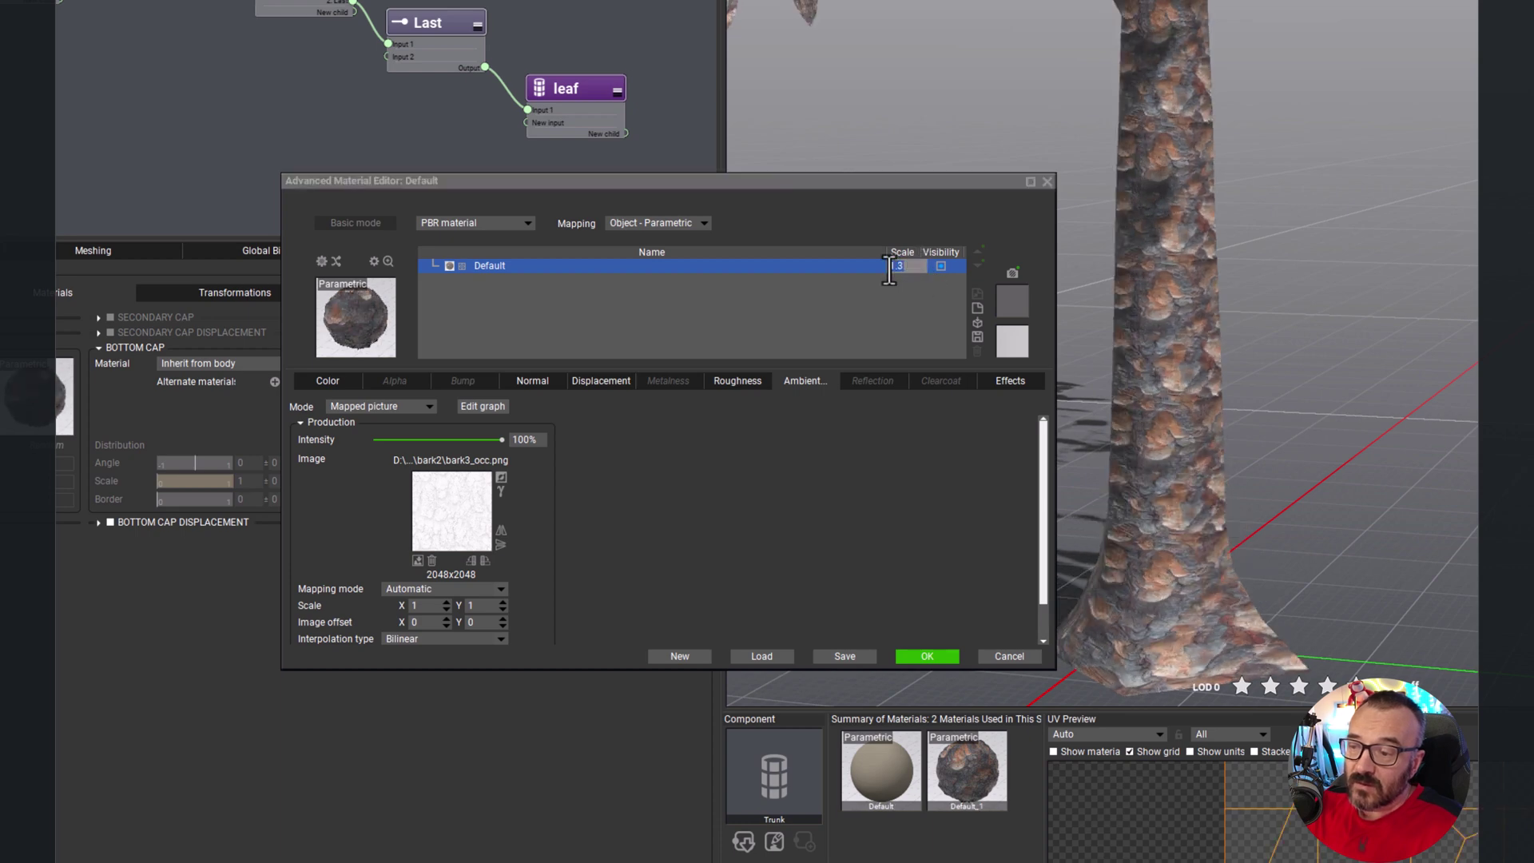
{"action": "type", "text": "2"}
{"action": "key", "text": "Return"}
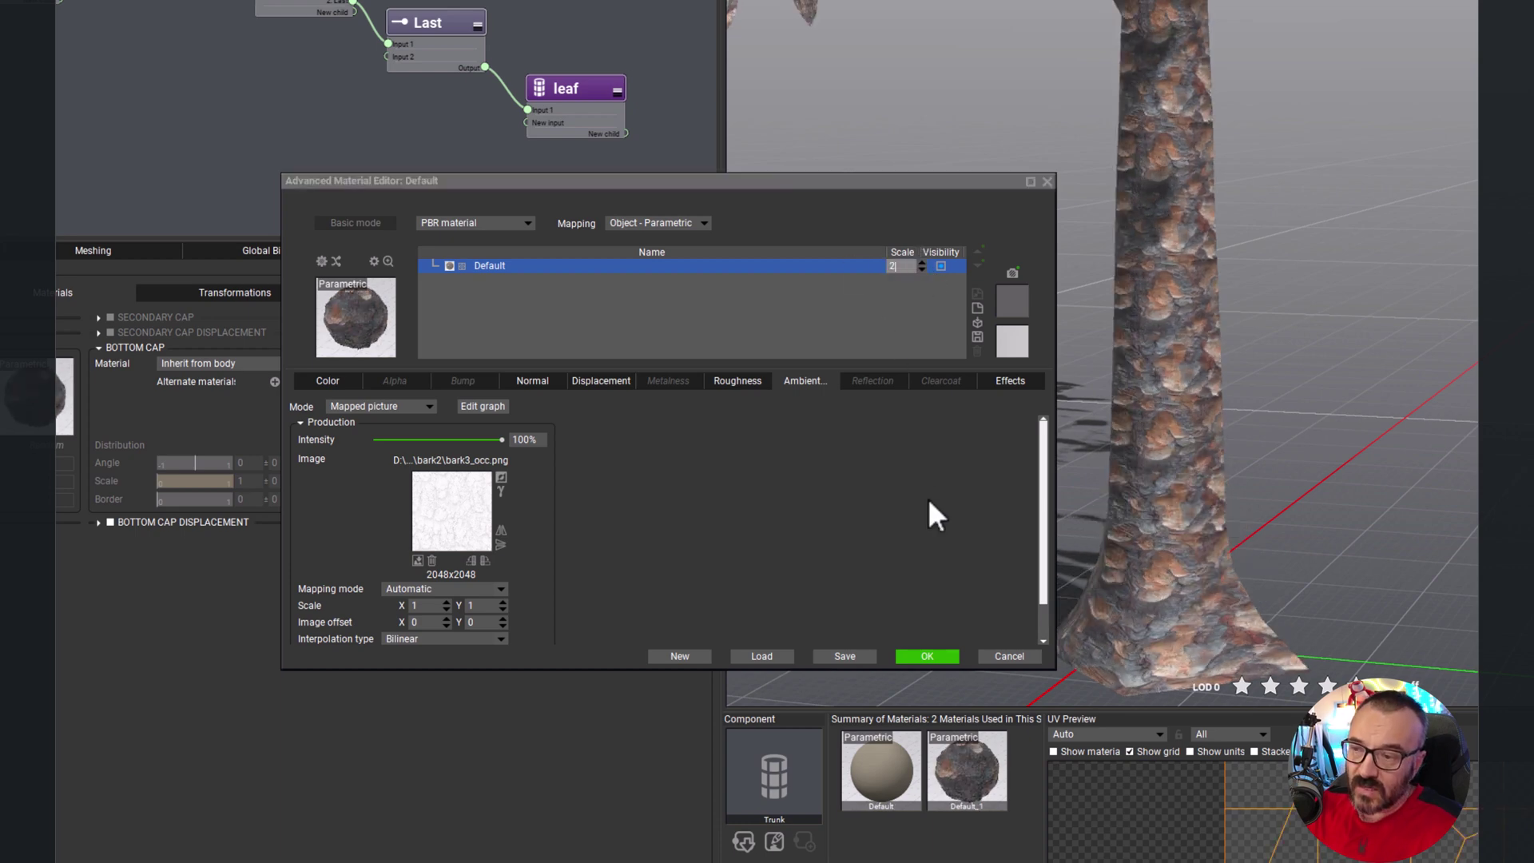
{"action": "scroll", "coordinate": [1214, 426], "scroll_direction": "down", "scroll_amount": 5}
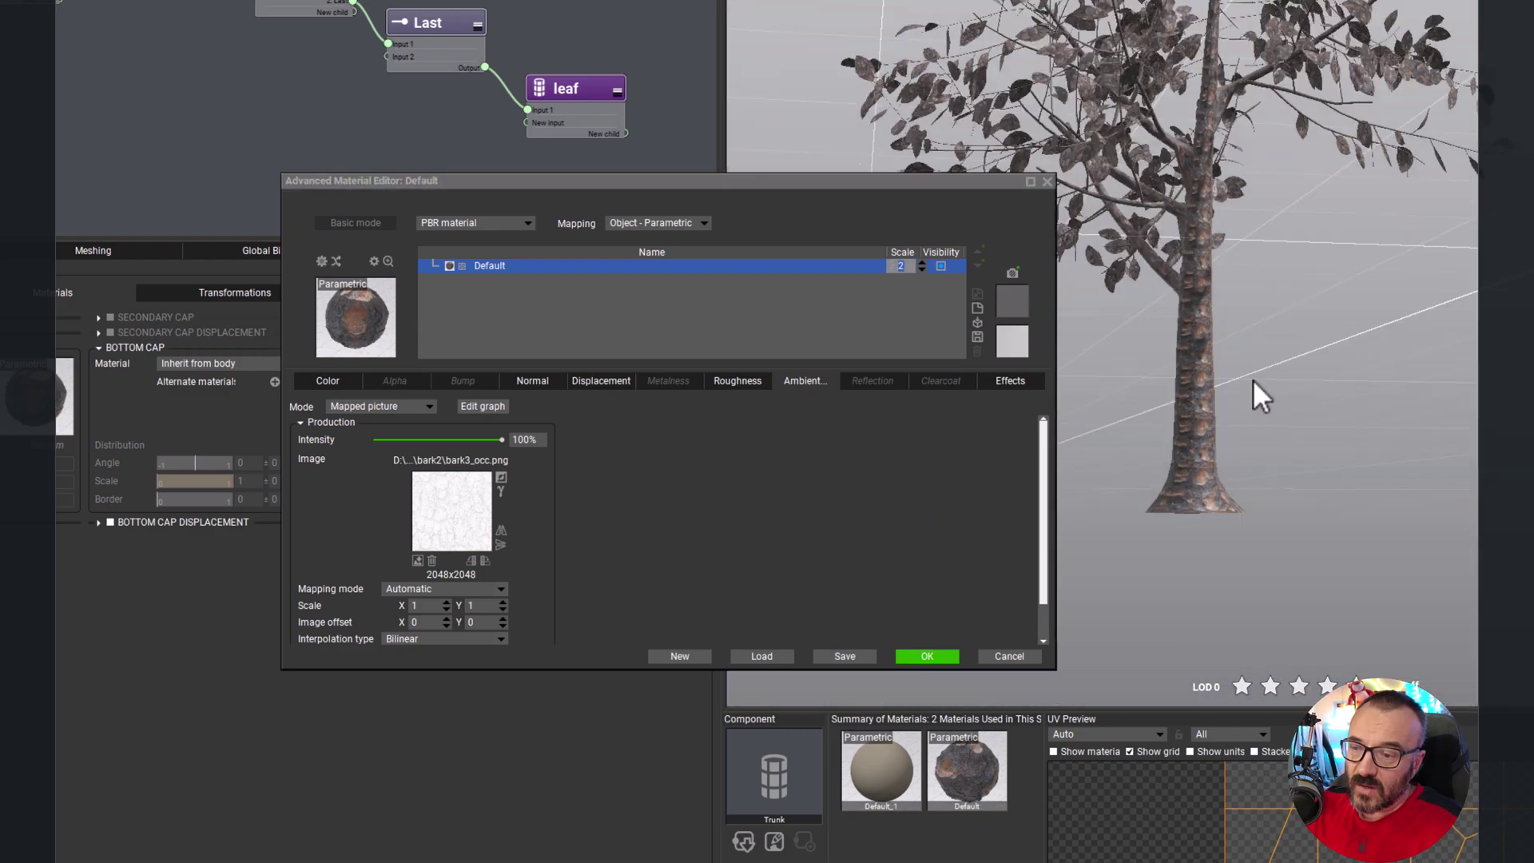
{"action": "mouse_move", "coordinate": [1259, 376]}
{"action": "left_mouse_down"}
{"action": "mouse_move", "coordinate": [1311, 414]}
{"action": "mouse_move", "coordinate": [1194, 428]}
{"action": "mouse_move", "coordinate": [846, 416]}
{"action": "mouse_move", "coordinate": [1066, 414]}
{"action": "mouse_move", "coordinate": [1249, 383]}
{"action": "left_mouse_up"}
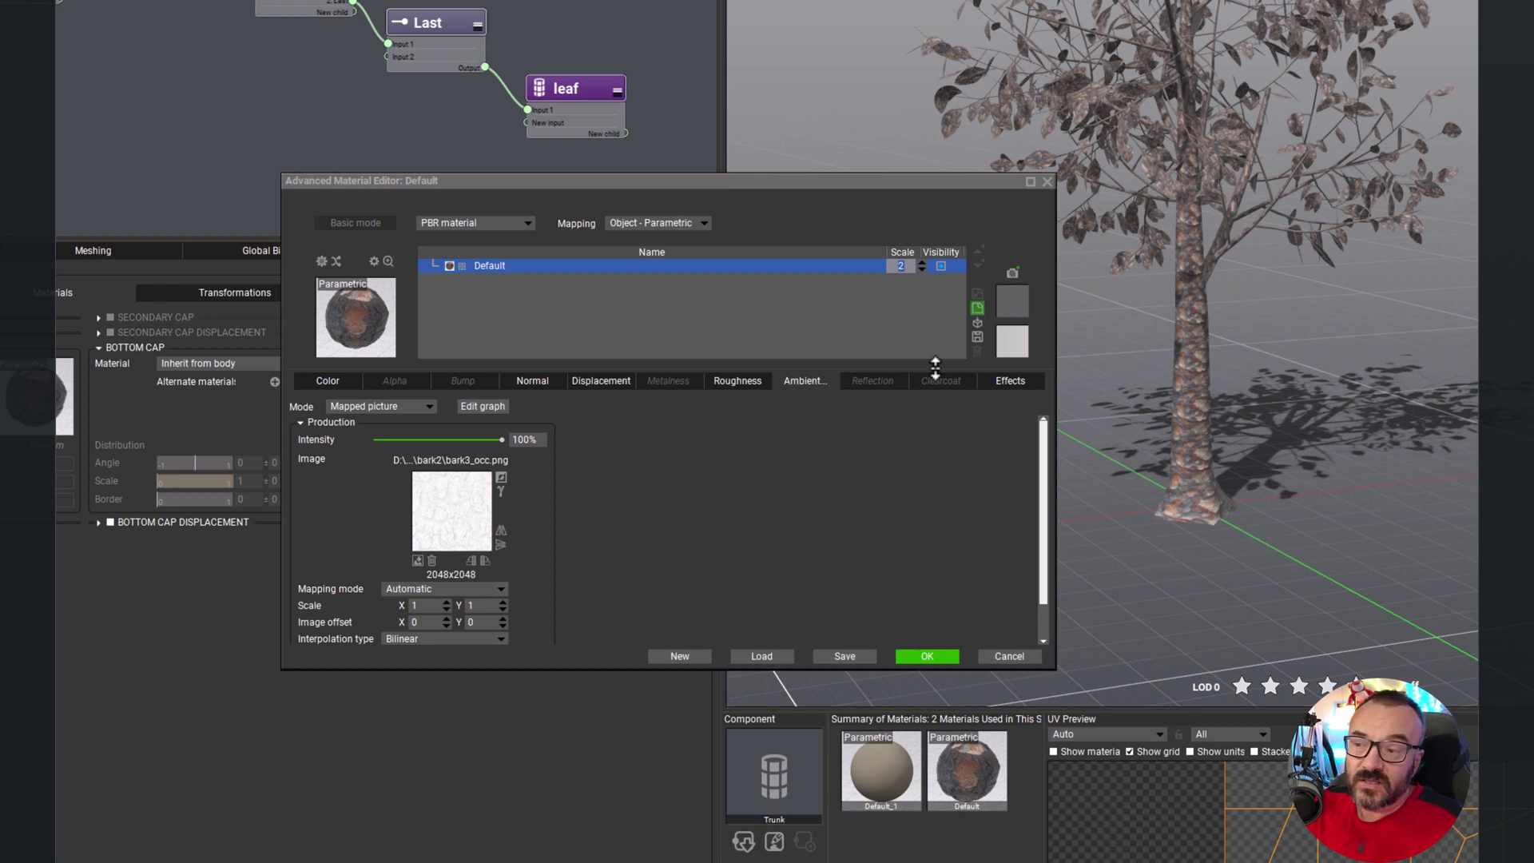
Step: Load bark_base.png as the bark material's colour texture
{"action": "left_click", "coordinate": [328, 377]}
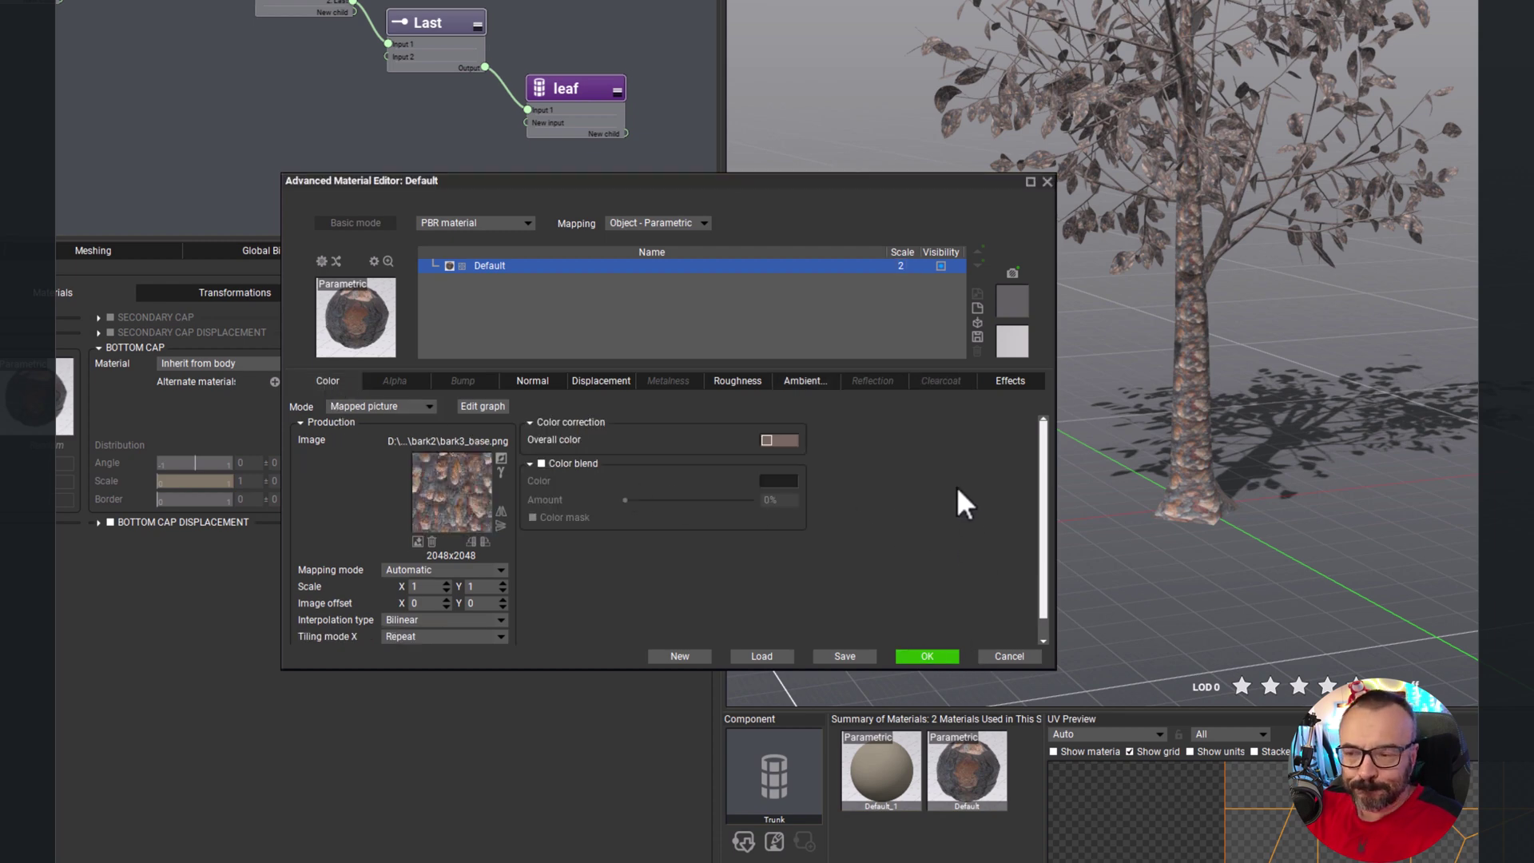
{"action": "left_click", "coordinate": [418, 542]}
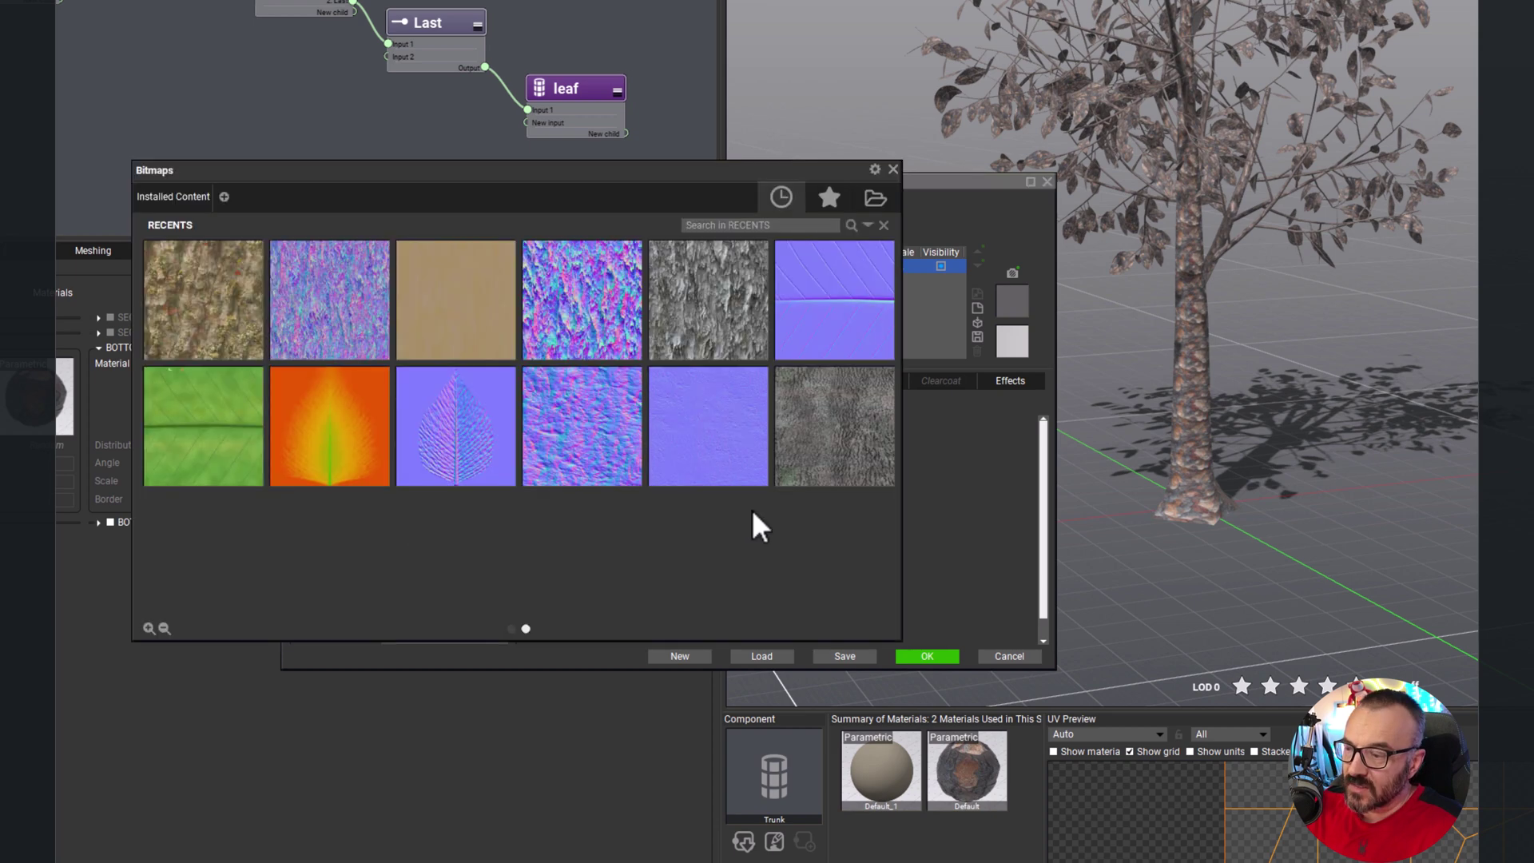
{"action": "left_click", "coordinate": [875, 196]}
{"action": "left_click", "coordinate": [191, 248]}
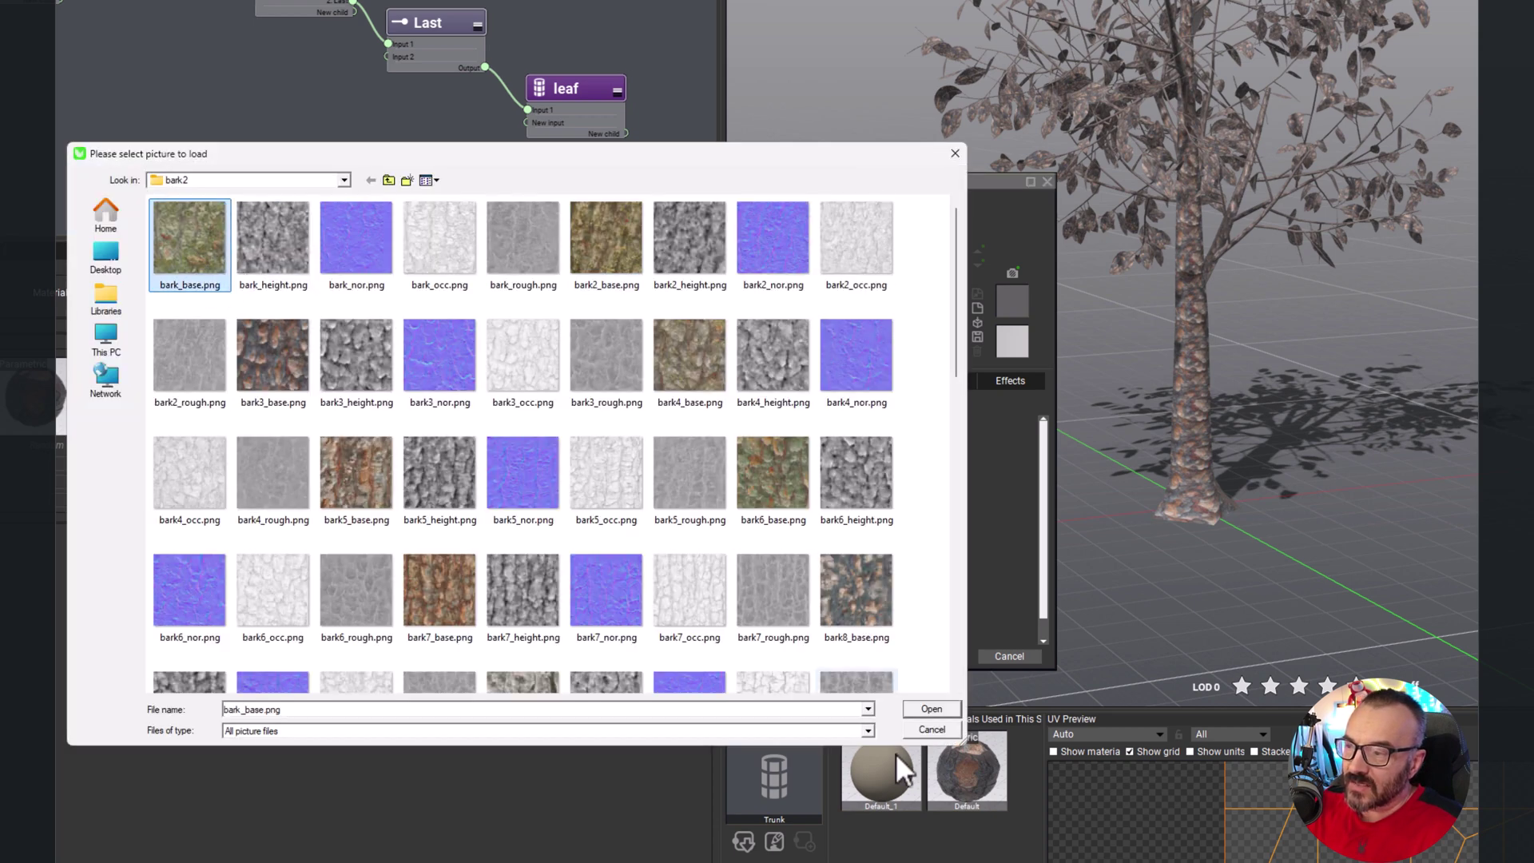
{"action": "left_click", "coordinate": [928, 710]}
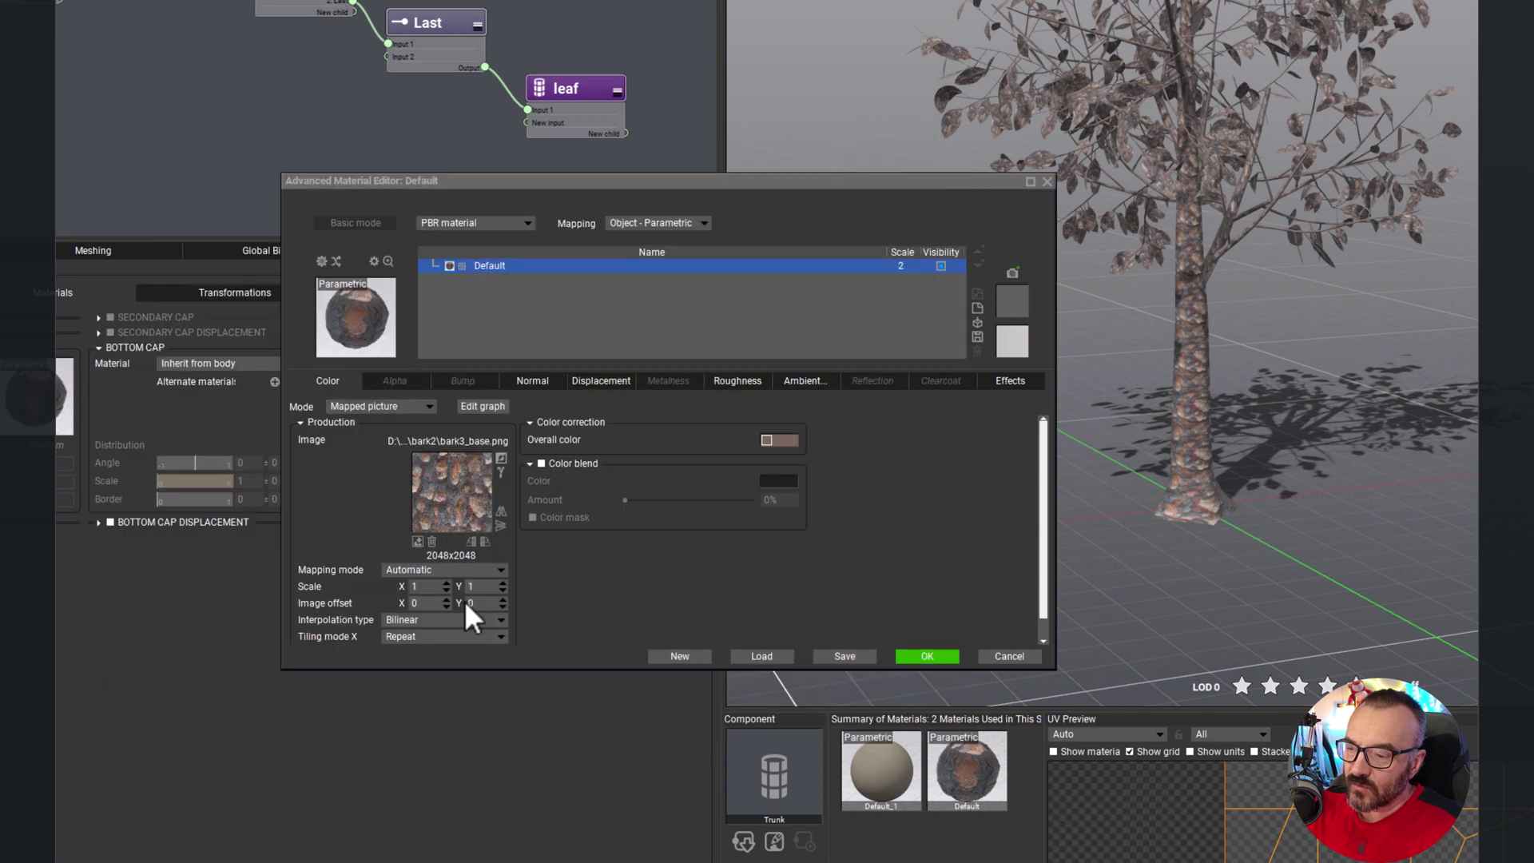
Step: Load bark_nor.png as the bark material's normal map
{"action": "left_click", "coordinate": [531, 380]}
{"action": "left_click", "coordinate": [418, 543]}
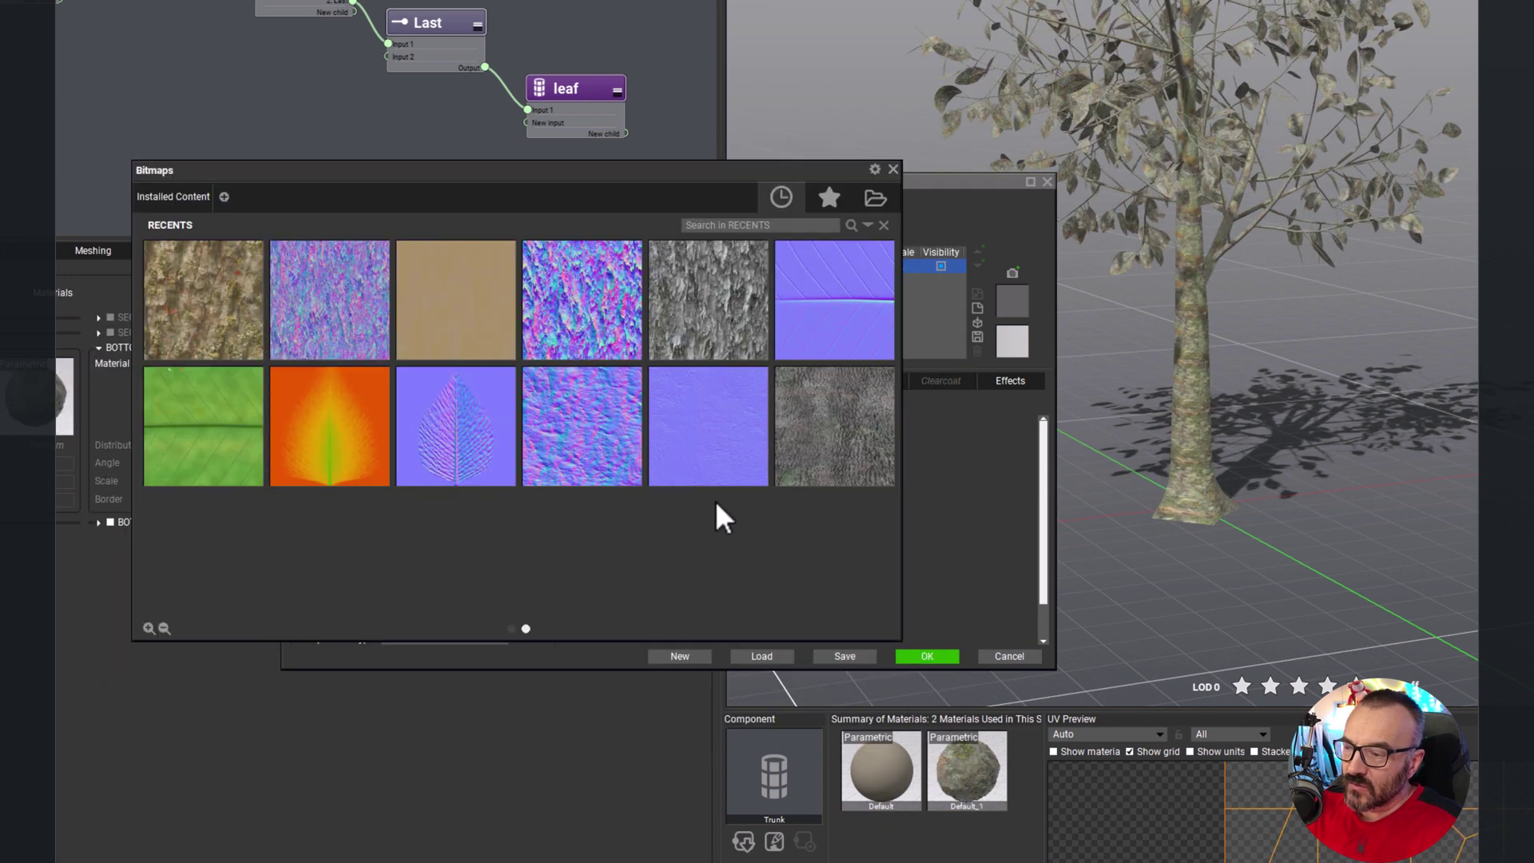
{"action": "left_click", "coordinate": [876, 203]}
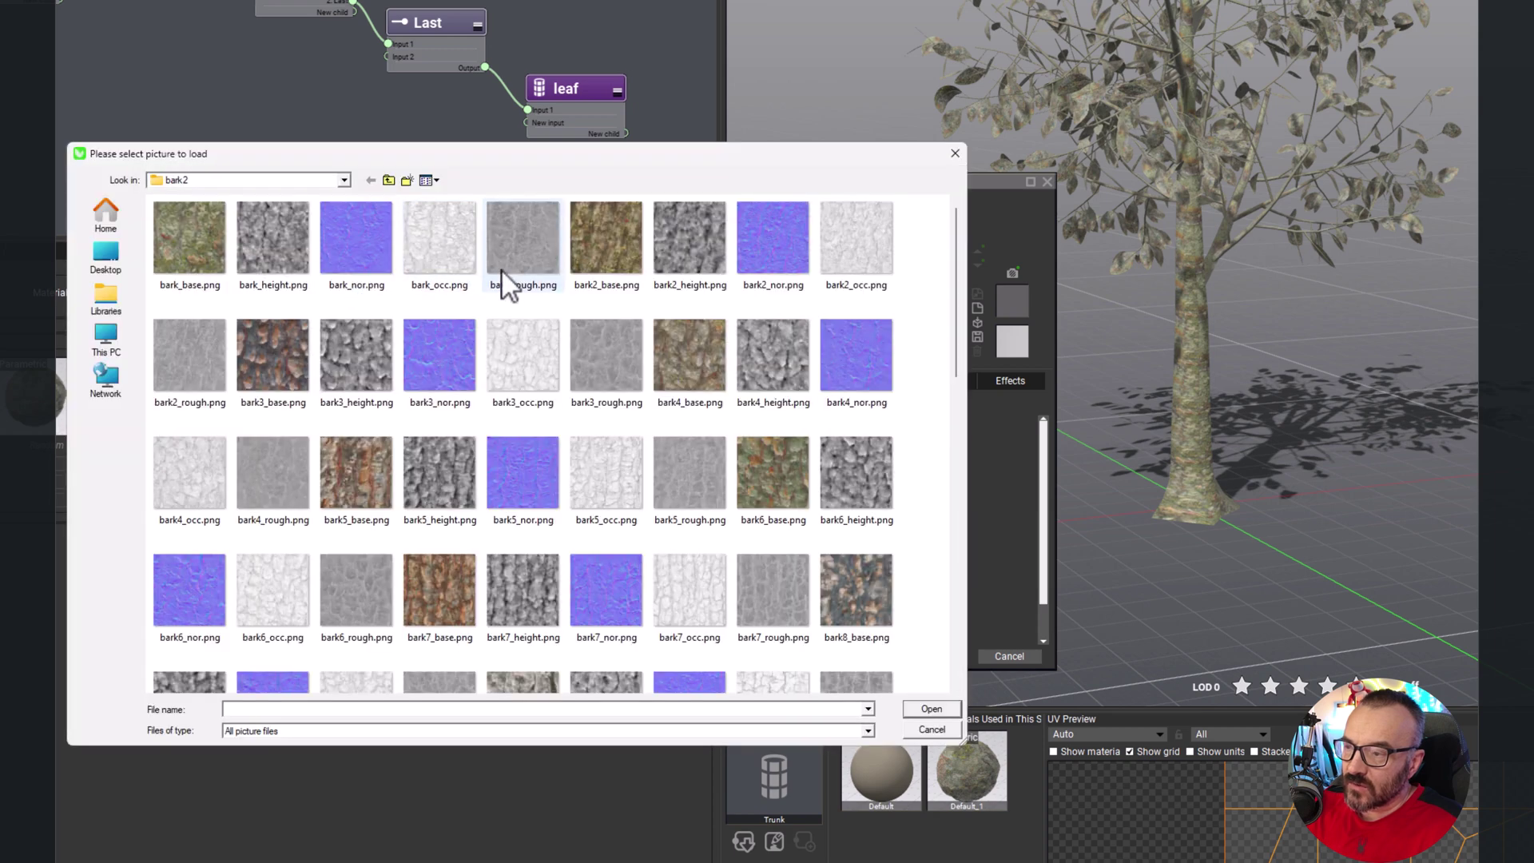
{"action": "left_click", "coordinate": [357, 240]}
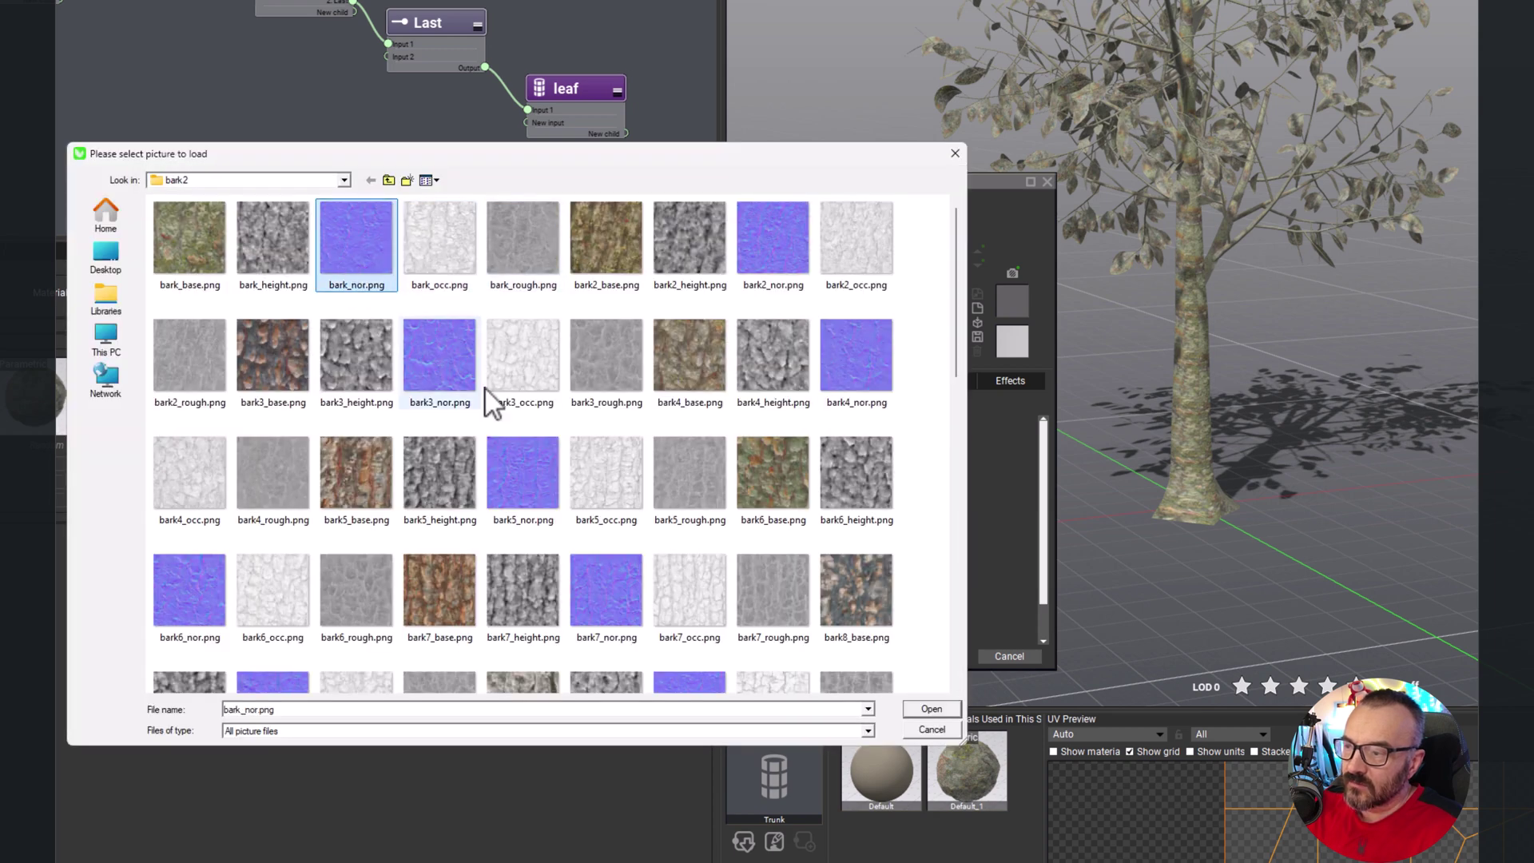
{"action": "left_click", "coordinate": [907, 708]}
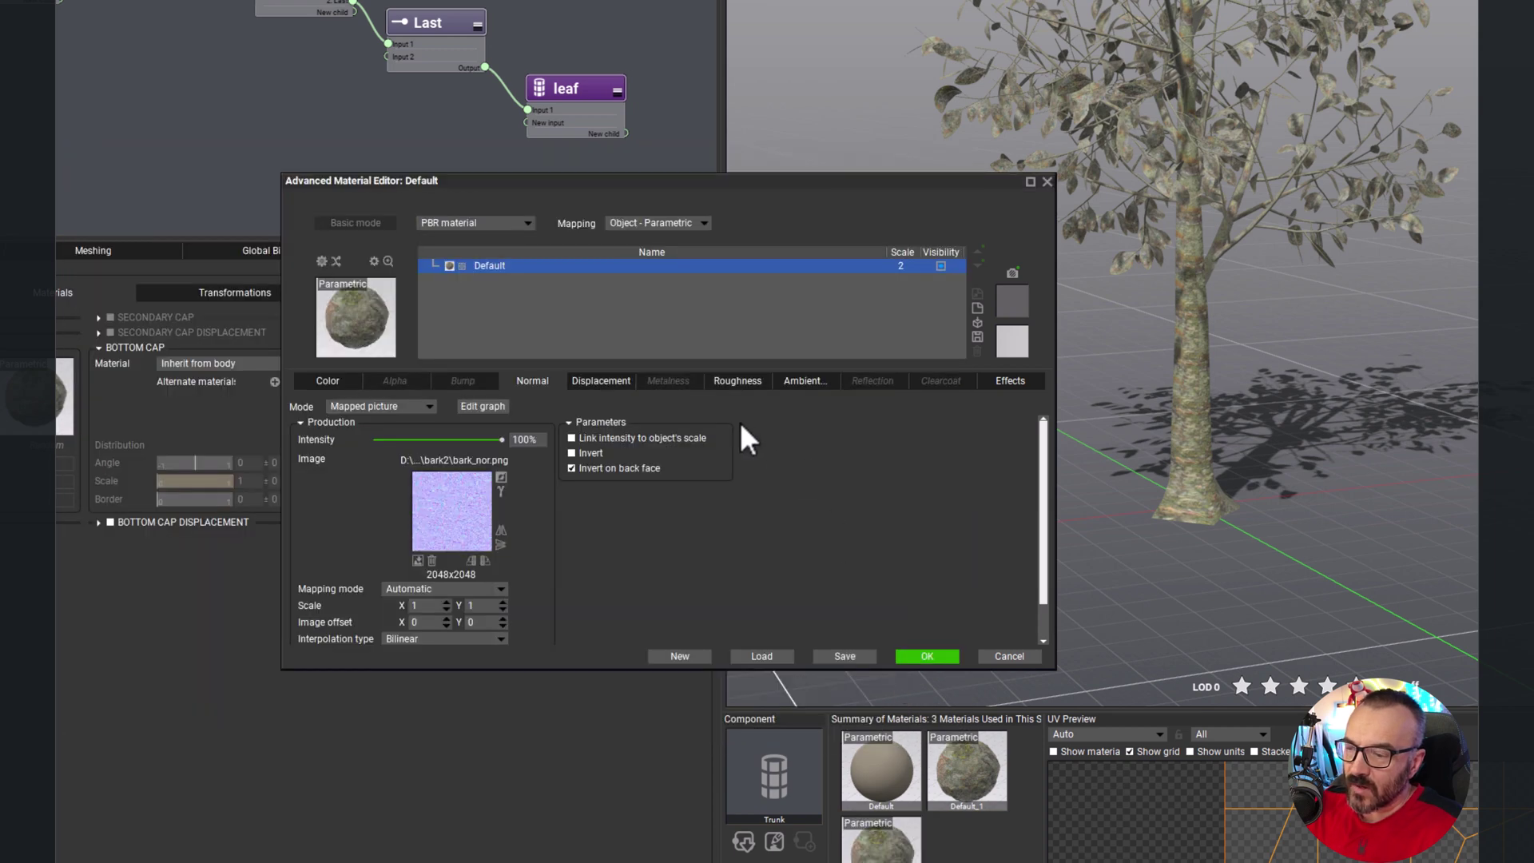
Step: Load bark_height.png from the bark2 folder as the displacement map
{"action": "left_click", "coordinate": [599, 382]}
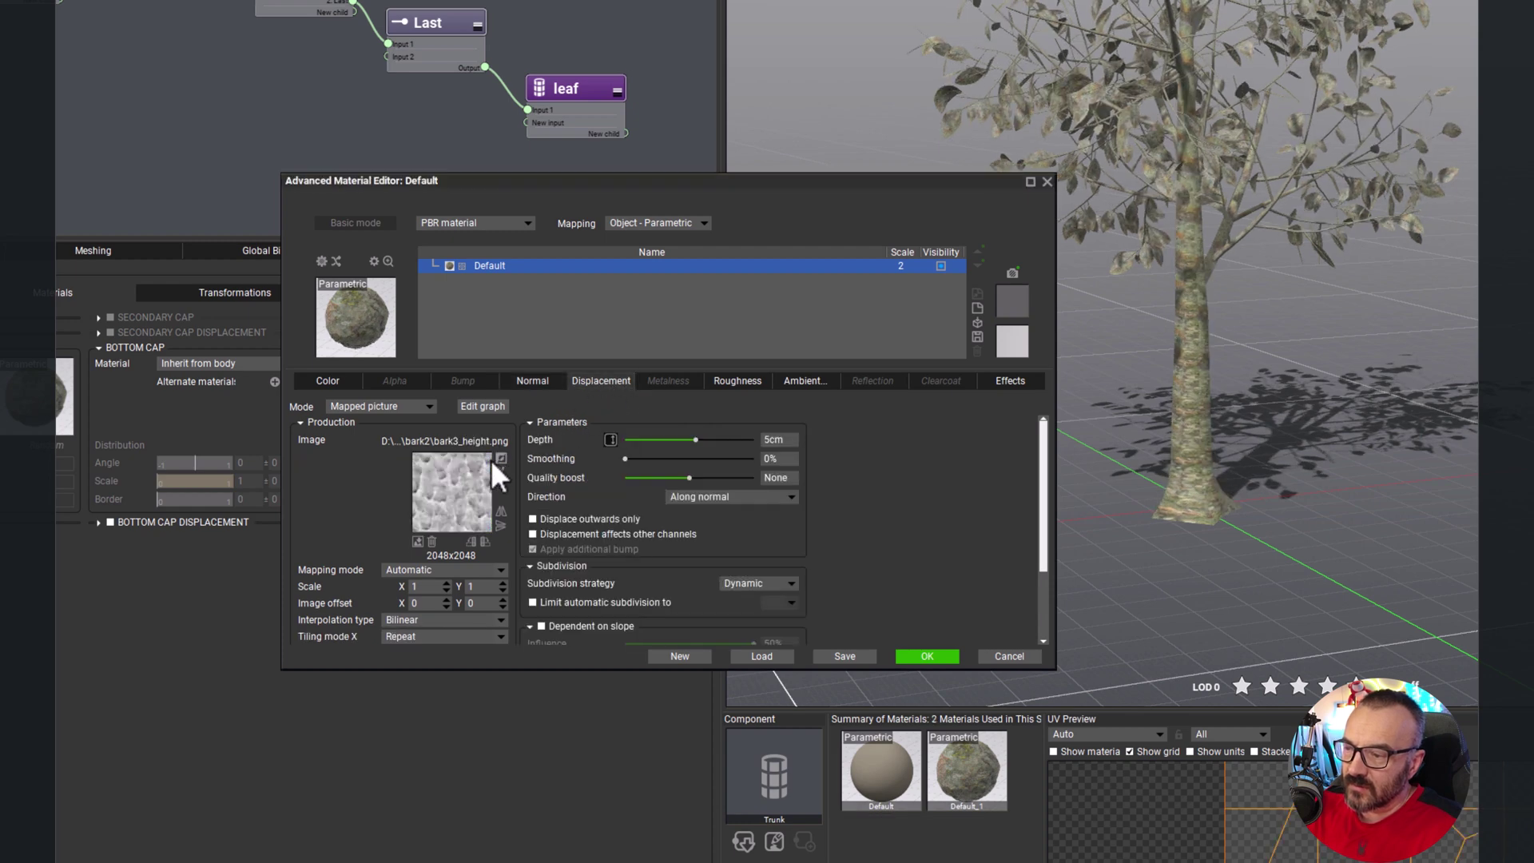
{"action": "left_click", "coordinate": [433, 529]}
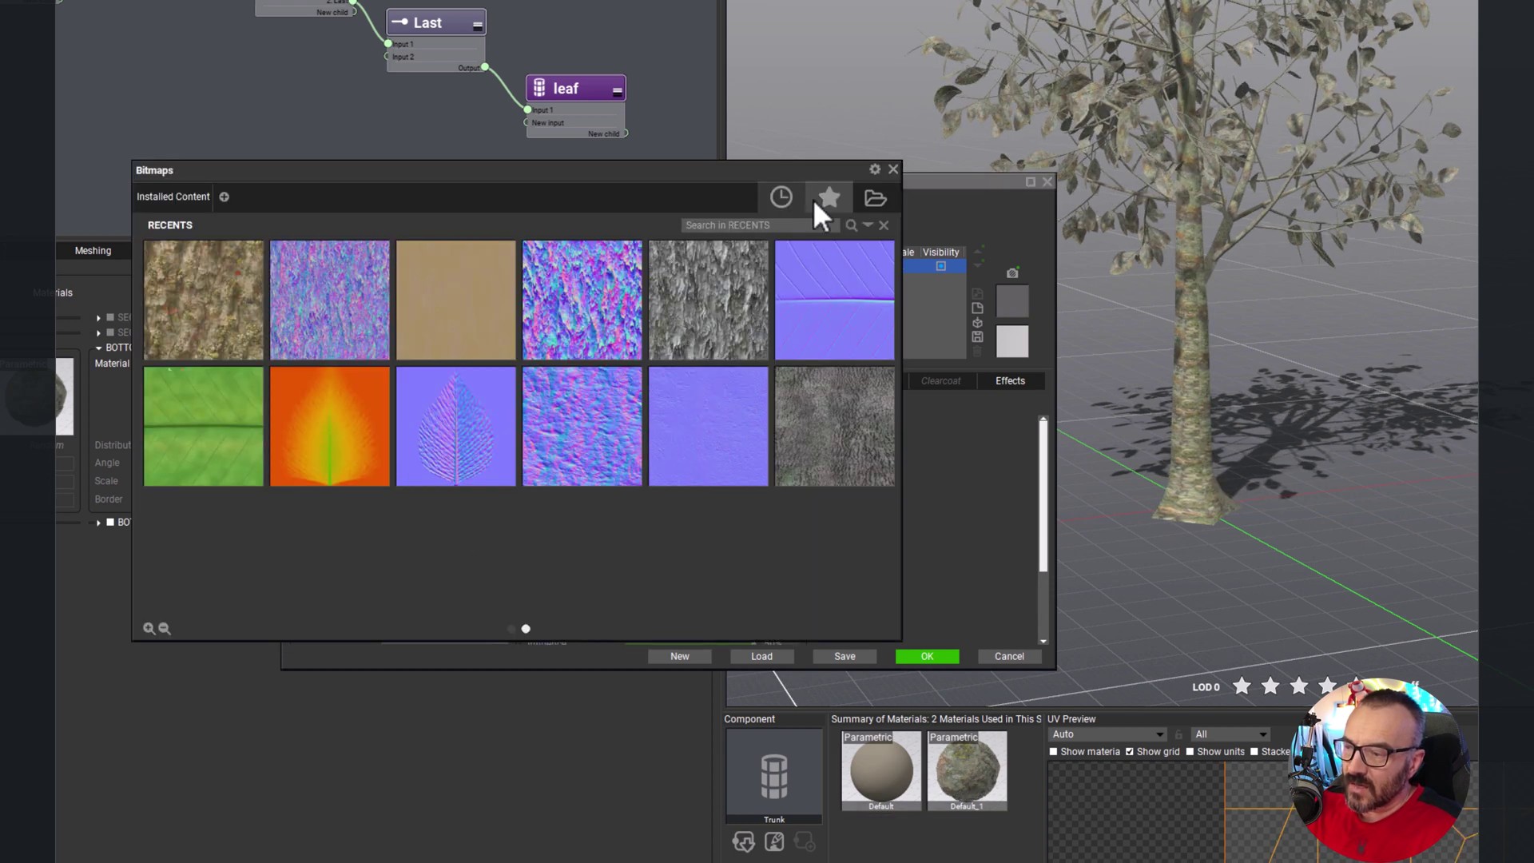
{"action": "left_click", "coordinate": [875, 200]}
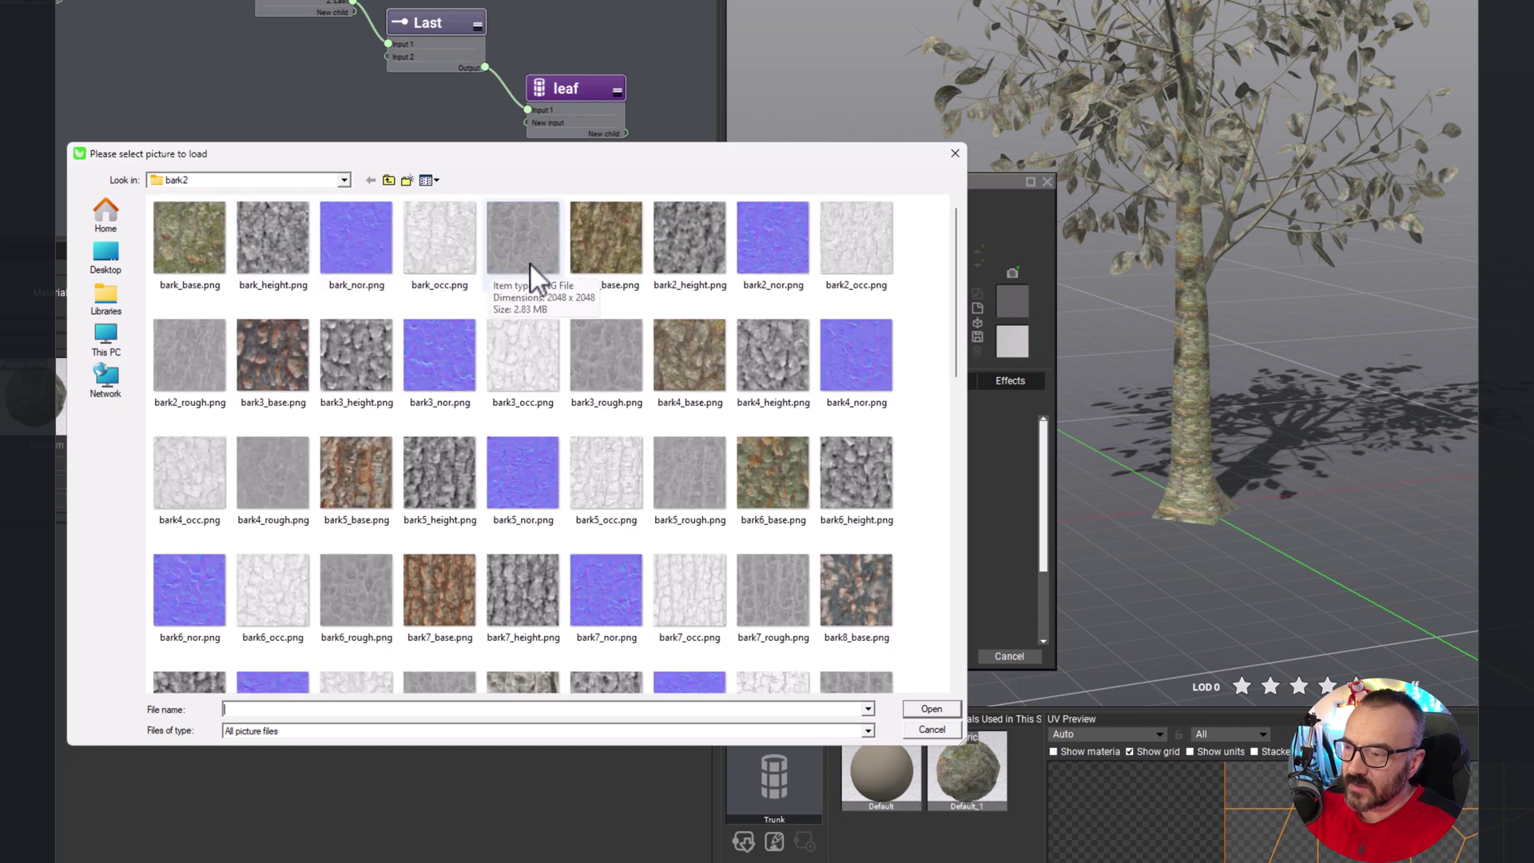
{"action": "left_click", "coordinate": [288, 252]}
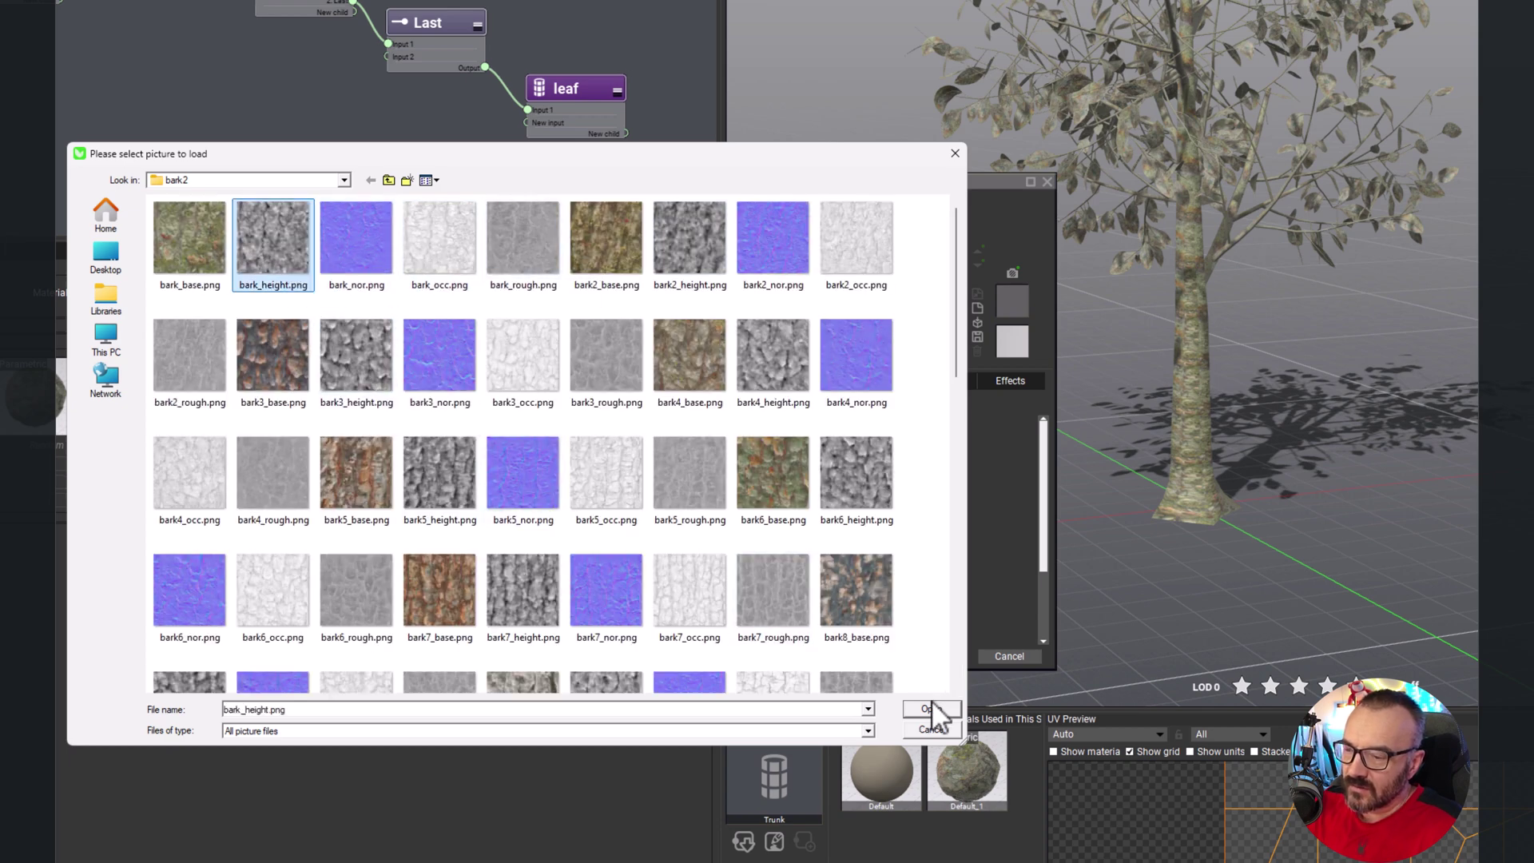
{"action": "left_click", "coordinate": [931, 708]}
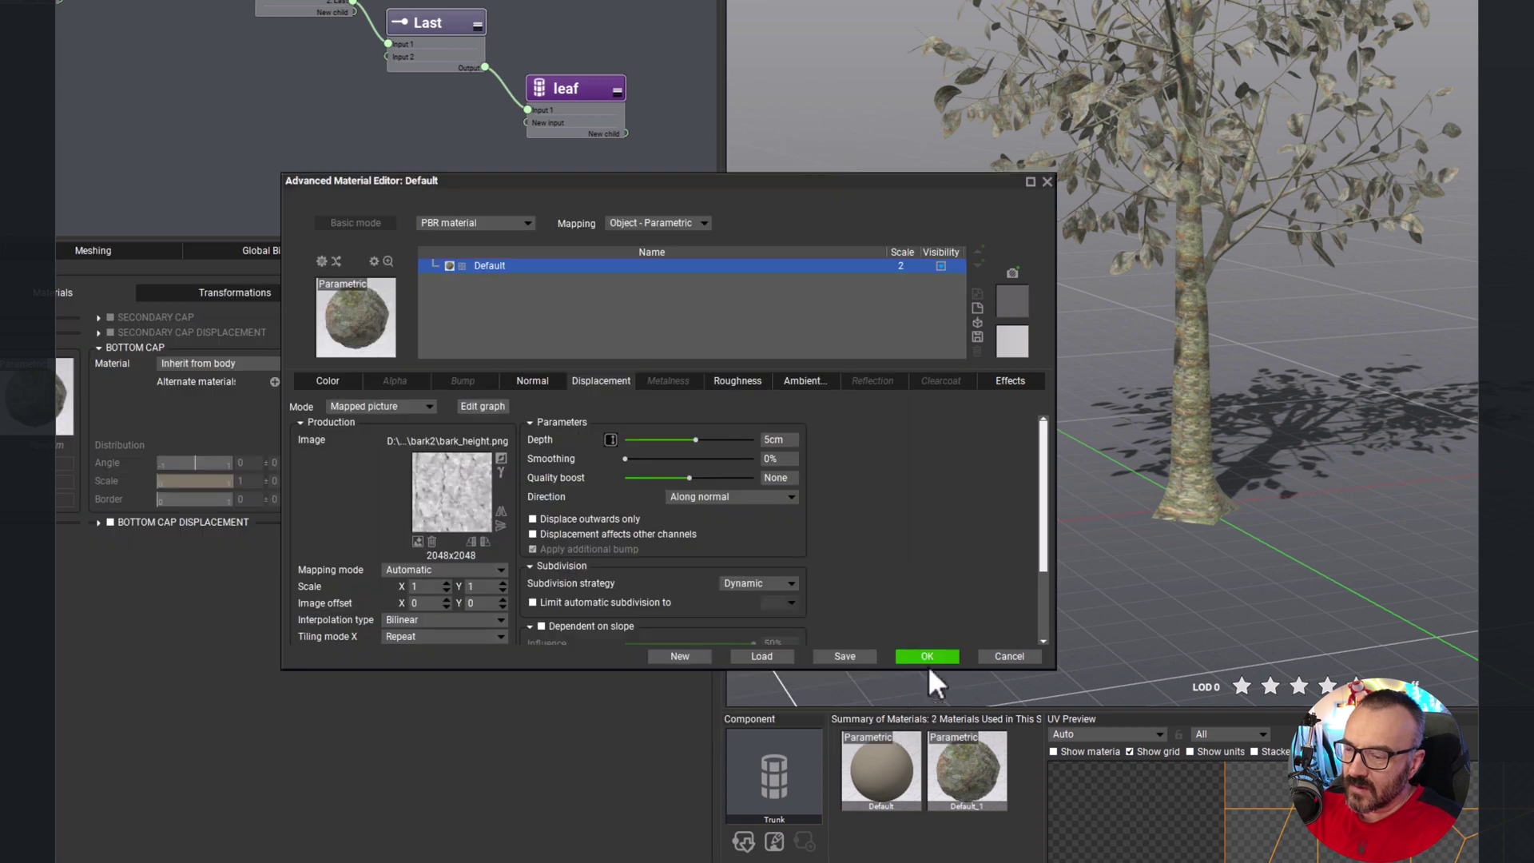
Step: Load bark_rough.png from the bark2 folder as the roughness map
{"action": "left_click", "coordinate": [733, 380]}
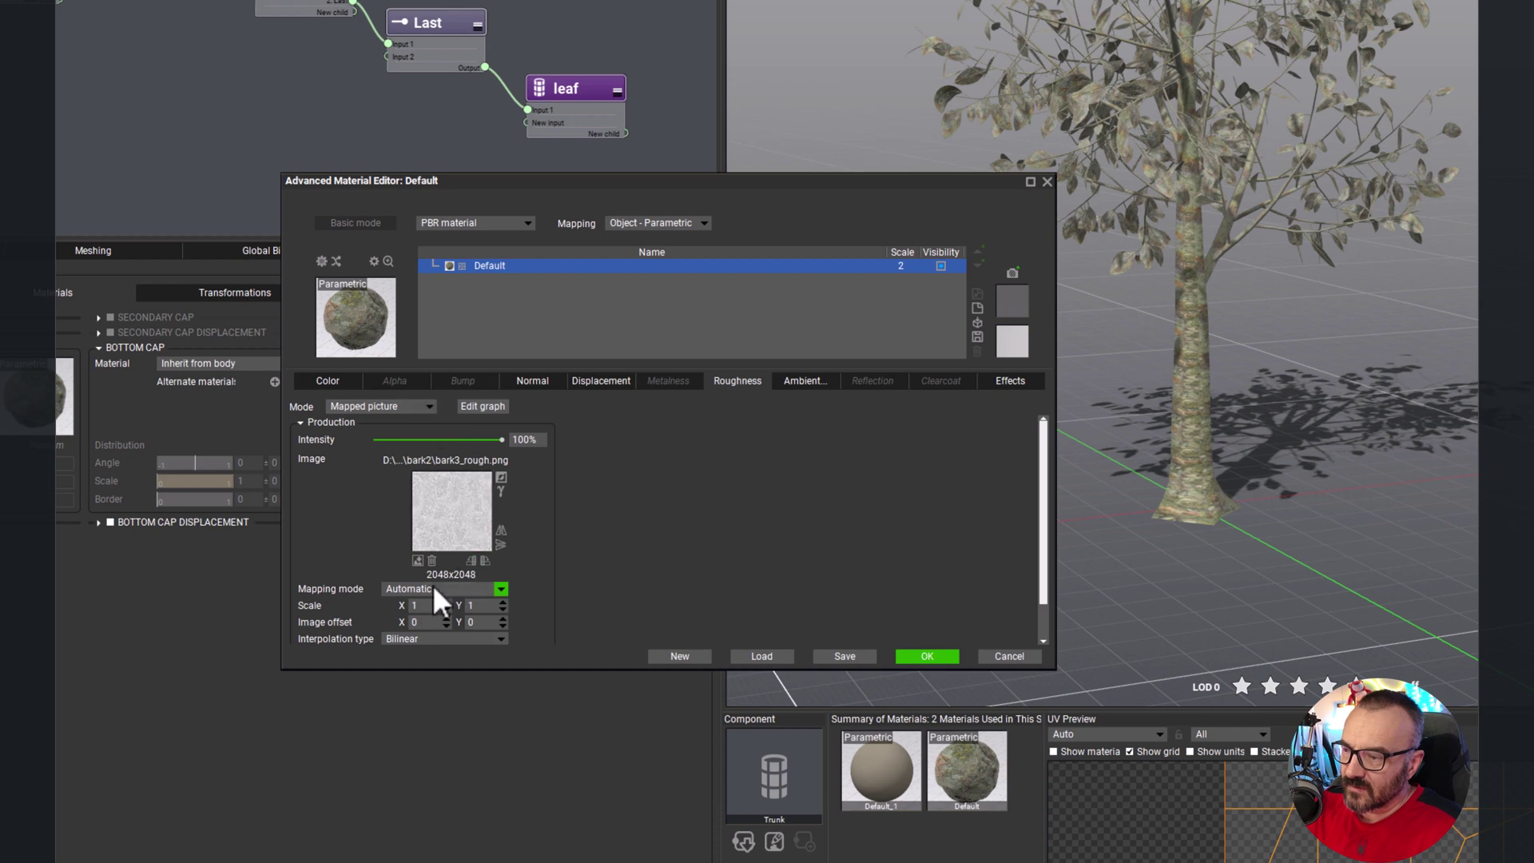
{"action": "left_click", "coordinate": [418, 561]}
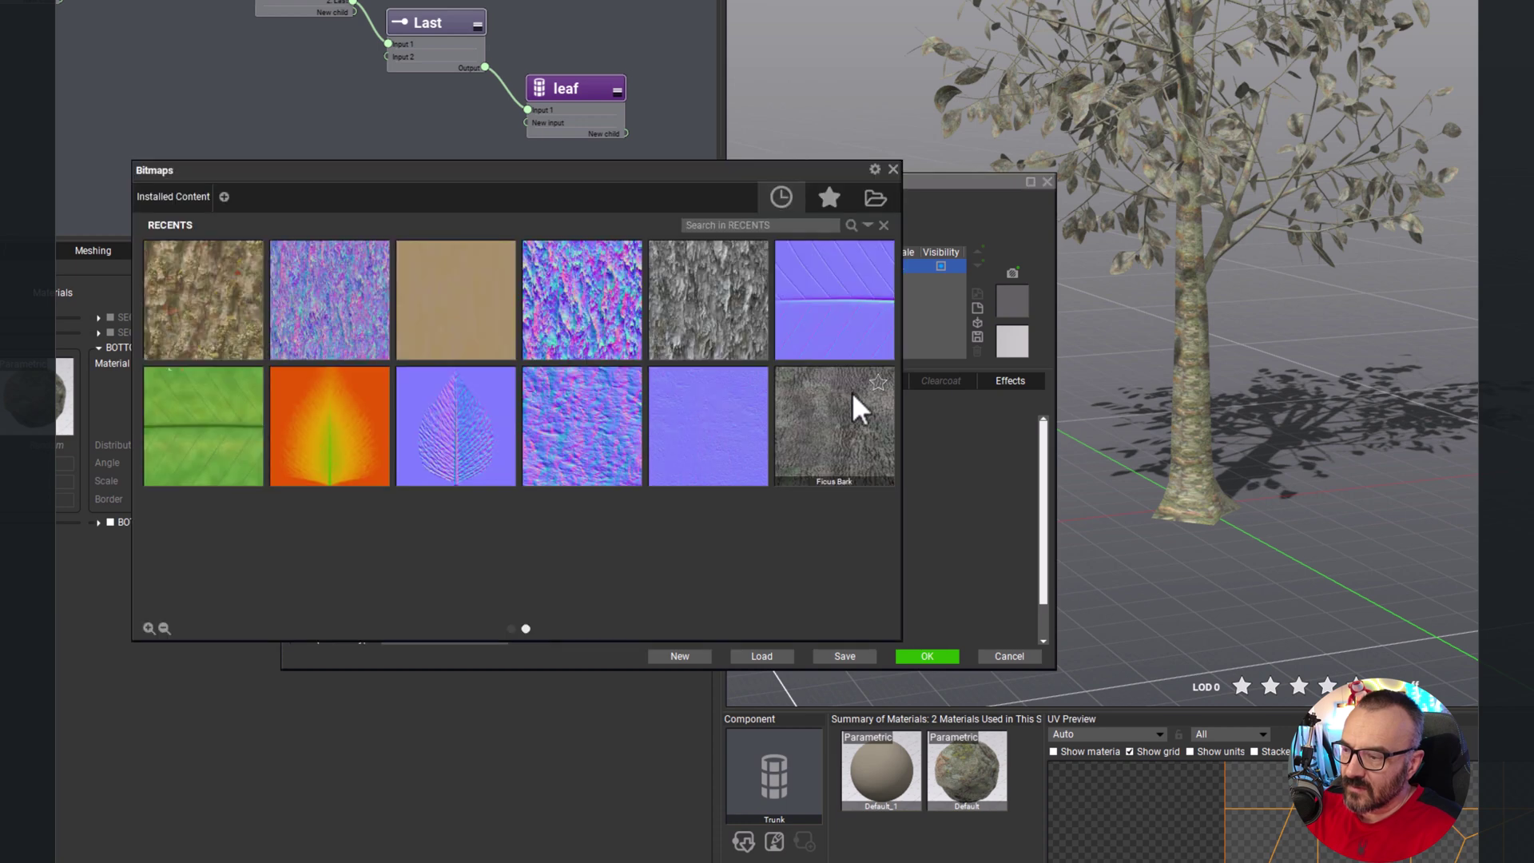
{"action": "left_click", "coordinate": [876, 198]}
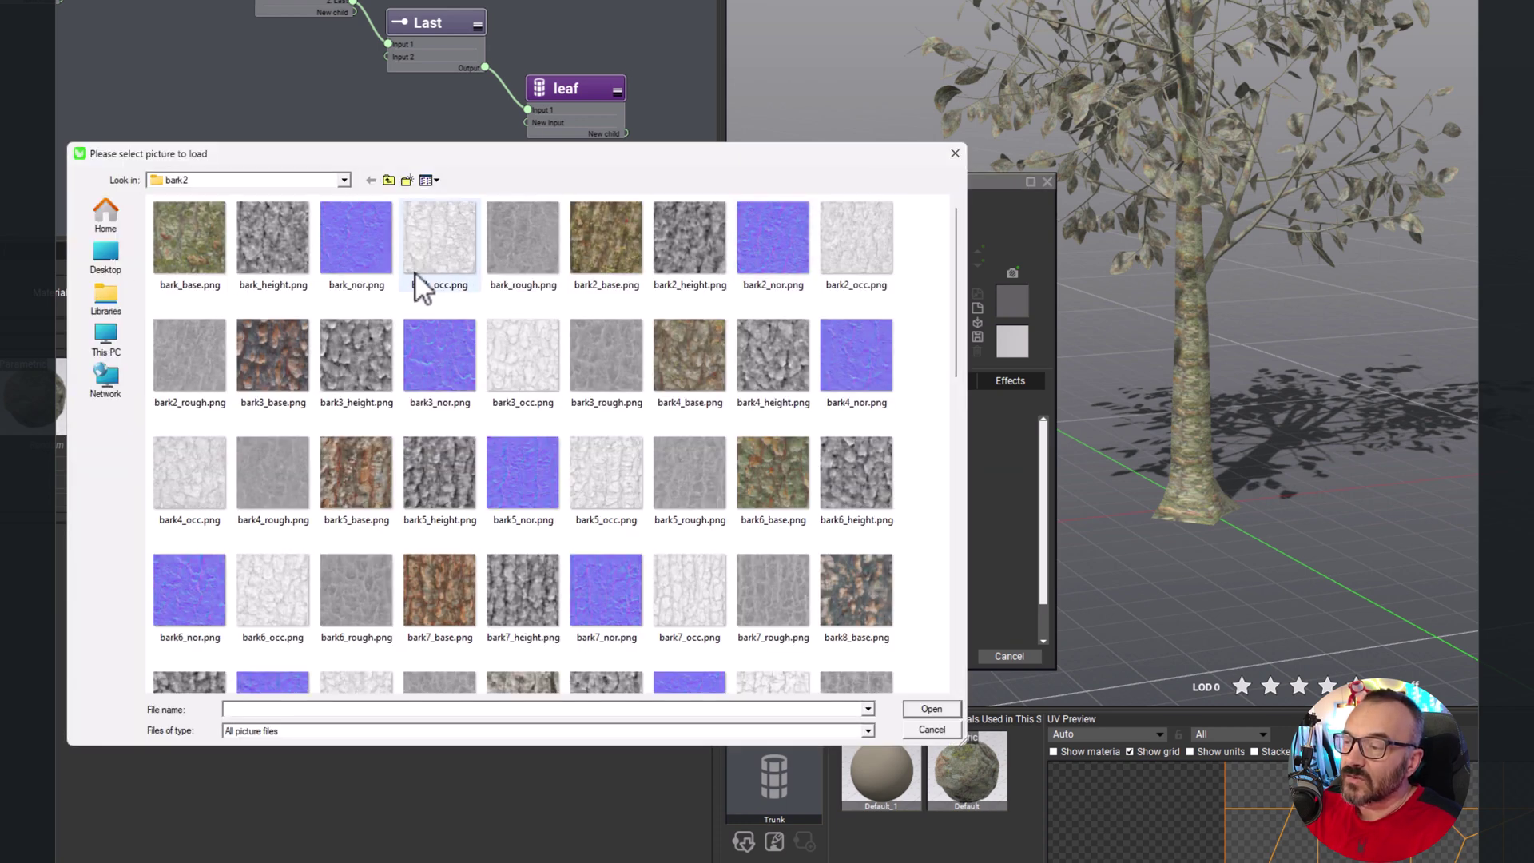
{"action": "left_click", "coordinate": [527, 257]}
{"action": "left_click", "coordinate": [932, 708]}
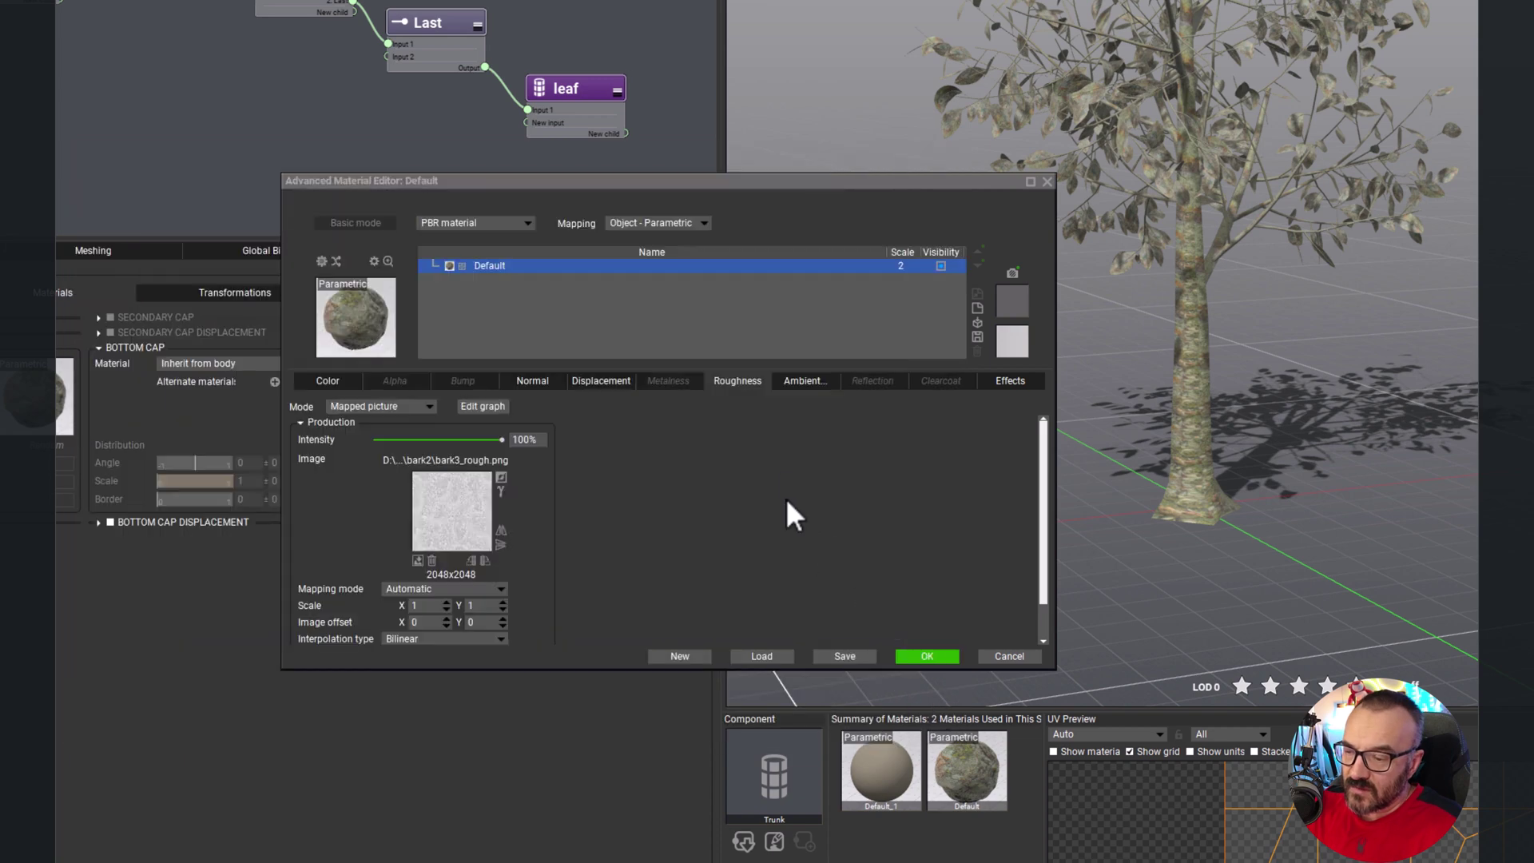
Step: Start choosing an ambient occlusion image from the bark2 folder
{"action": "left_click", "coordinate": [802, 377]}
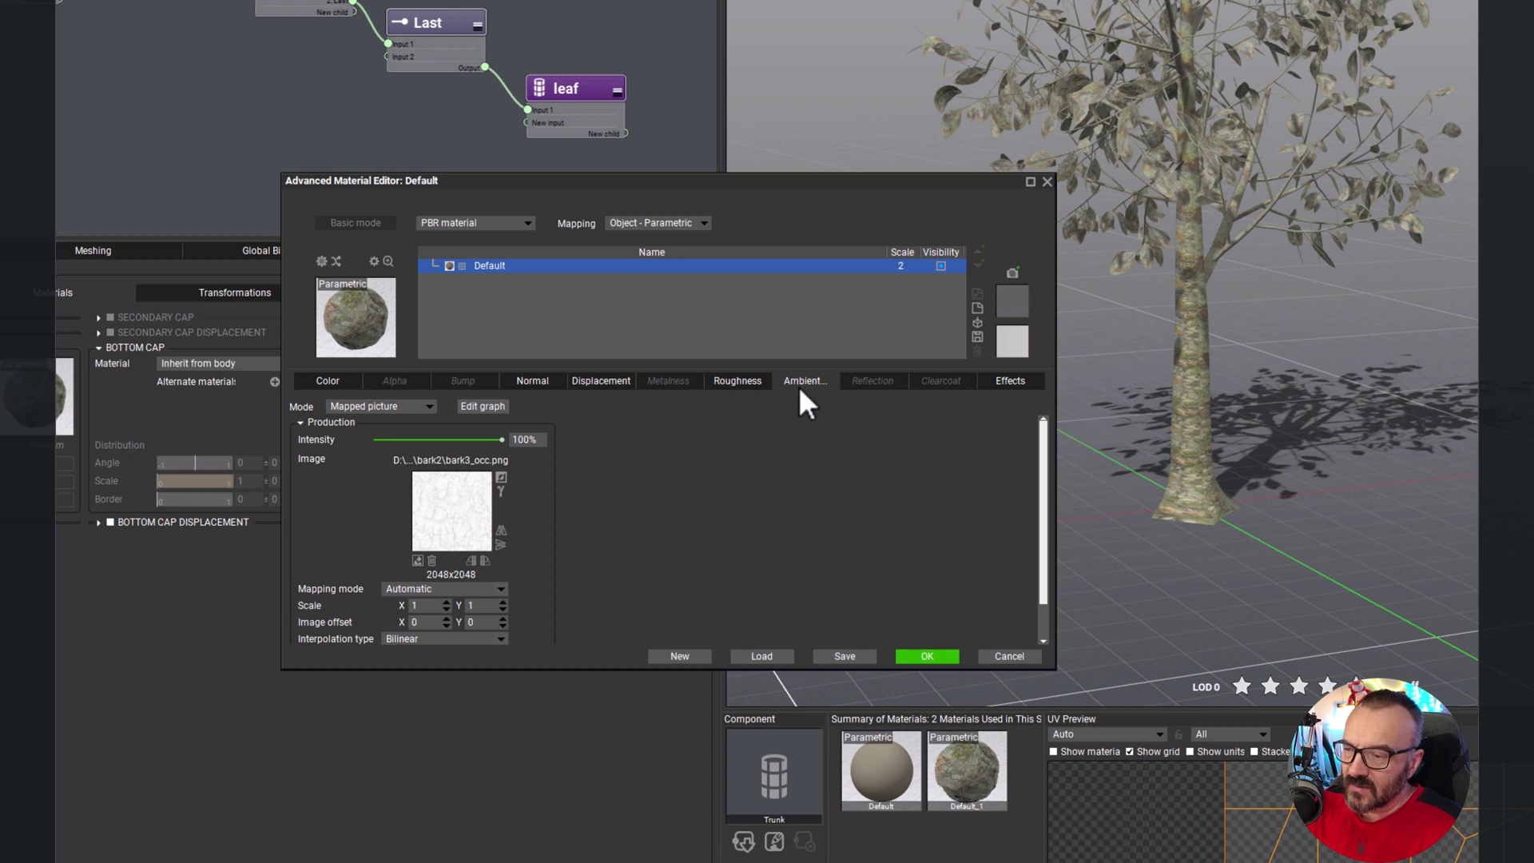
{"action": "left_click", "coordinate": [416, 560]}
{"action": "left_click", "coordinate": [875, 200]}
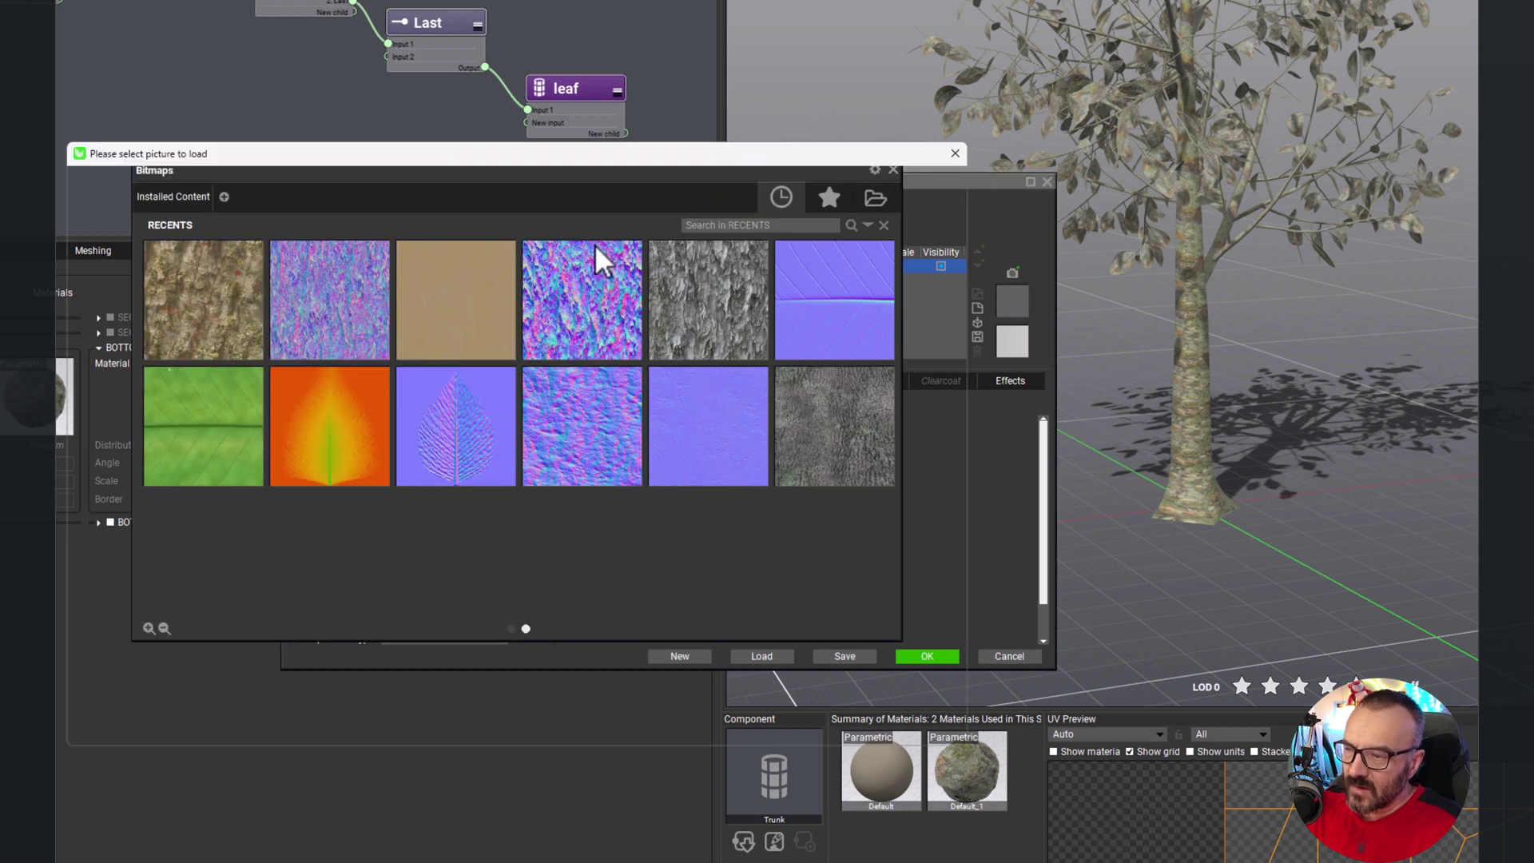
Step: Load bark_occ.png as the ambient occlusion map and apply the bark material to the trunk
{"action": "left_click", "coordinate": [459, 254]}
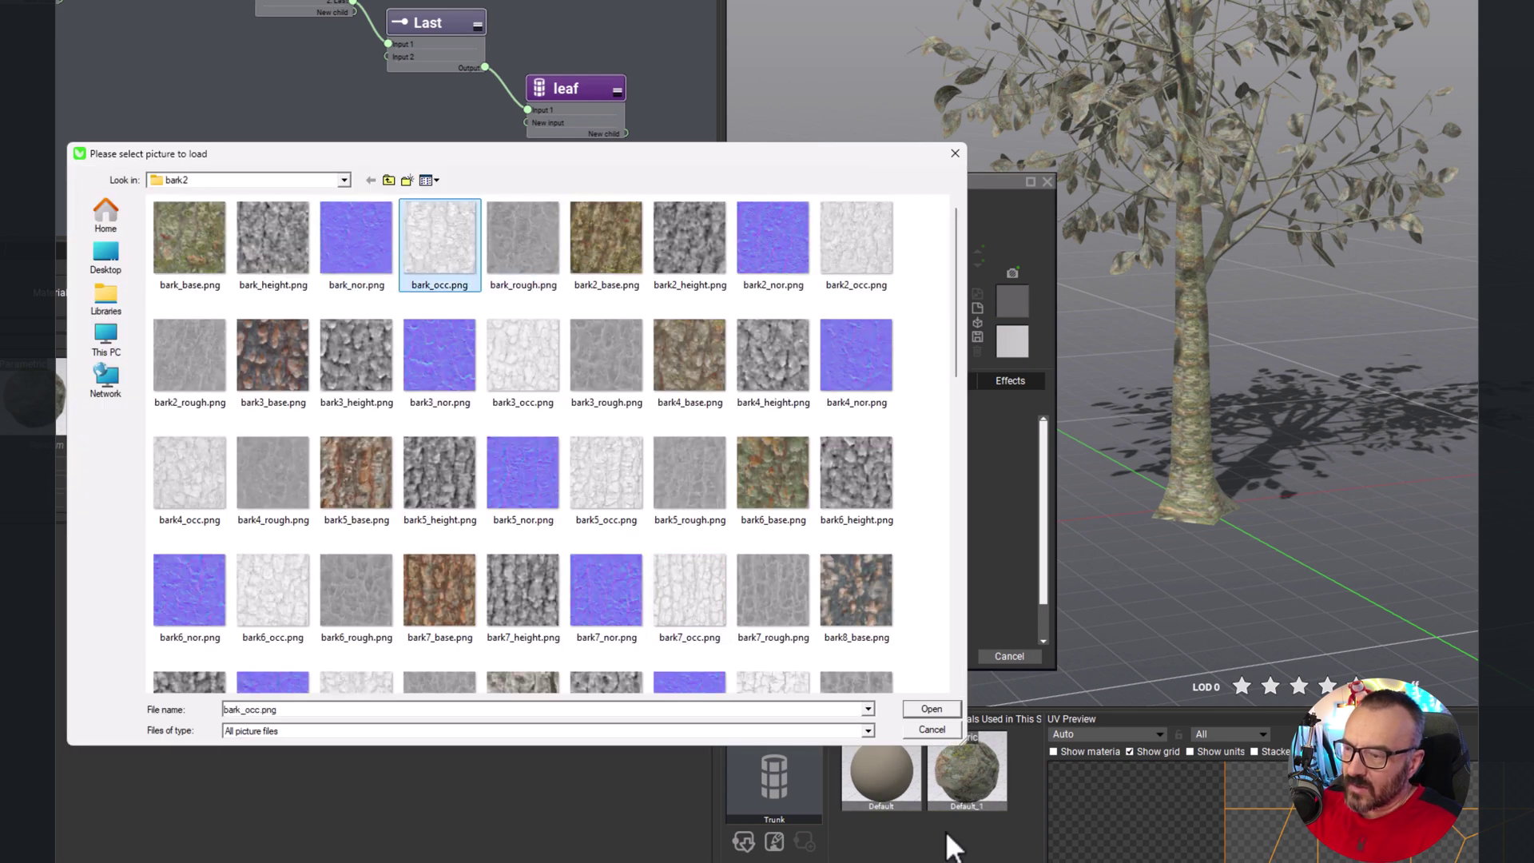
{"action": "left_click", "coordinate": [931, 709]}
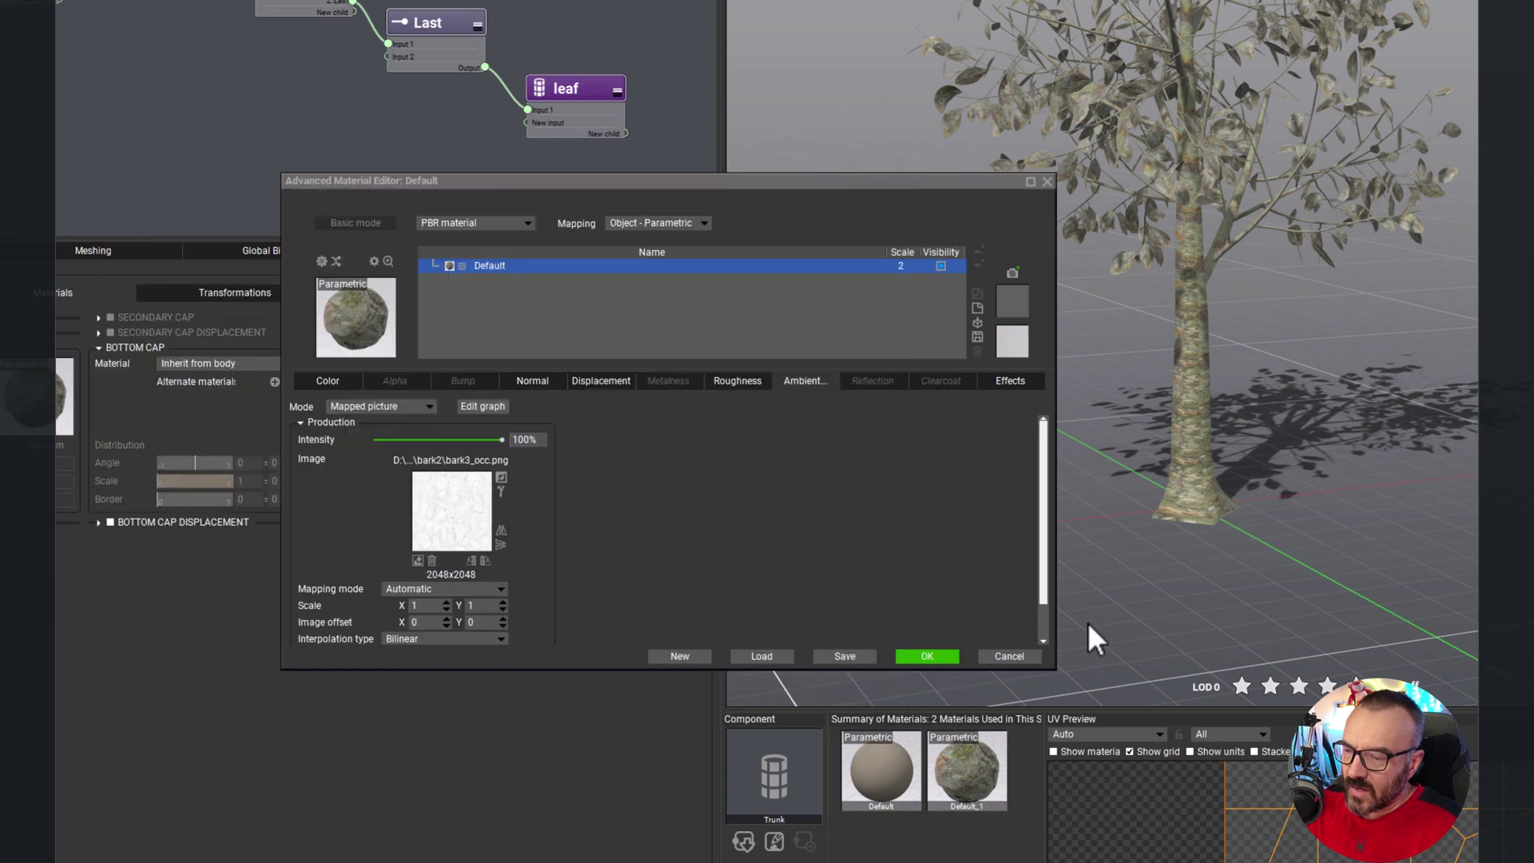
{"action": "left_click", "coordinate": [933, 656]}
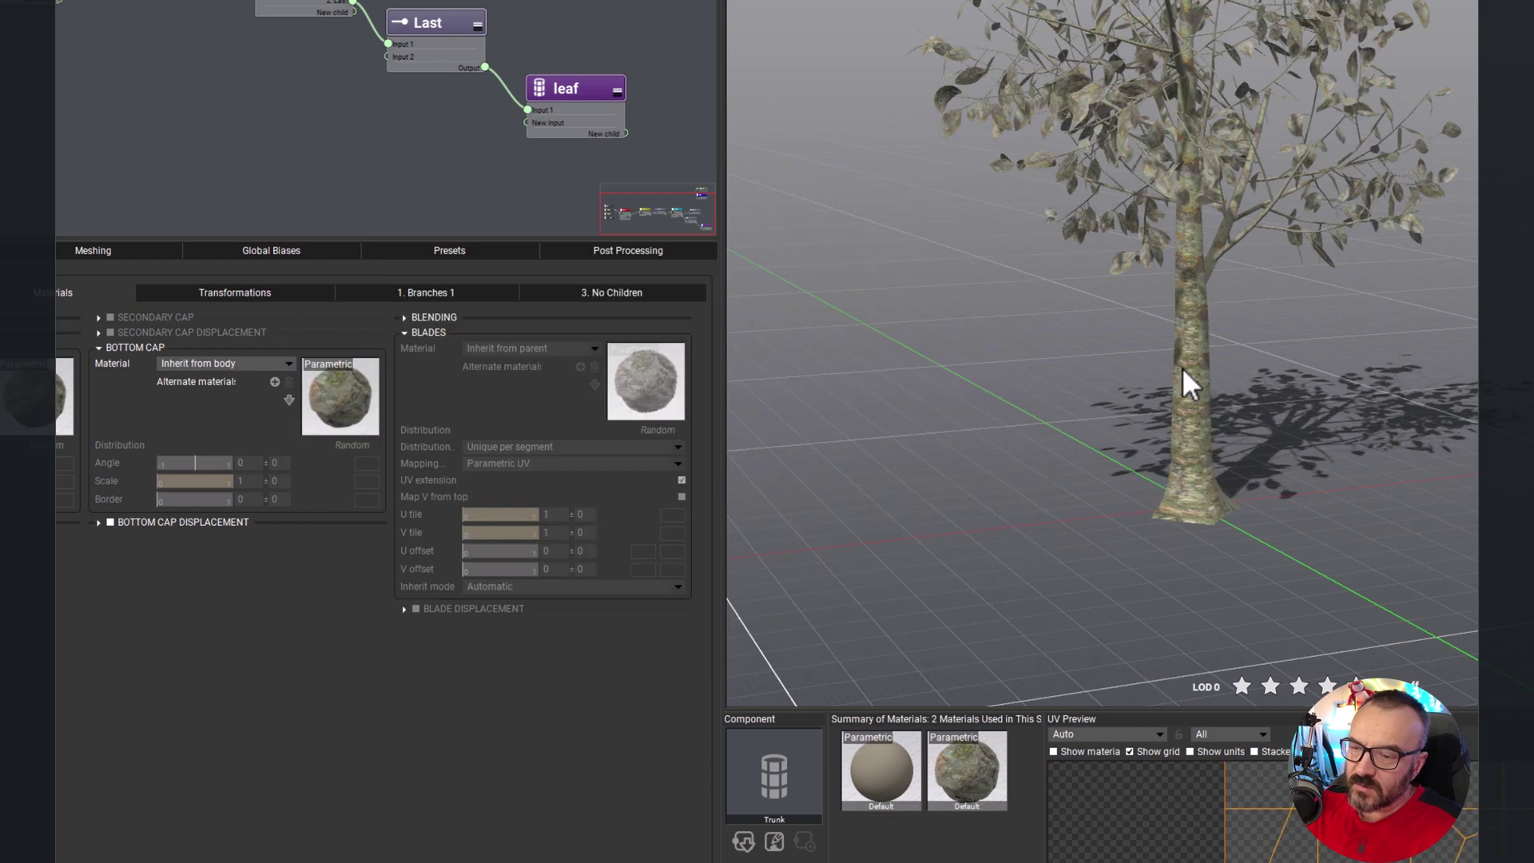
{"action": "scroll", "coordinate": [1181, 367], "scroll_direction": "up", "scroll_amount": 6}
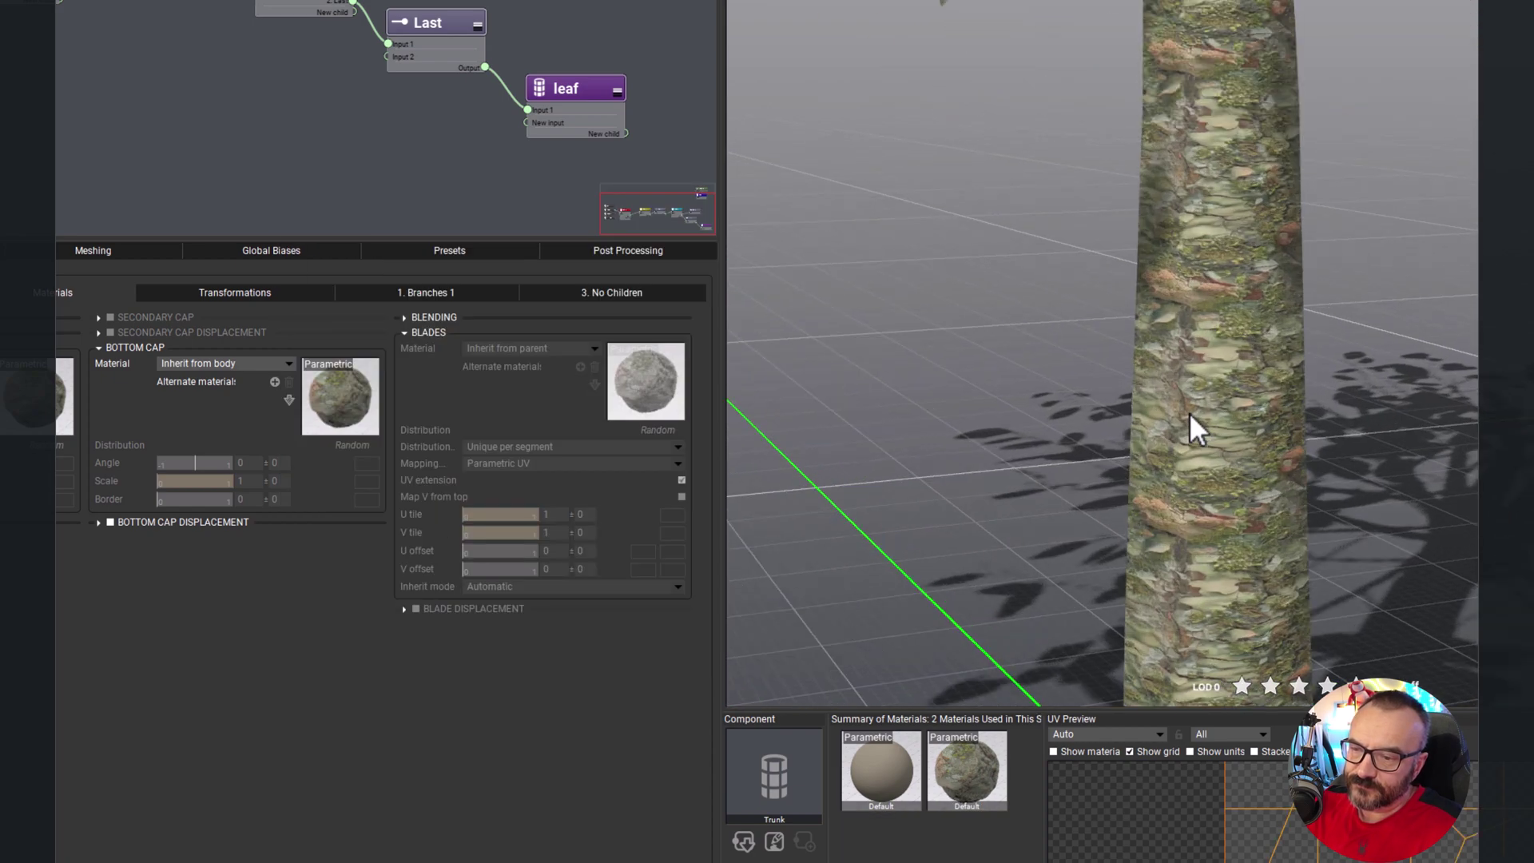
{"action": "left_click_drag", "start_coordinate": [1160, 553], "coordinate": [1332, 511]}
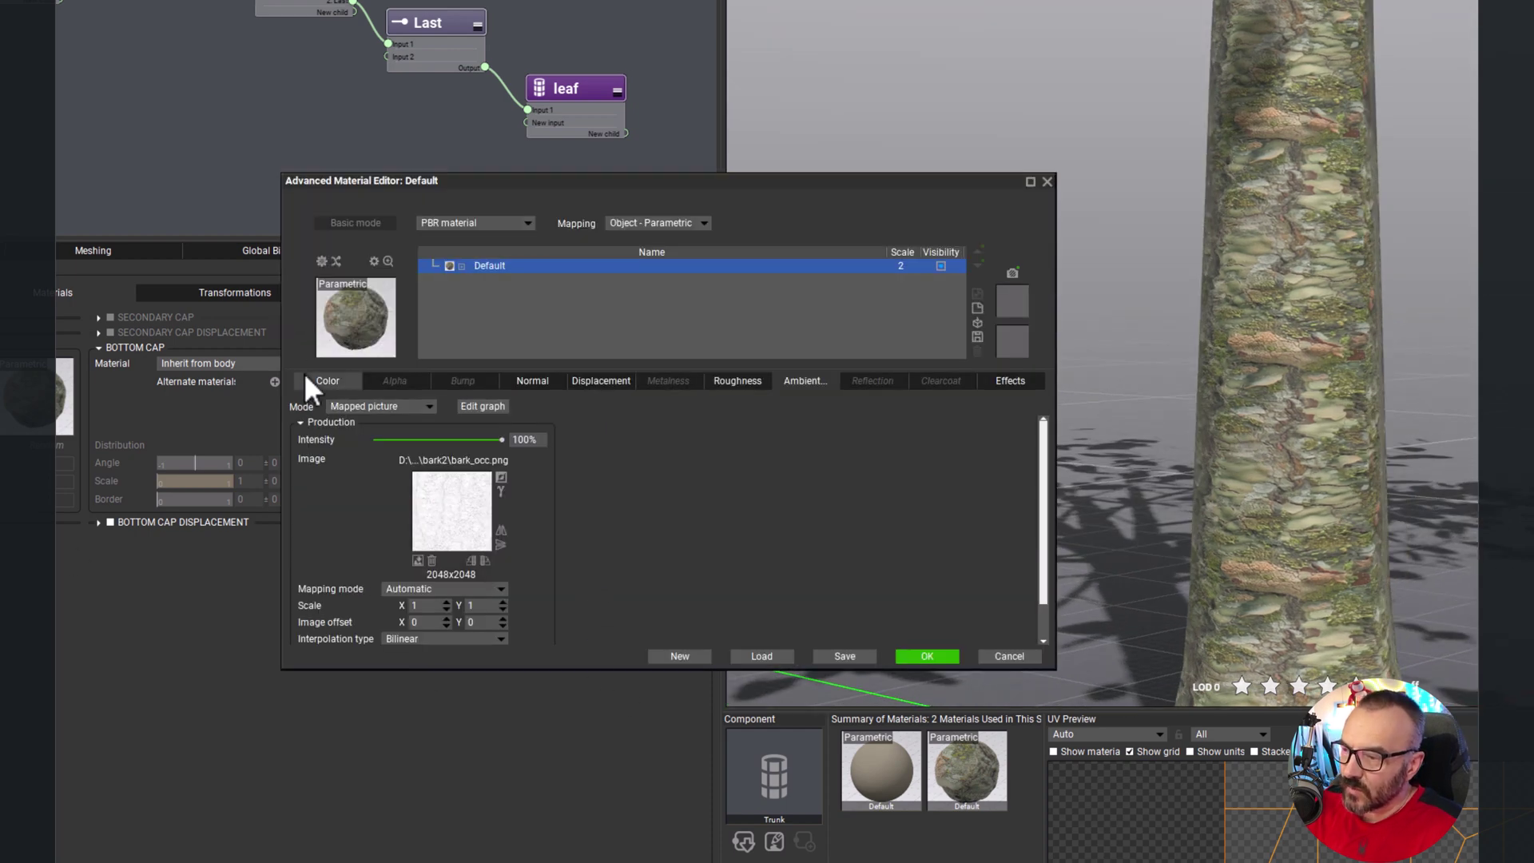
Step: Stretch the current map vertically and set the displacement map's vertical scale to 2
{"action": "left_click", "coordinate": [501, 602]}
{"action": "left_click", "coordinate": [501, 601]}
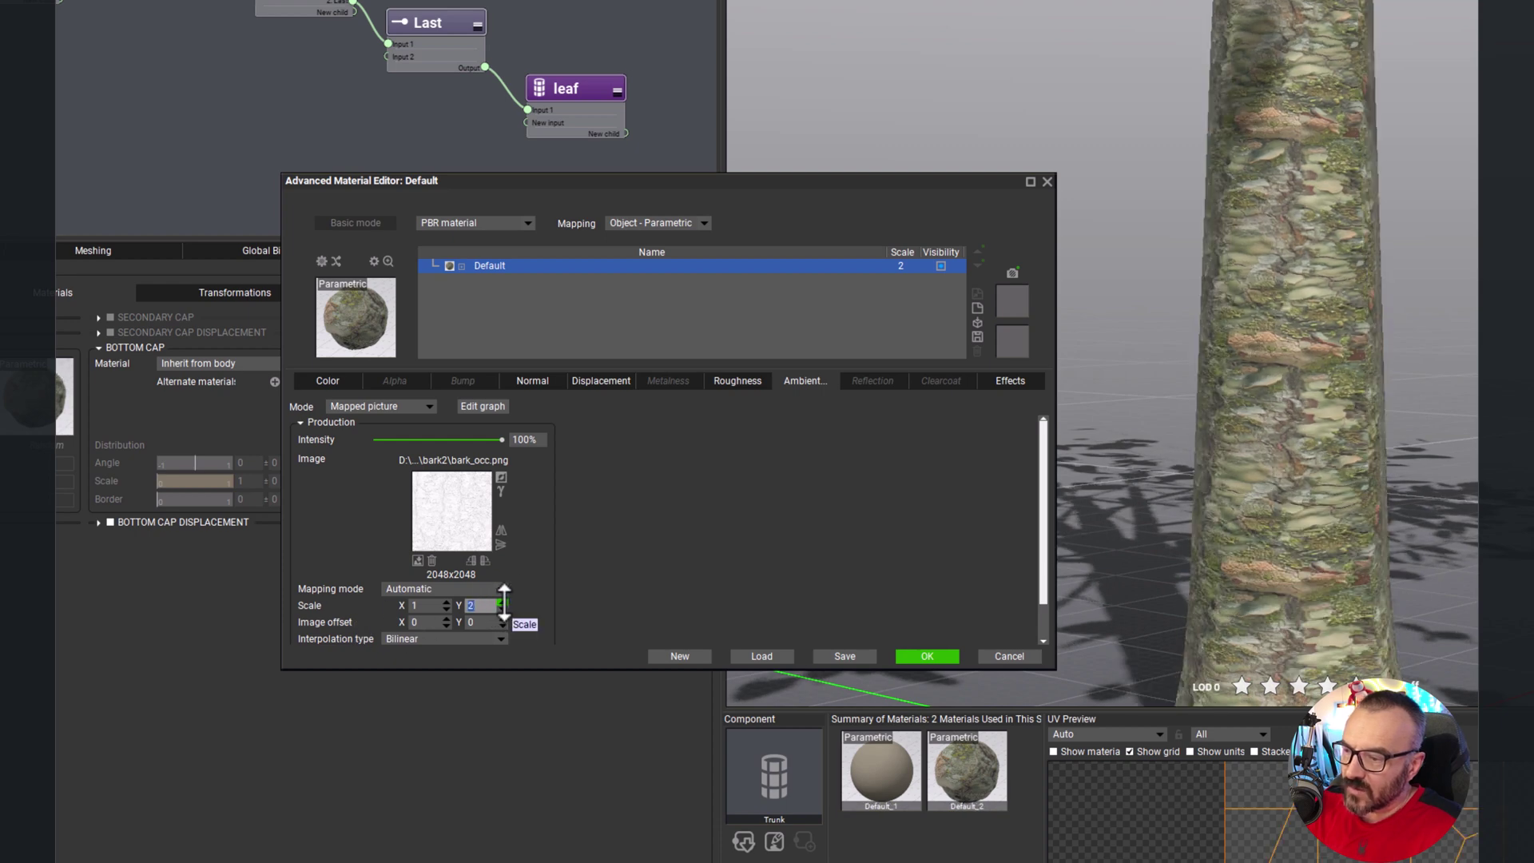
{"action": "left_click", "coordinate": [501, 602]}
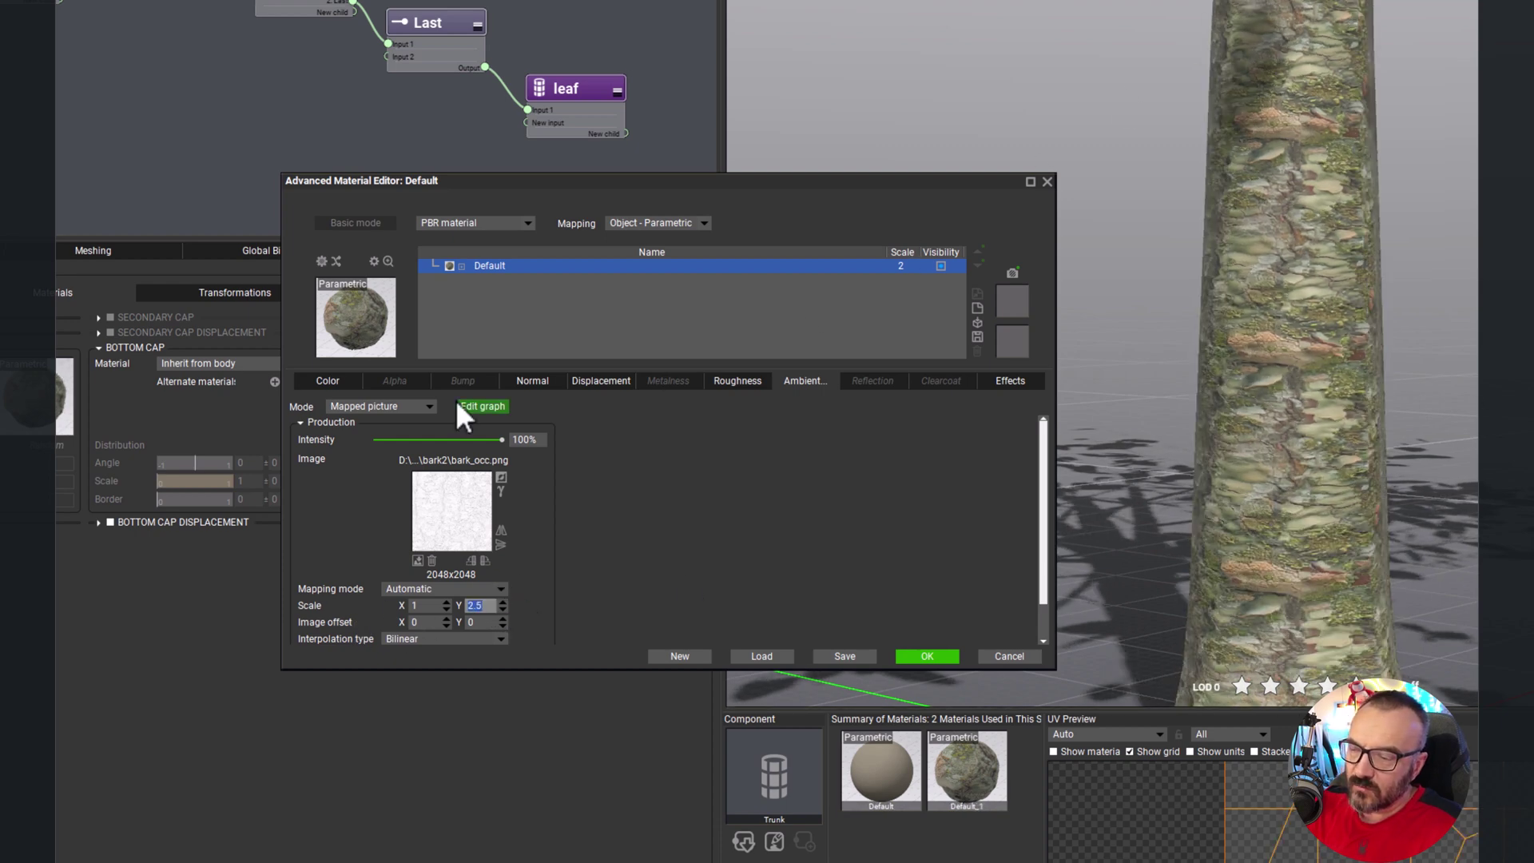
{"action": "left_click", "coordinate": [535, 380]}
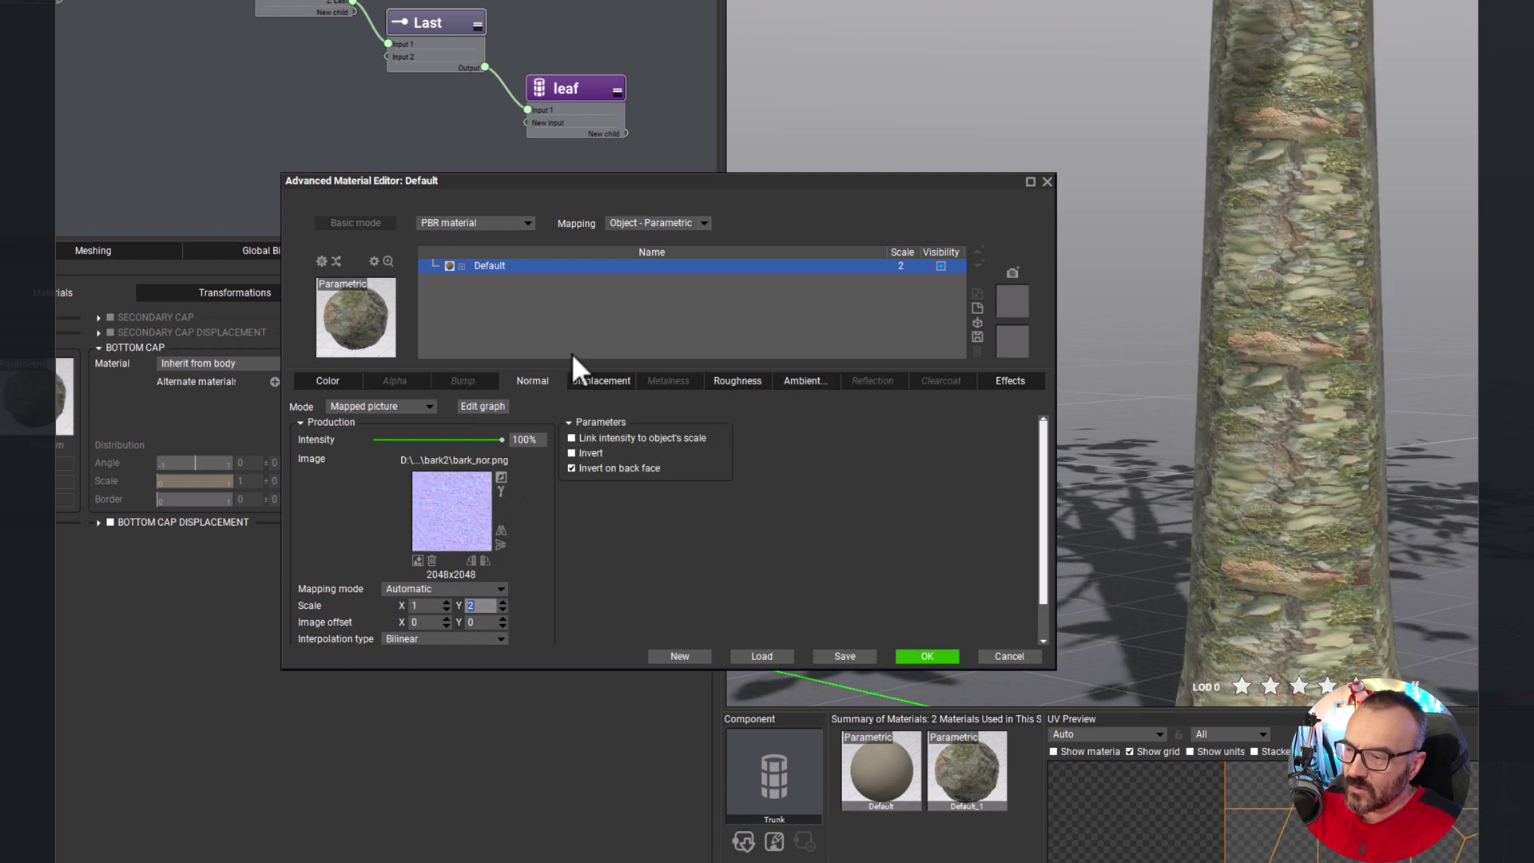
{"action": "left_click", "coordinate": [607, 380]}
{"action": "left_click", "coordinate": [501, 583]}
Step: Set the roughness and ambient occlusion maps' vertical scale to 2
{"action": "left_click", "coordinate": [743, 381]}
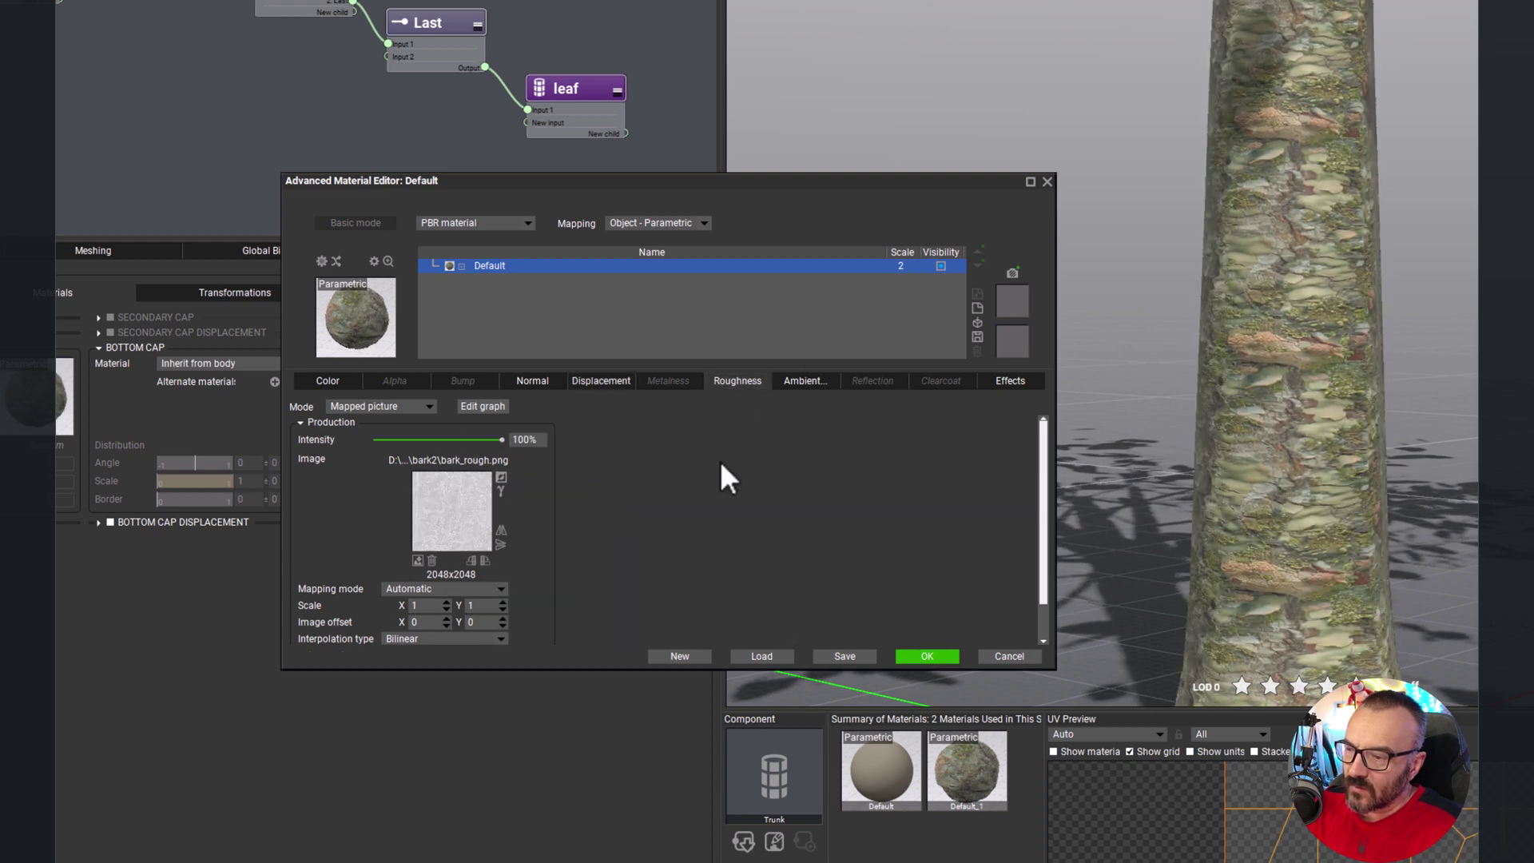
{"action": "left_click", "coordinate": [502, 601]}
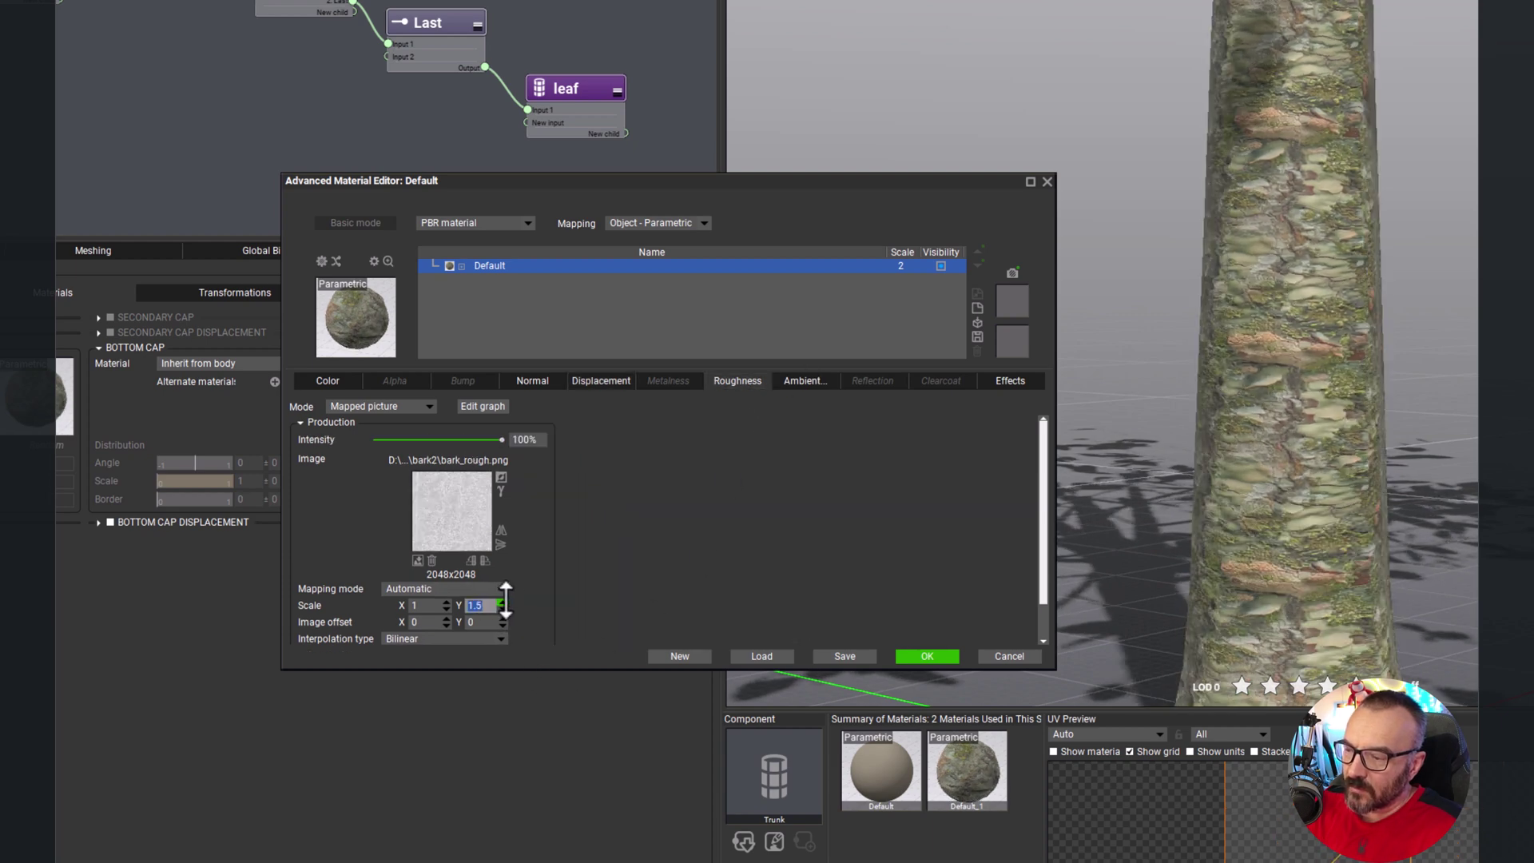
{"action": "left_click", "coordinate": [804, 379]}
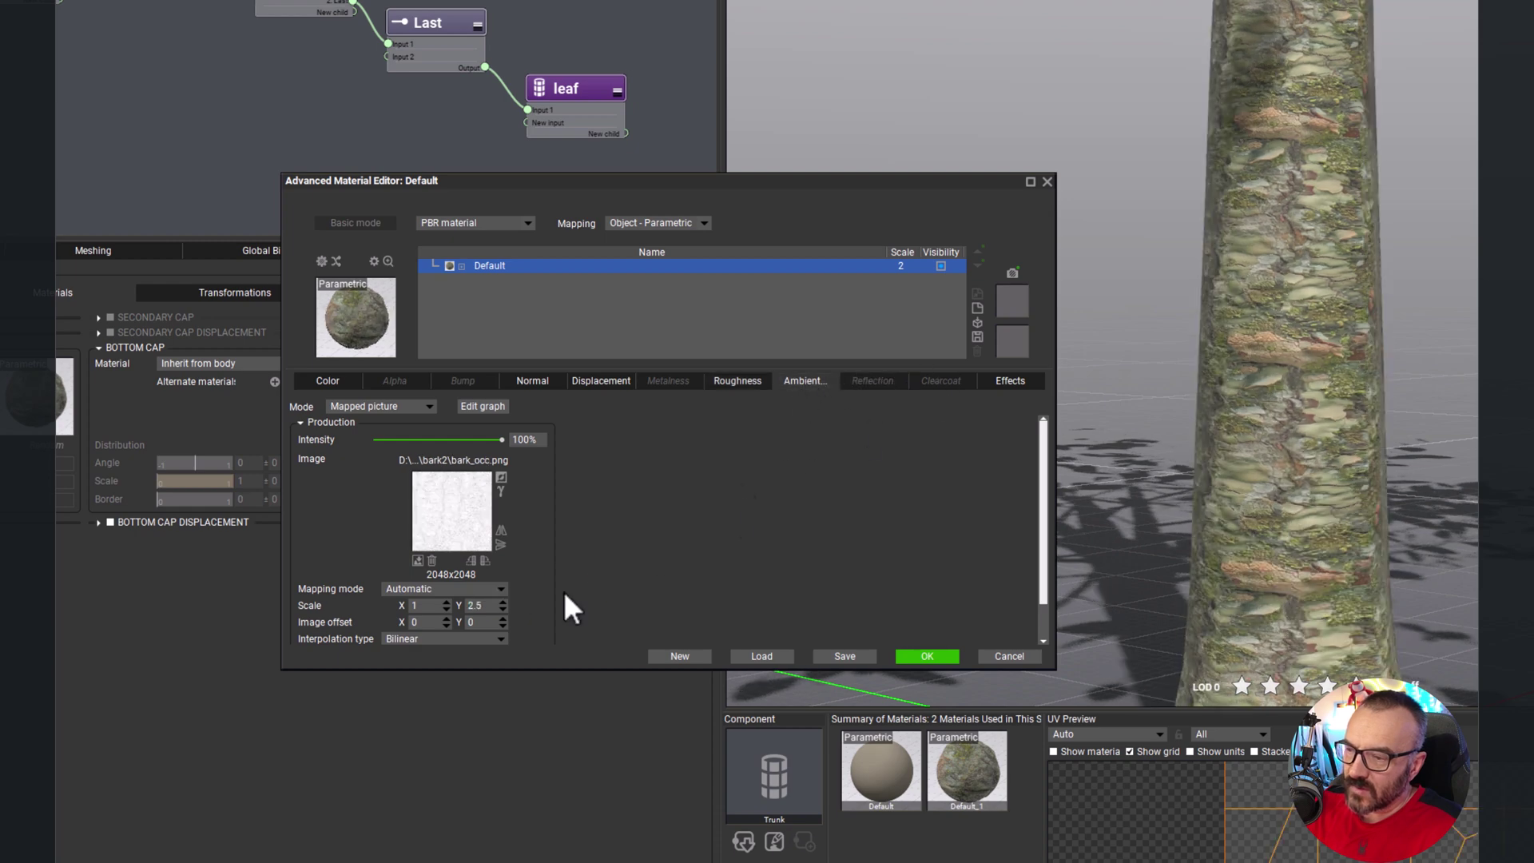
{"action": "left_click", "coordinate": [502, 601]}
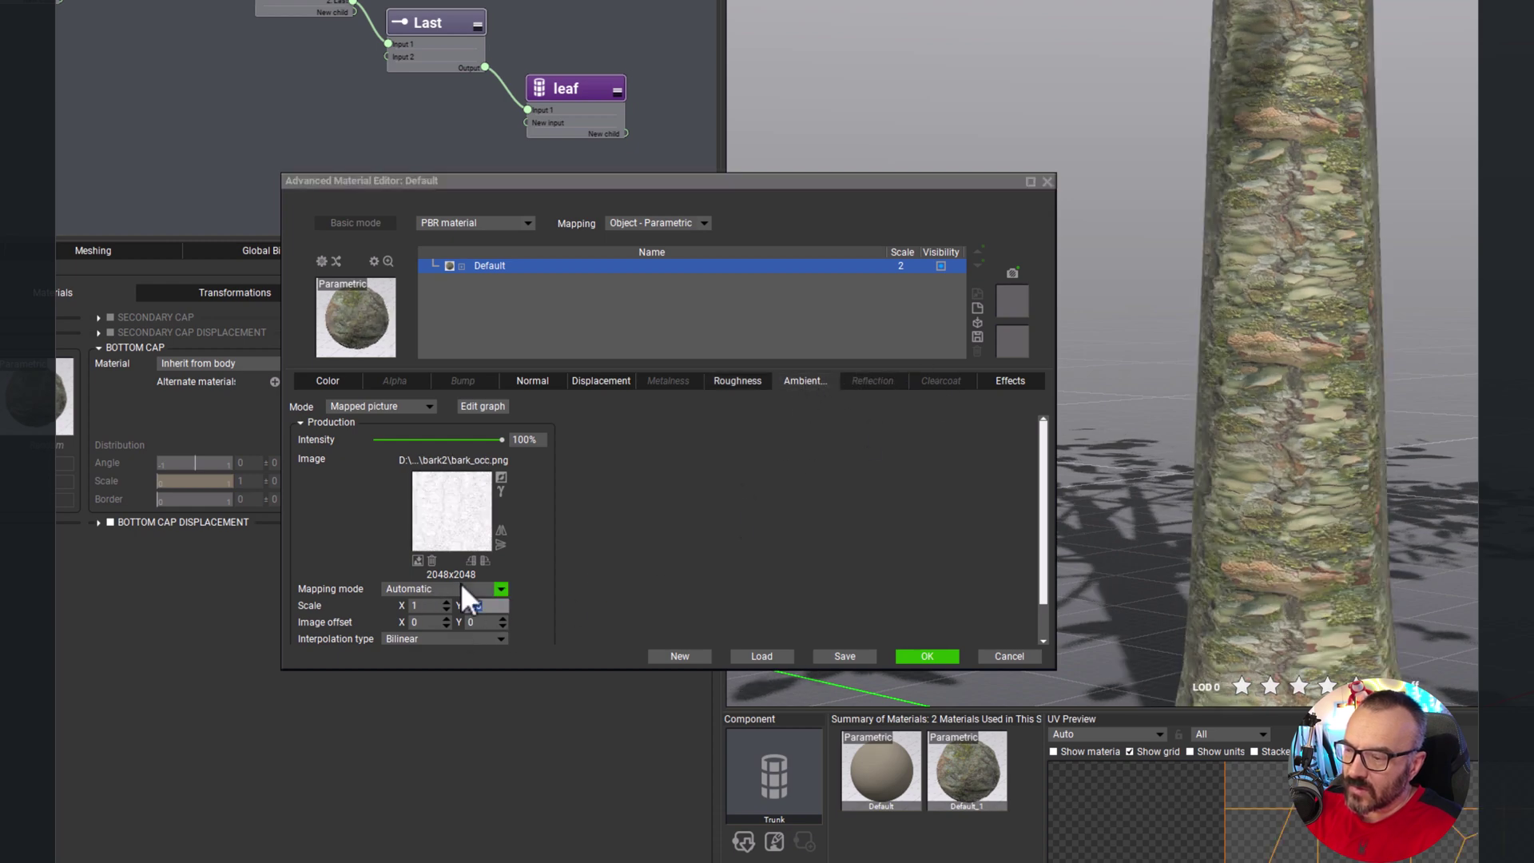
{"action": "key", "text": "Return"}
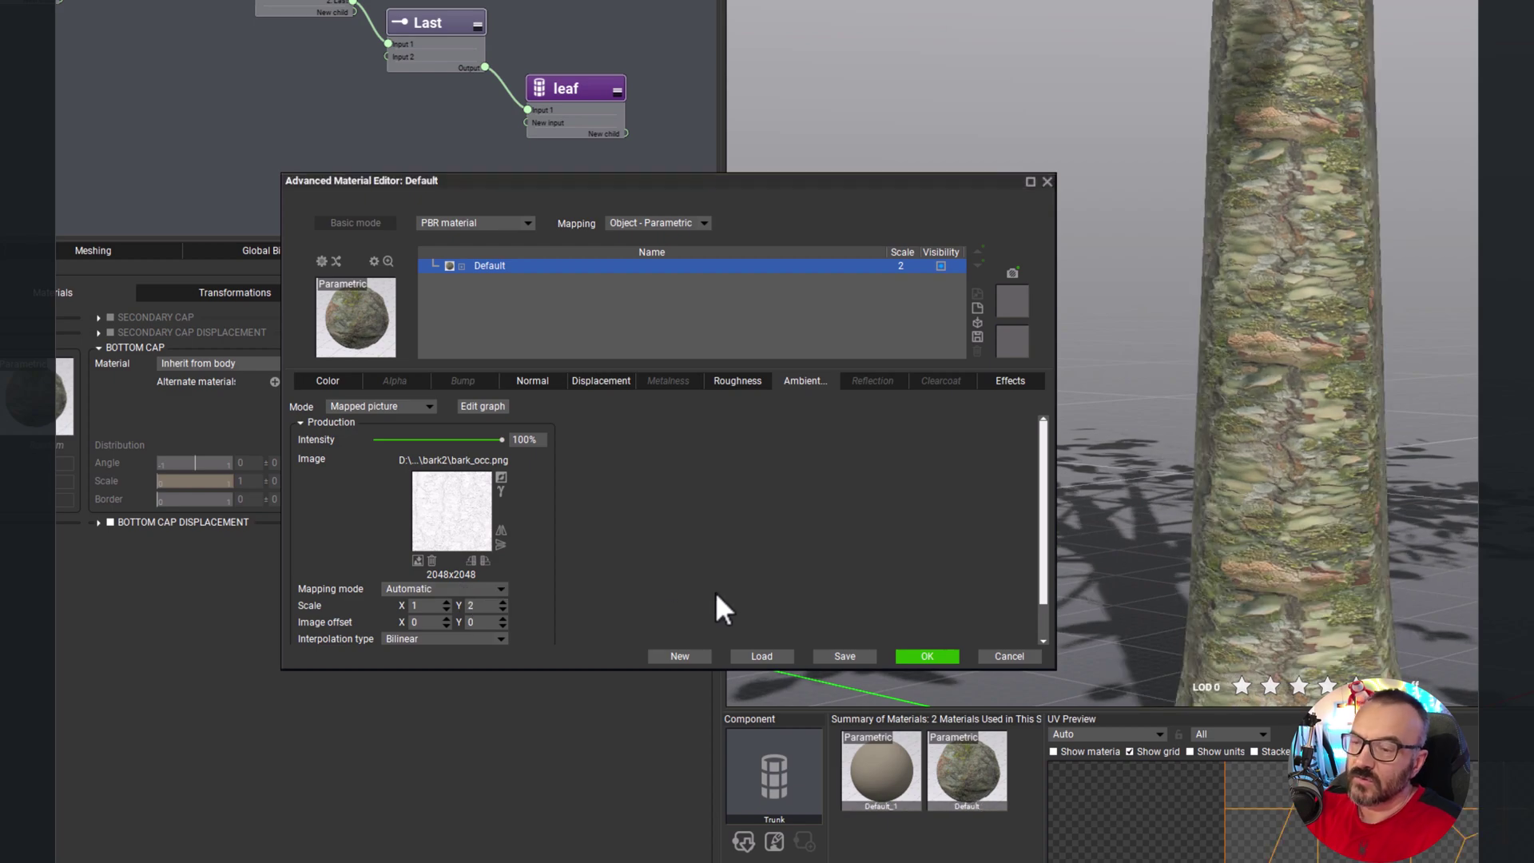
Step: Check the whole tree in the viewport and confirm the trunk material, closing the editor
{"action": "scroll", "coordinate": [1282, 375], "scroll_direction": "down", "scroll_amount": 5}
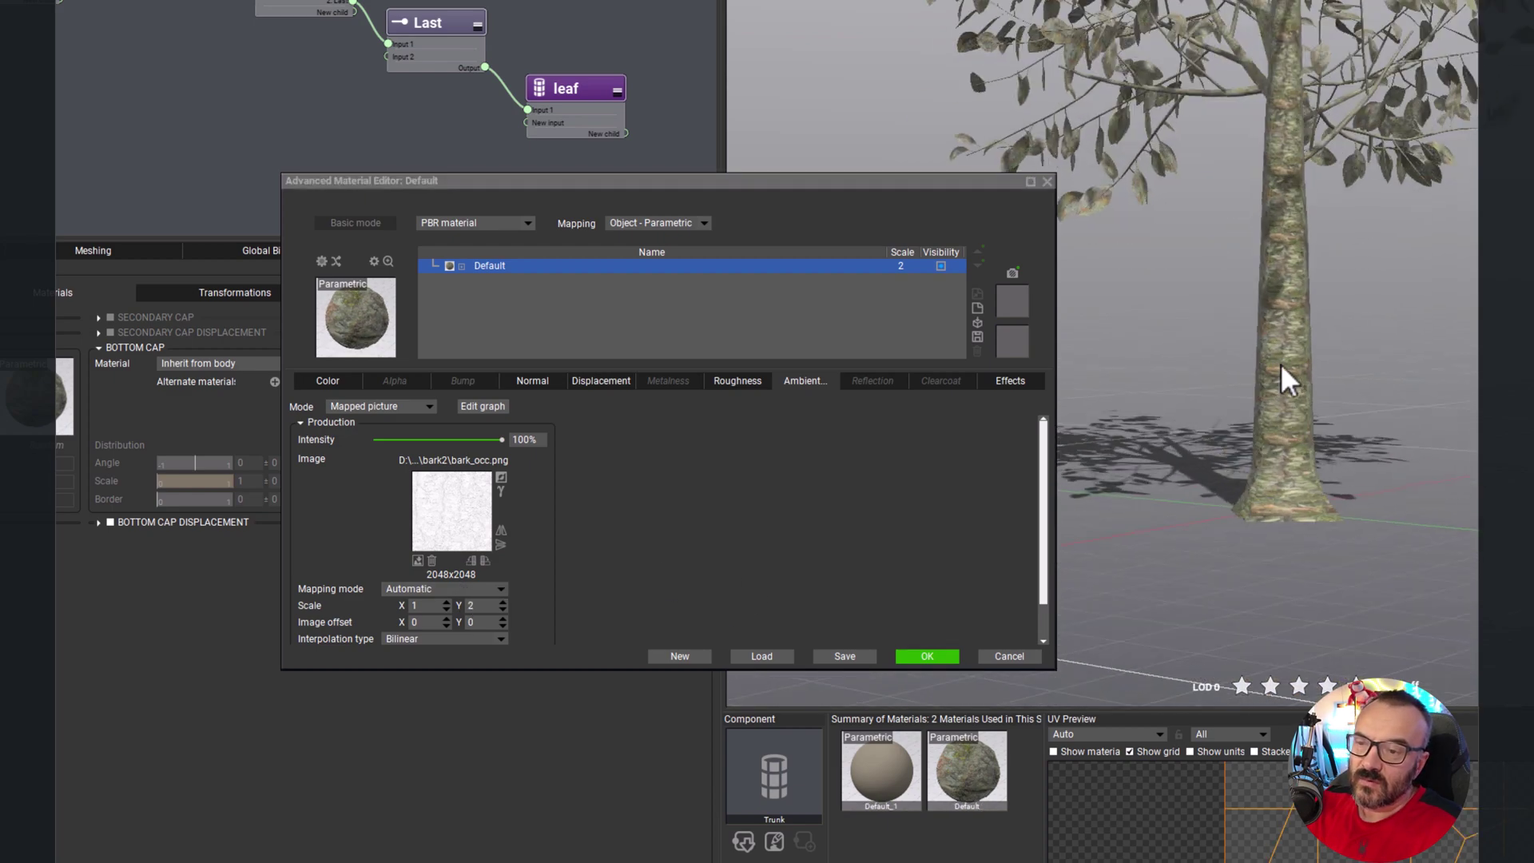
{"action": "left_click_drag", "start_coordinate": [1289, 364], "coordinate": [1162, 555]}
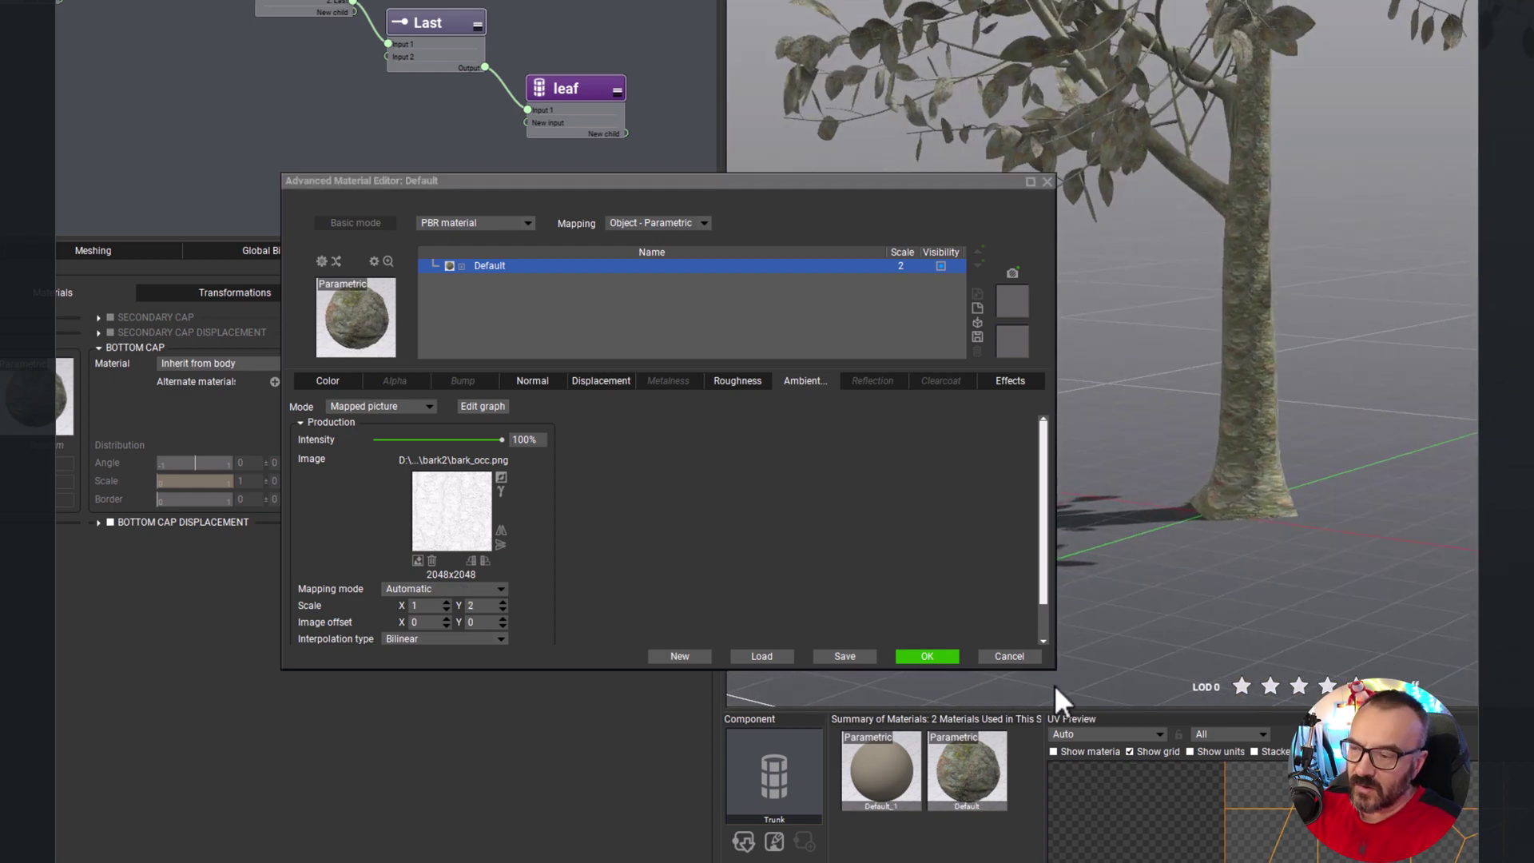
{"action": "left_click", "coordinate": [929, 654]}
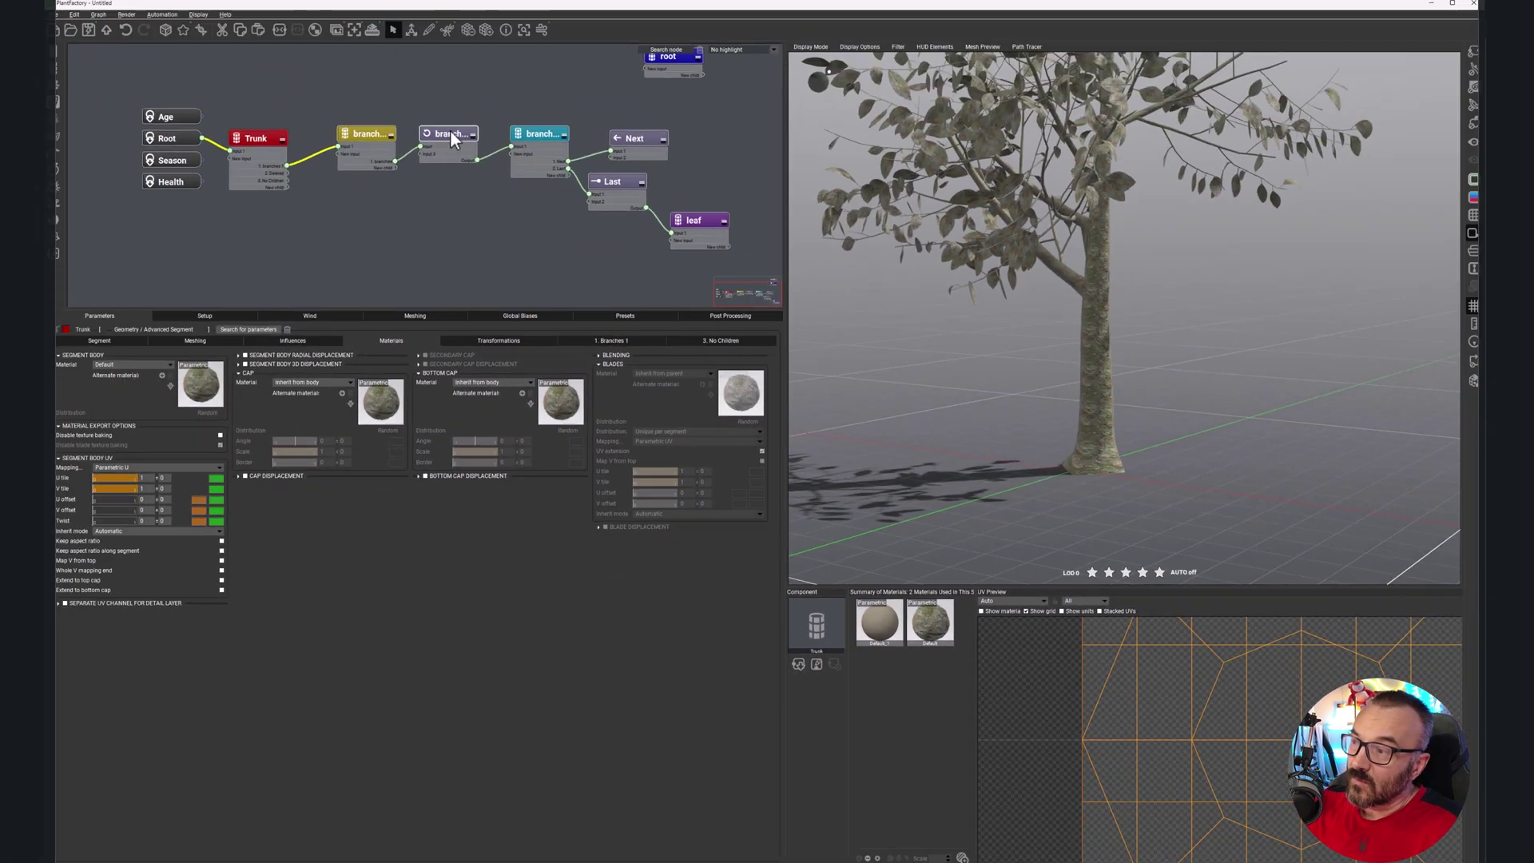
Step: Select the first branches node and inspect its Materials tab, keeping segment body on Inherit from parent
{"action": "left_click", "coordinate": [452, 136]}
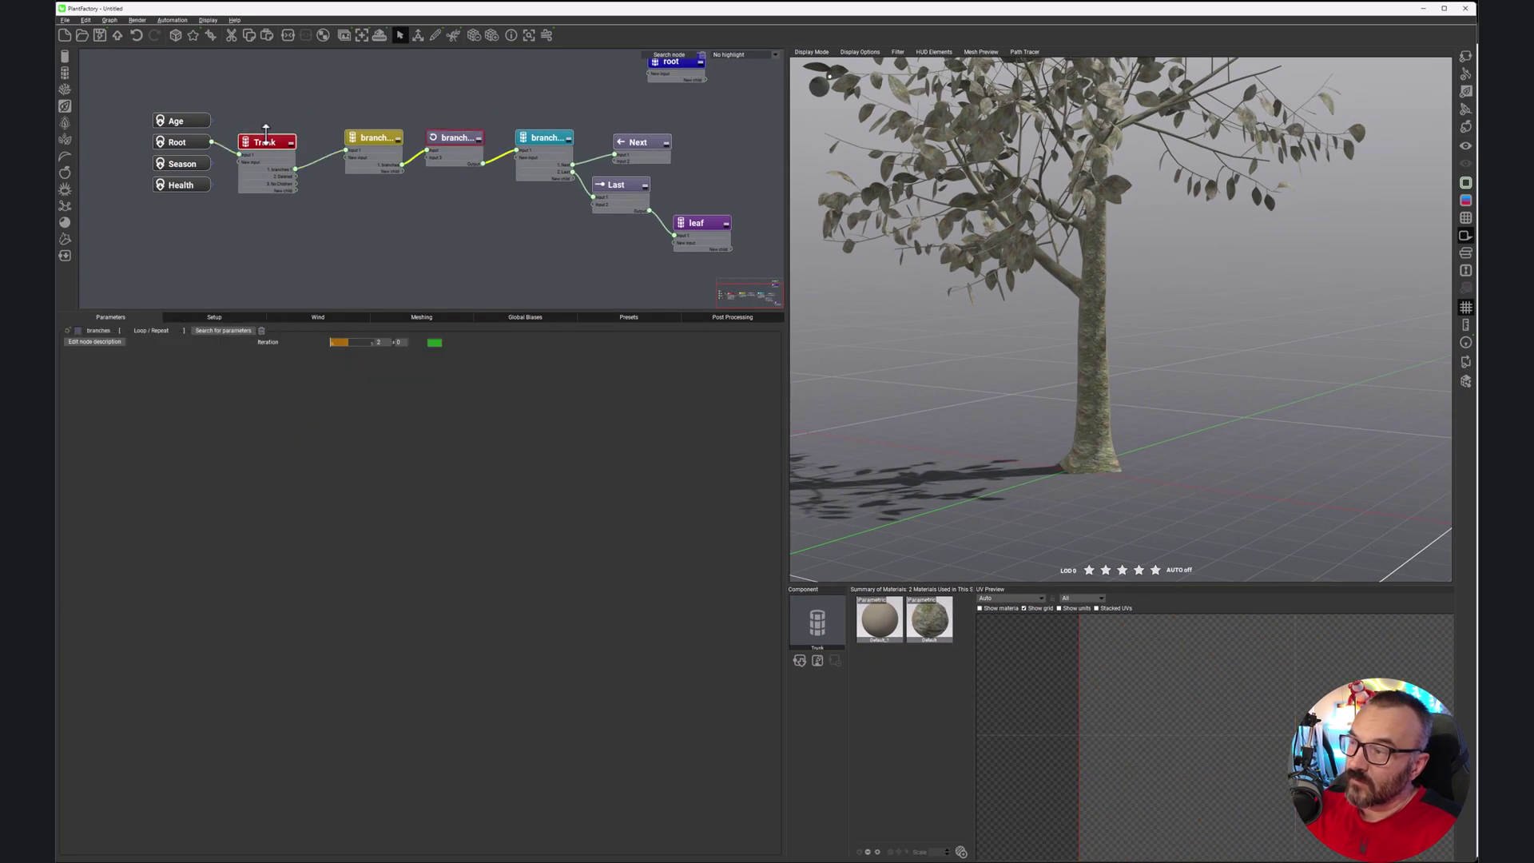
{"action": "left_click", "coordinate": [452, 137]}
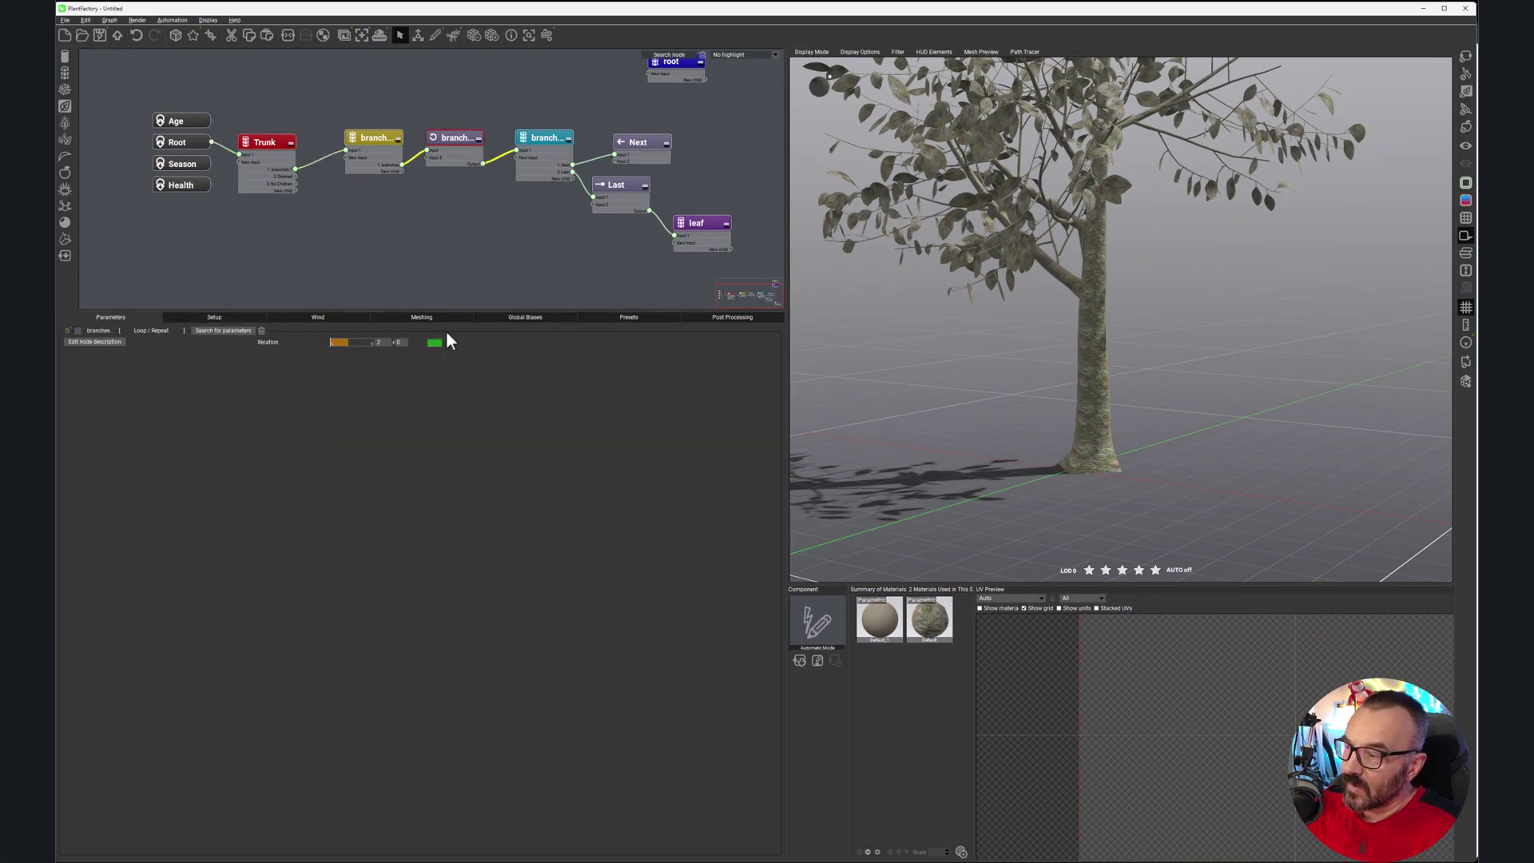
{"action": "left_click", "coordinate": [551, 141]}
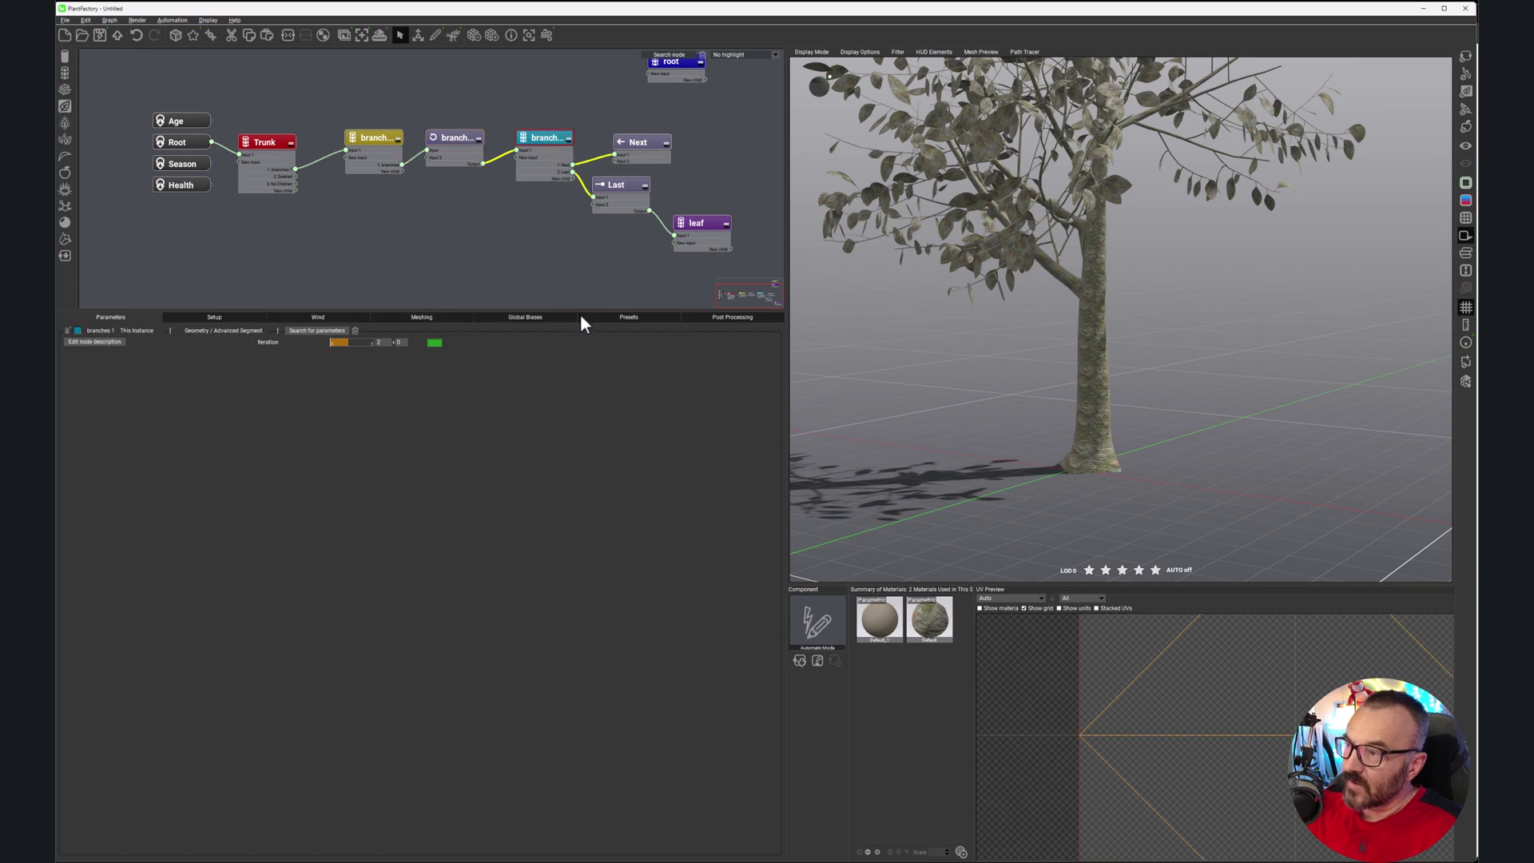
{"action": "left_click", "coordinate": [361, 137]}
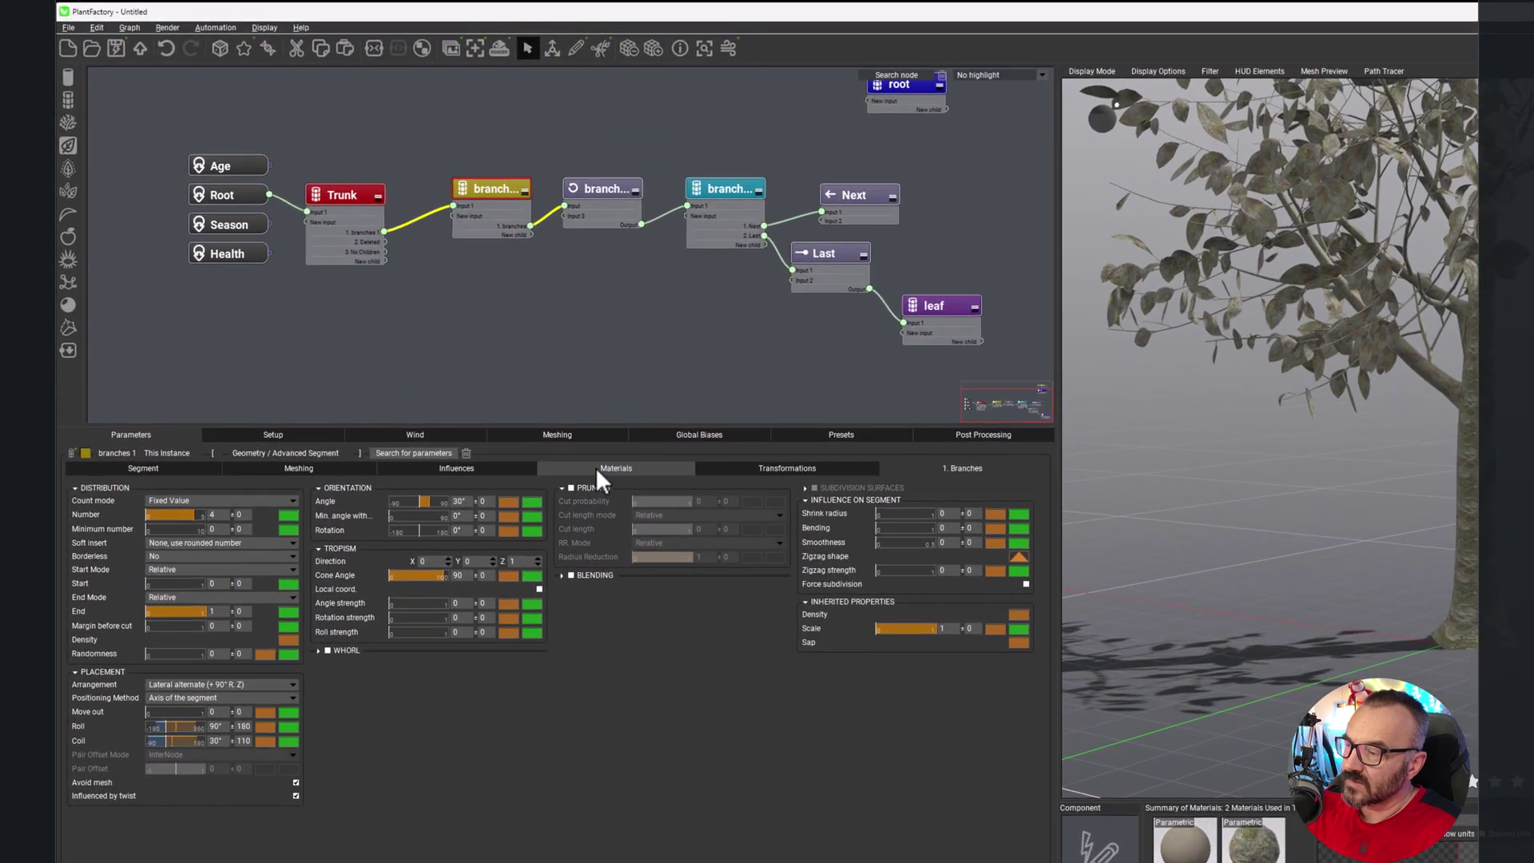
{"action": "left_click", "coordinate": [570, 444]}
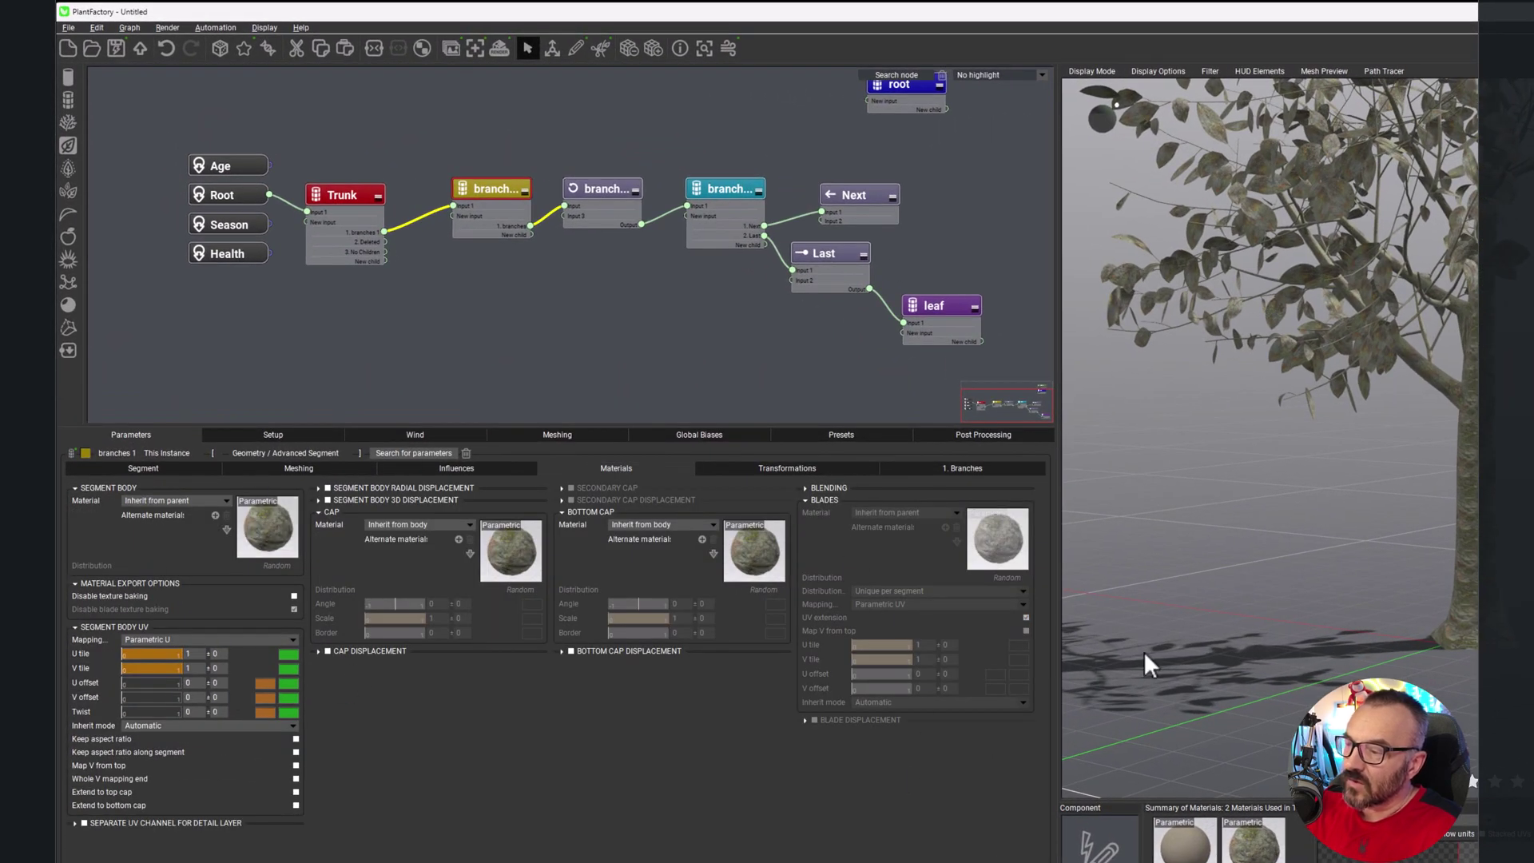
{"action": "left_click", "coordinate": [209, 502]}
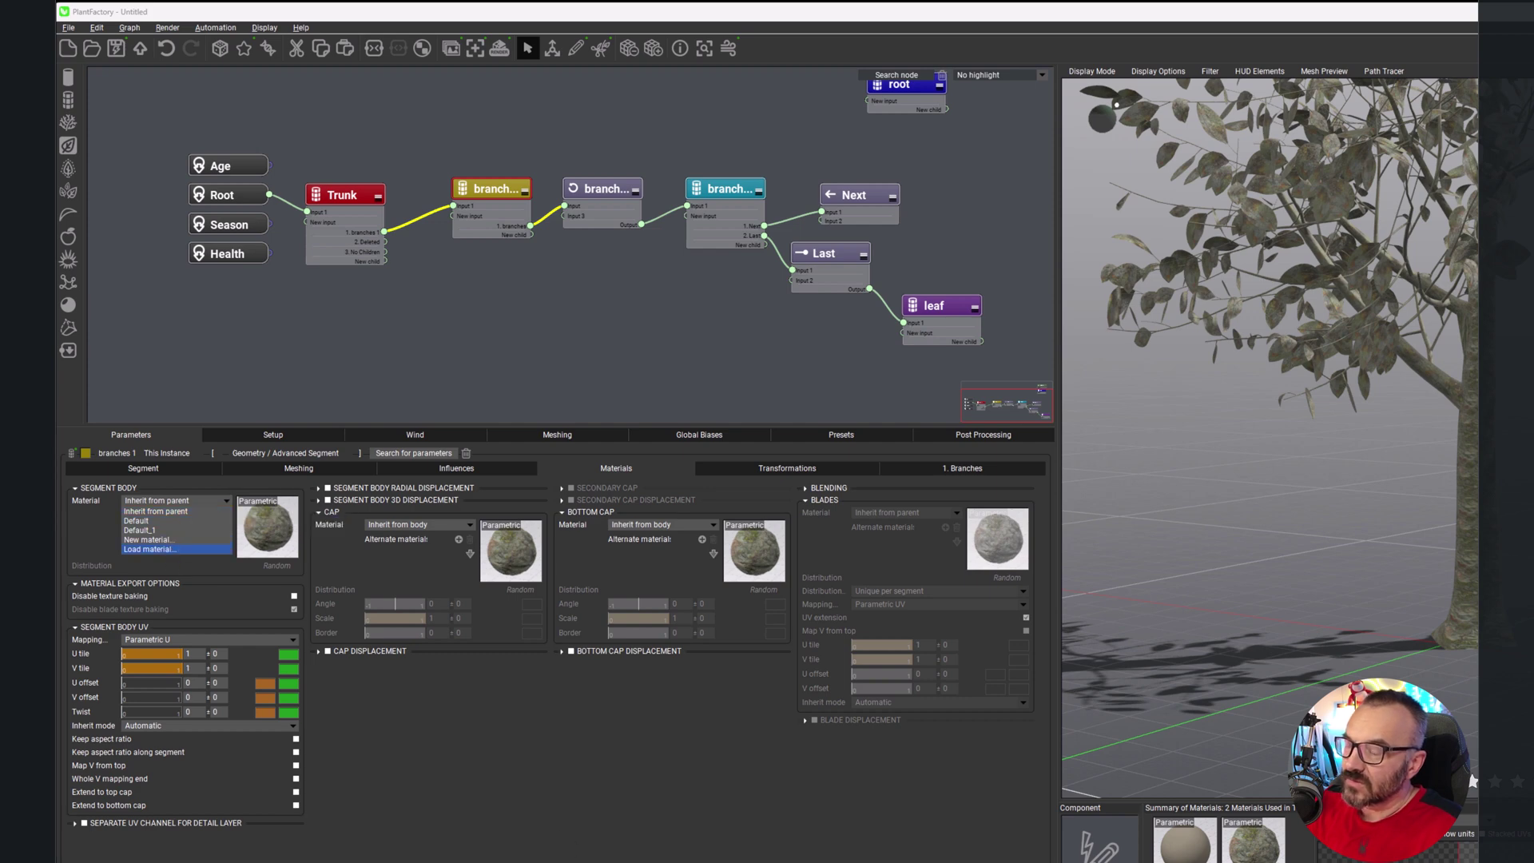
{"action": "left_click", "coordinate": [170, 548]}
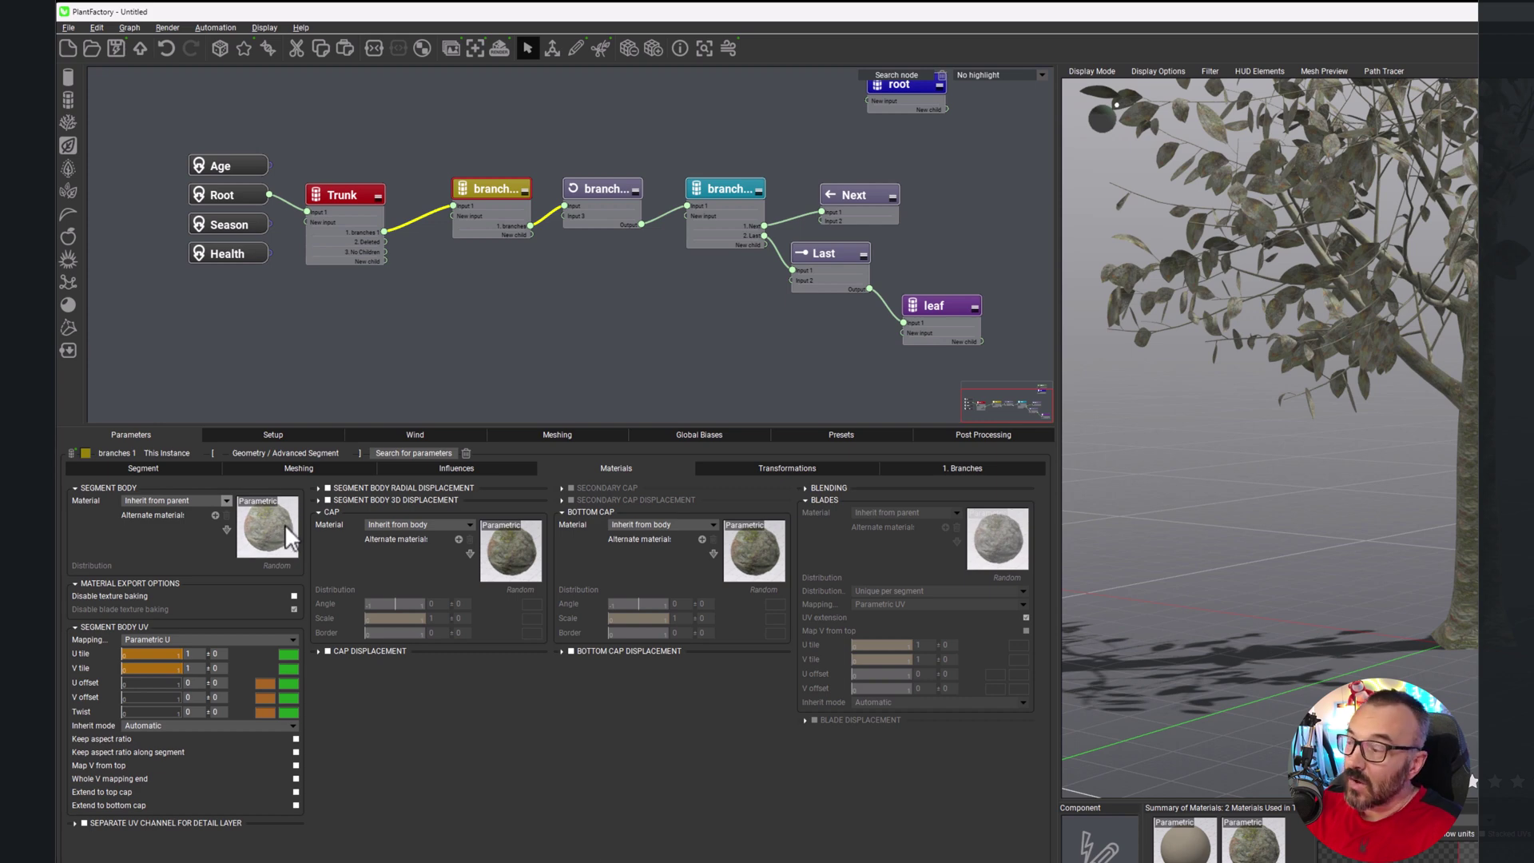
Step: Load bark11_base.png from the bark2 folder as the branch material's colour texture
{"action": "double_click", "coordinate": [260, 523]}
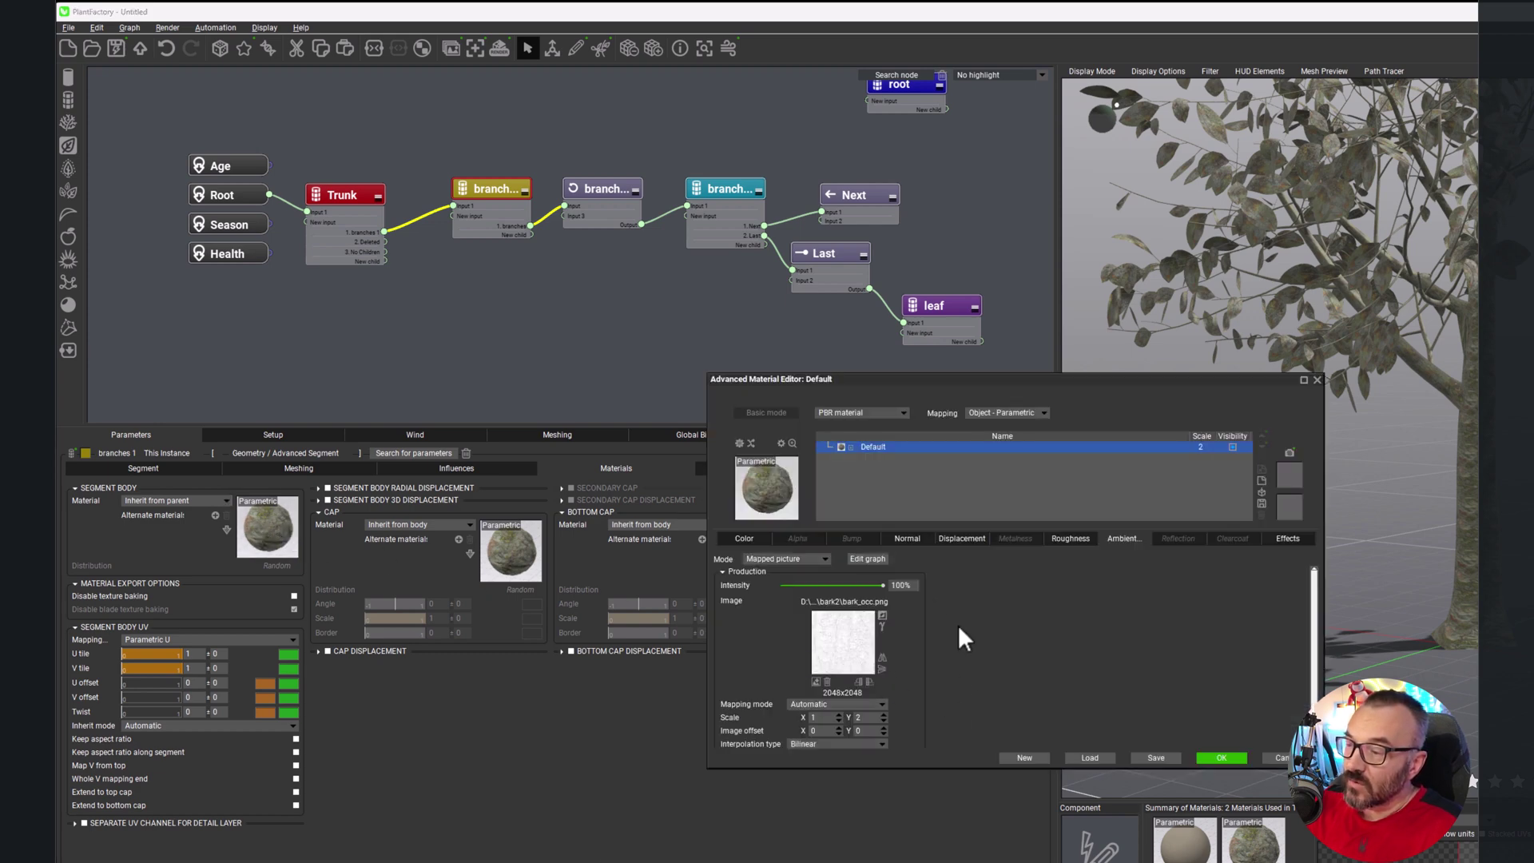
{"action": "left_click", "coordinate": [736, 540]}
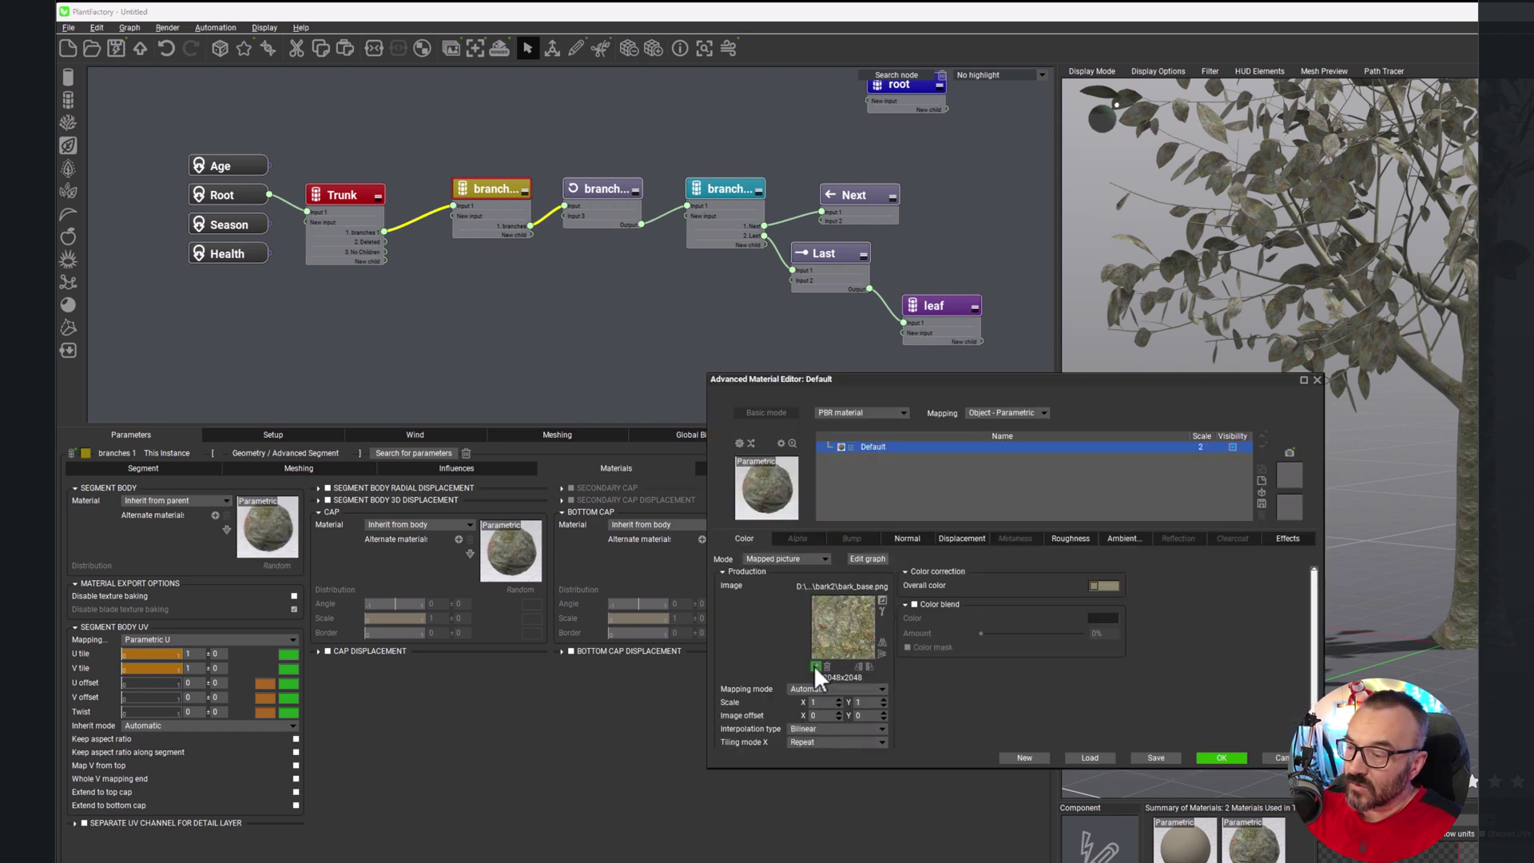
{"action": "left_click", "coordinate": [814, 665]}
{"action": "left_click", "coordinate": [1180, 391]}
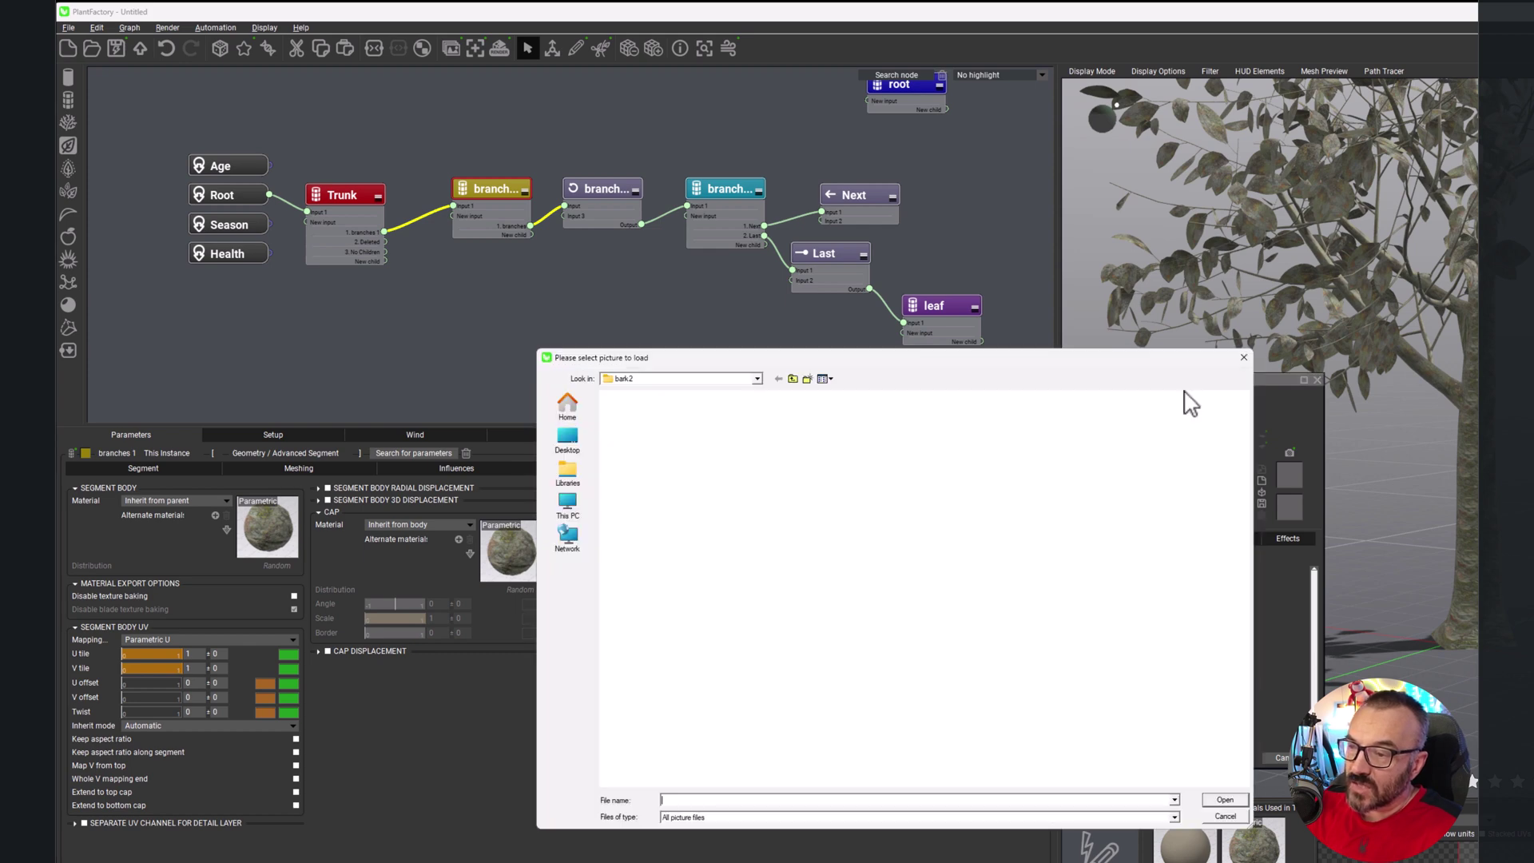
{"action": "scroll", "coordinate": [1141, 659], "scroll_direction": "up", "scroll_amount": 1}
{"action": "scroll", "coordinate": [1141, 659], "scroll_direction": "down", "scroll_amount": 5}
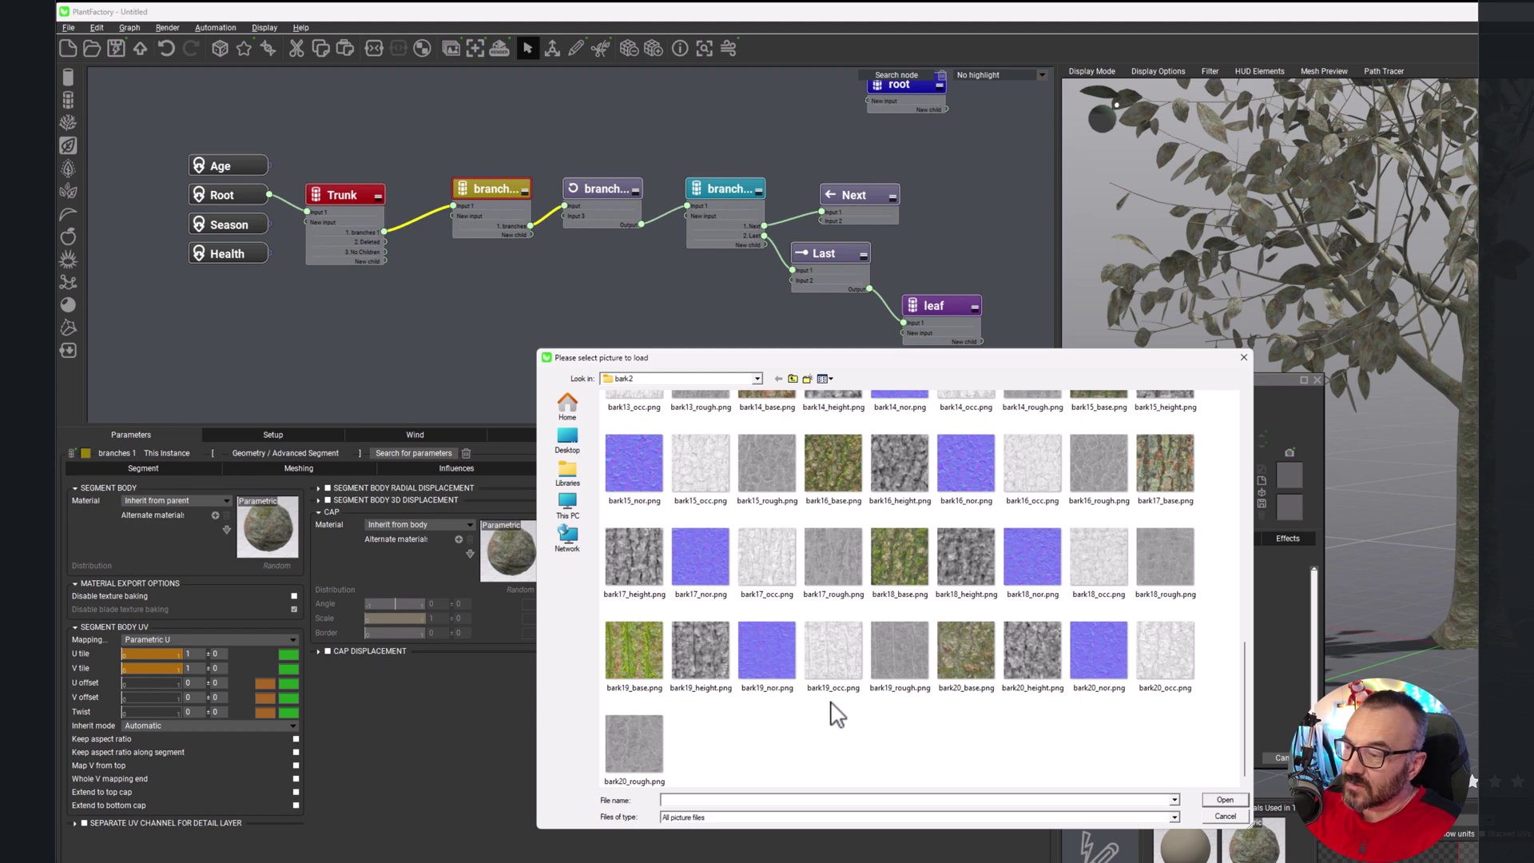
{"action": "scroll", "coordinate": [835, 713], "scroll_direction": "up", "scroll_amount": 3}
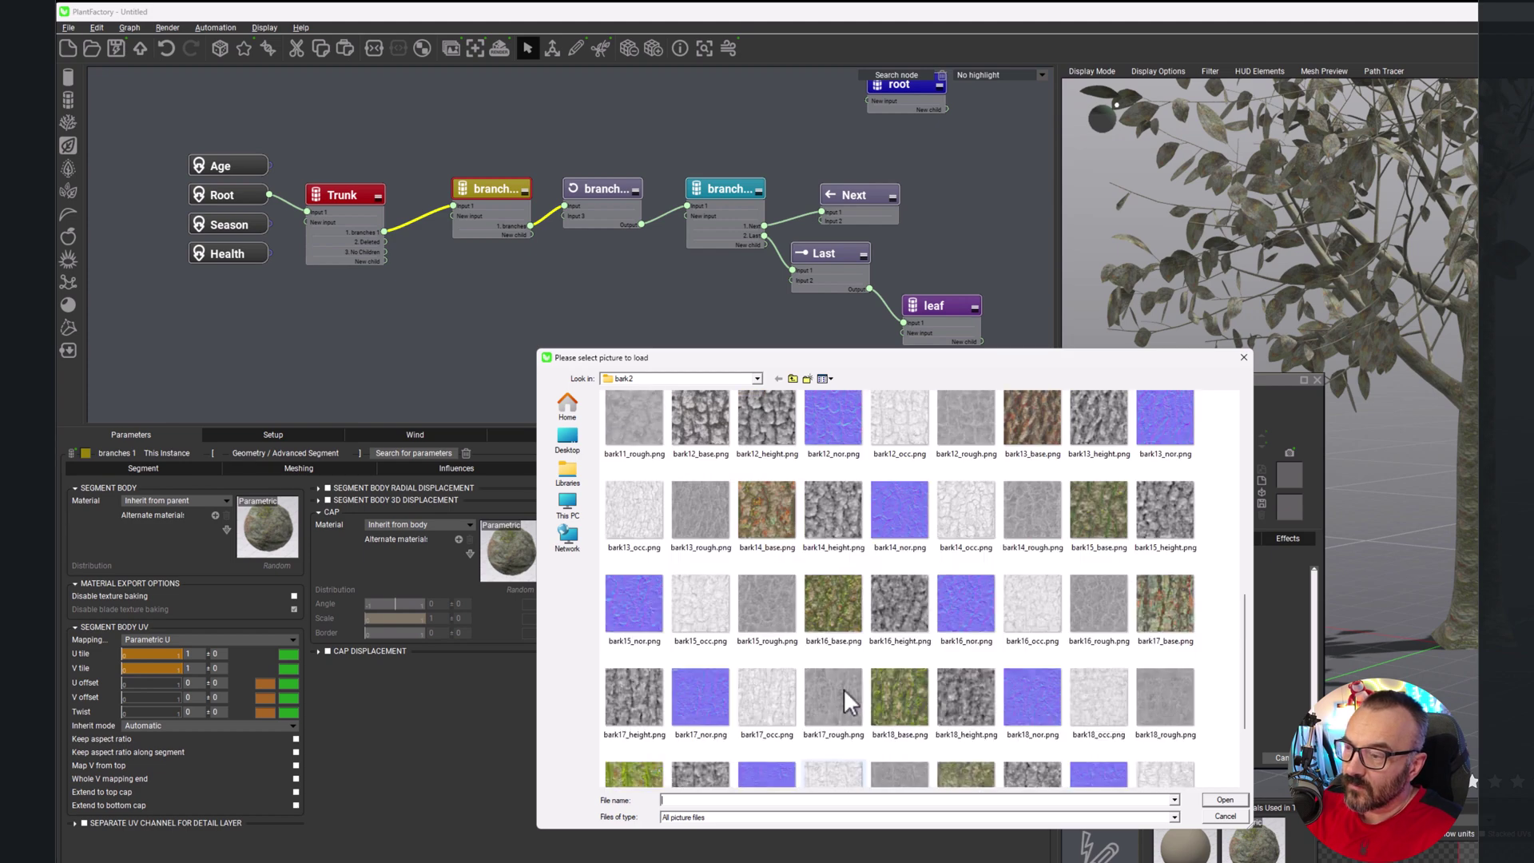
{"action": "scroll", "coordinate": [842, 688], "scroll_direction": "up", "scroll_amount": 3}
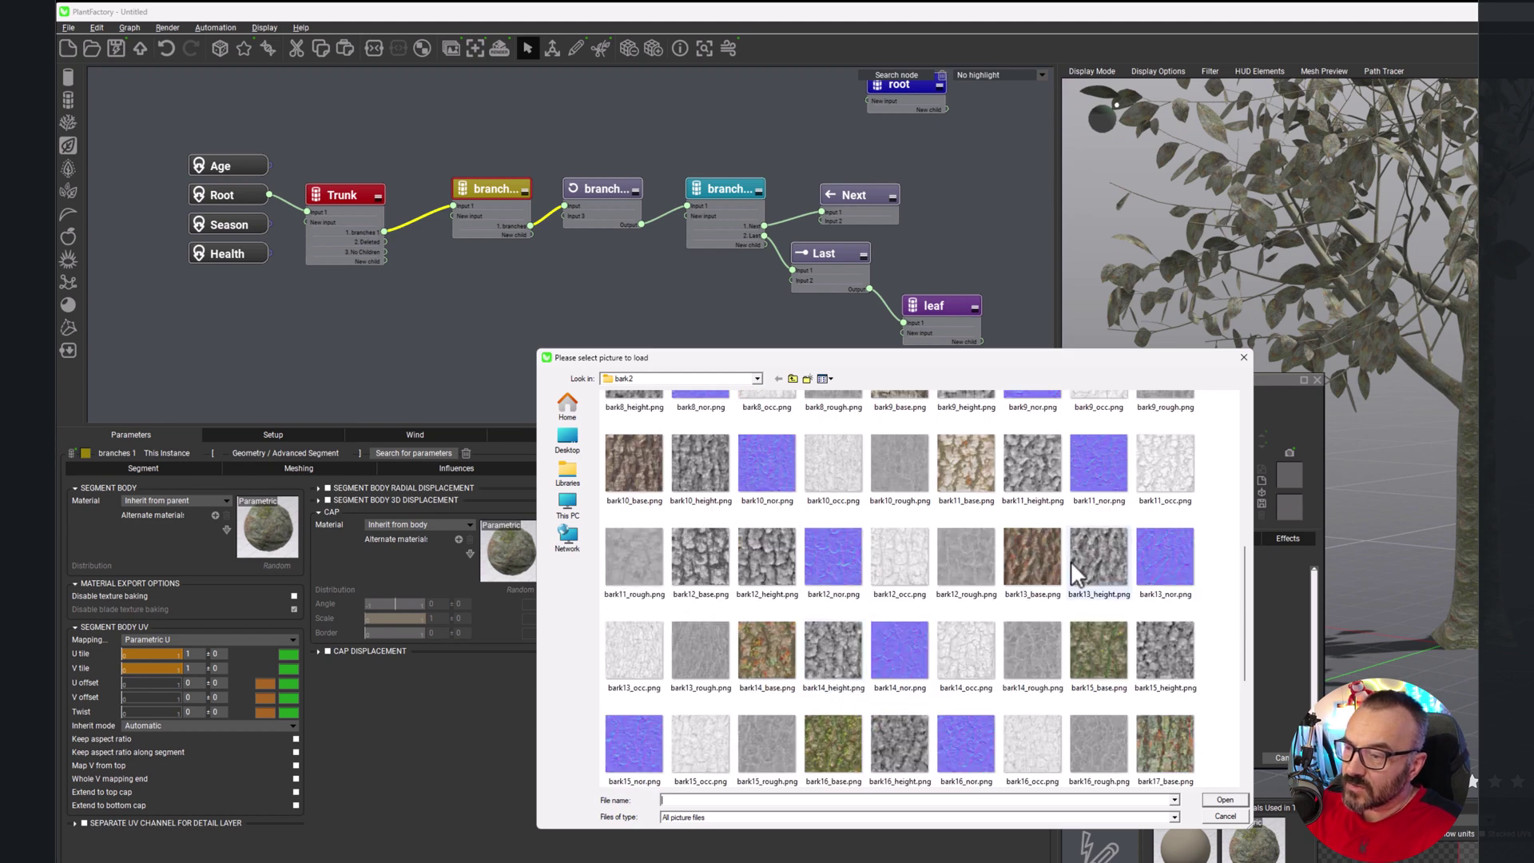
{"action": "left_click", "coordinate": [988, 472]}
{"action": "left_click", "coordinate": [1225, 799]}
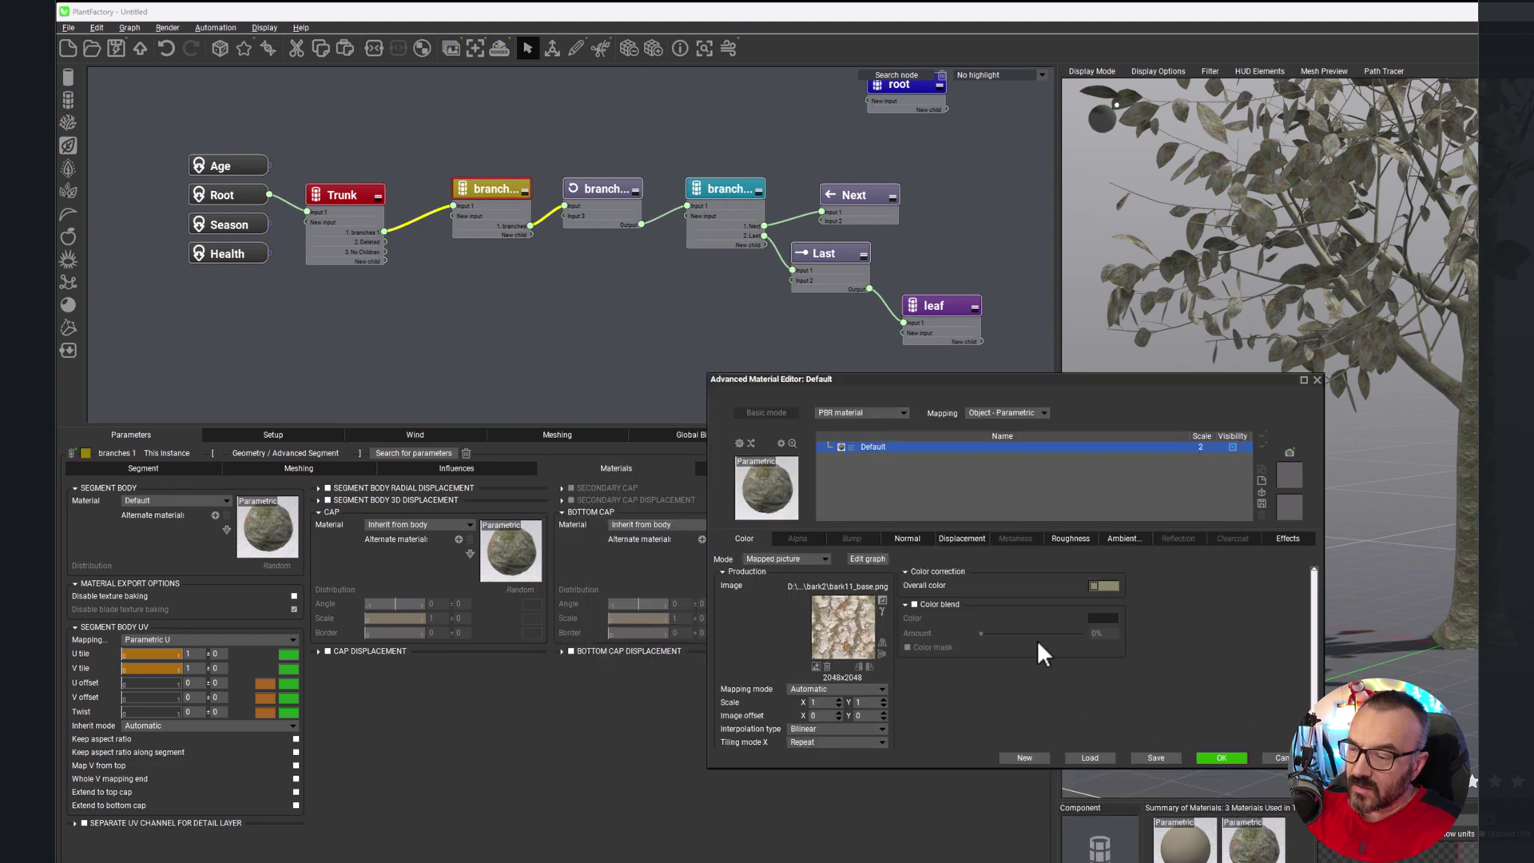
Step: Load bark11_nor.png as the branch bark material's normal map at 100% intensity
{"action": "left_click", "coordinate": [901, 538]}
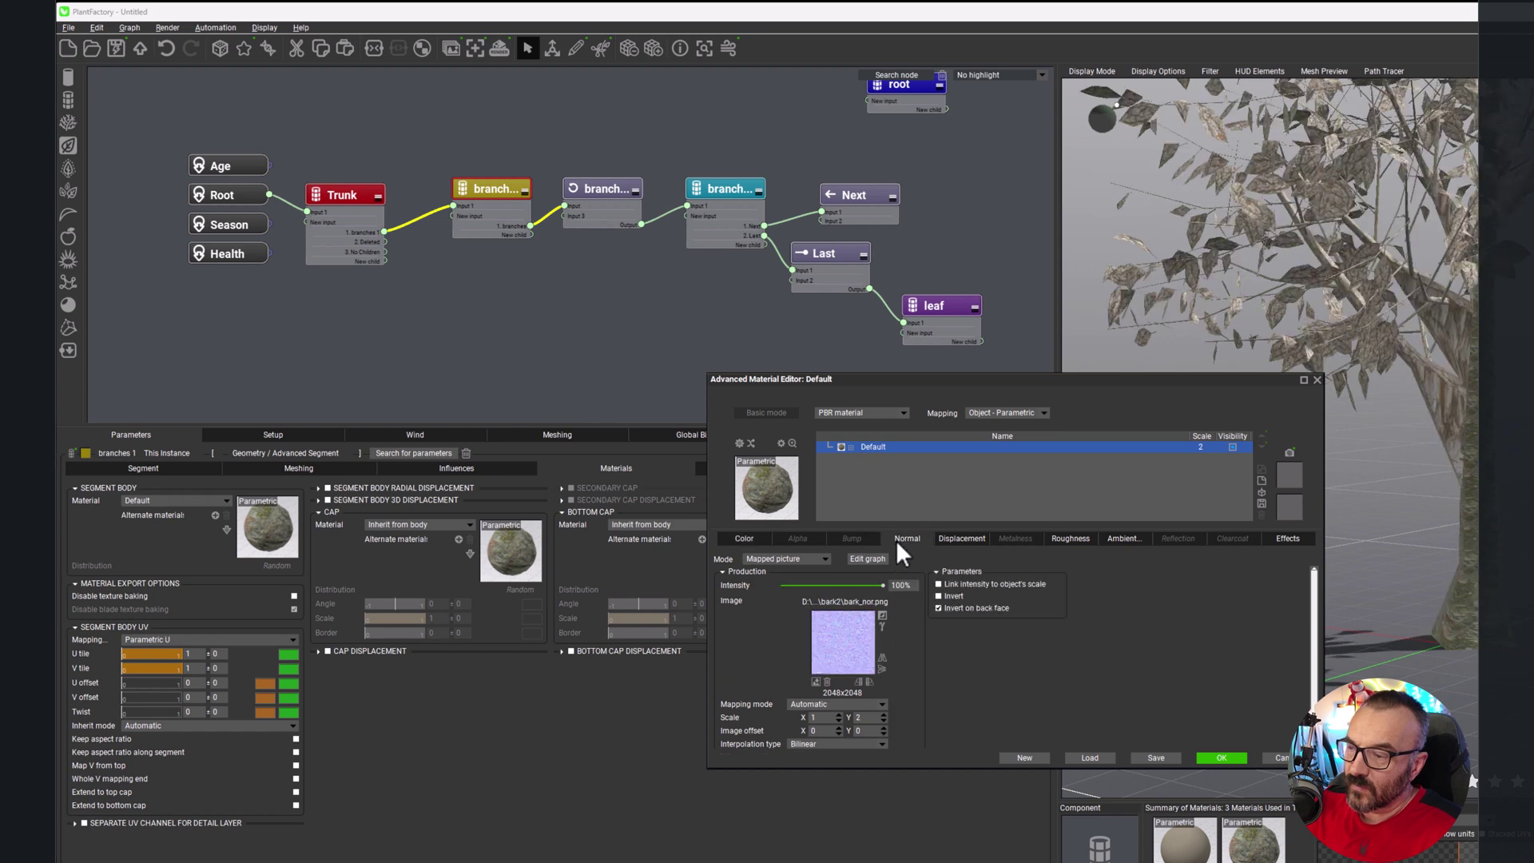
{"action": "left_click", "coordinate": [827, 680]}
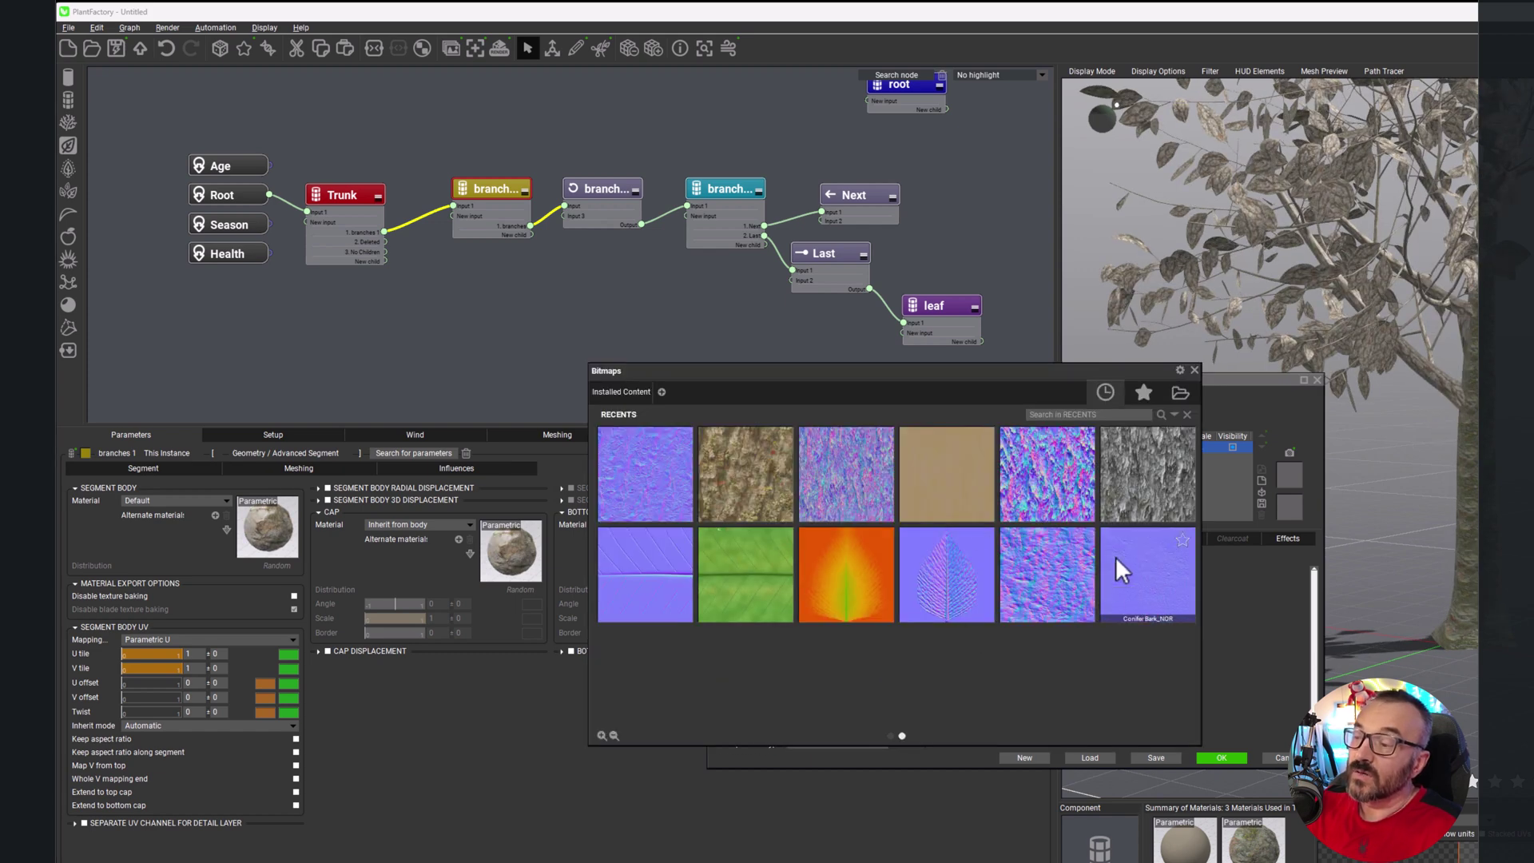
{"action": "left_click", "coordinate": [1177, 394]}
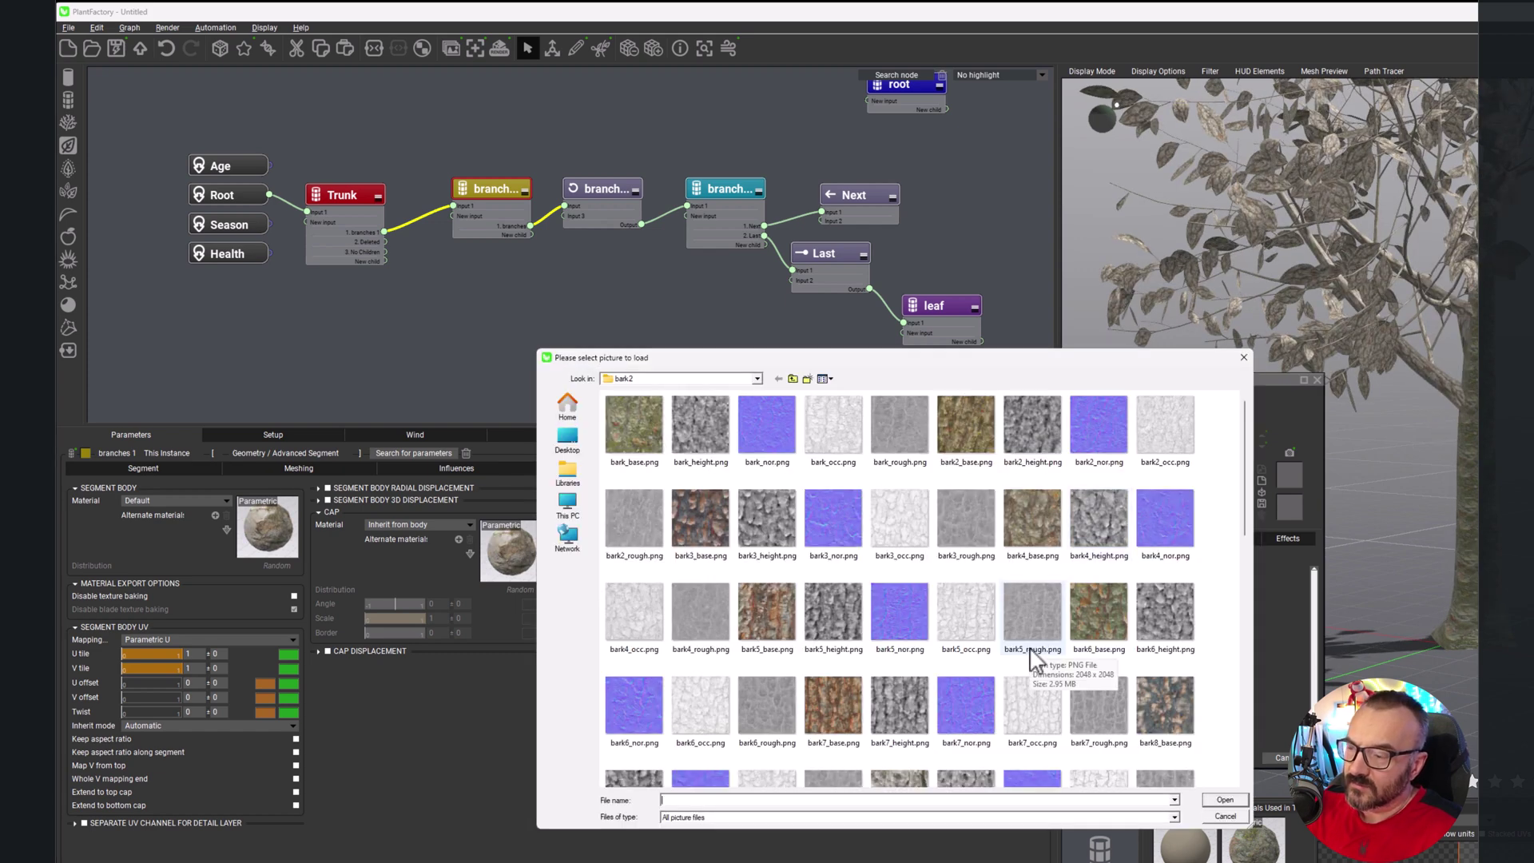
{"action": "scroll", "coordinate": [1031, 647], "scroll_direction": "down", "scroll_amount": 5}
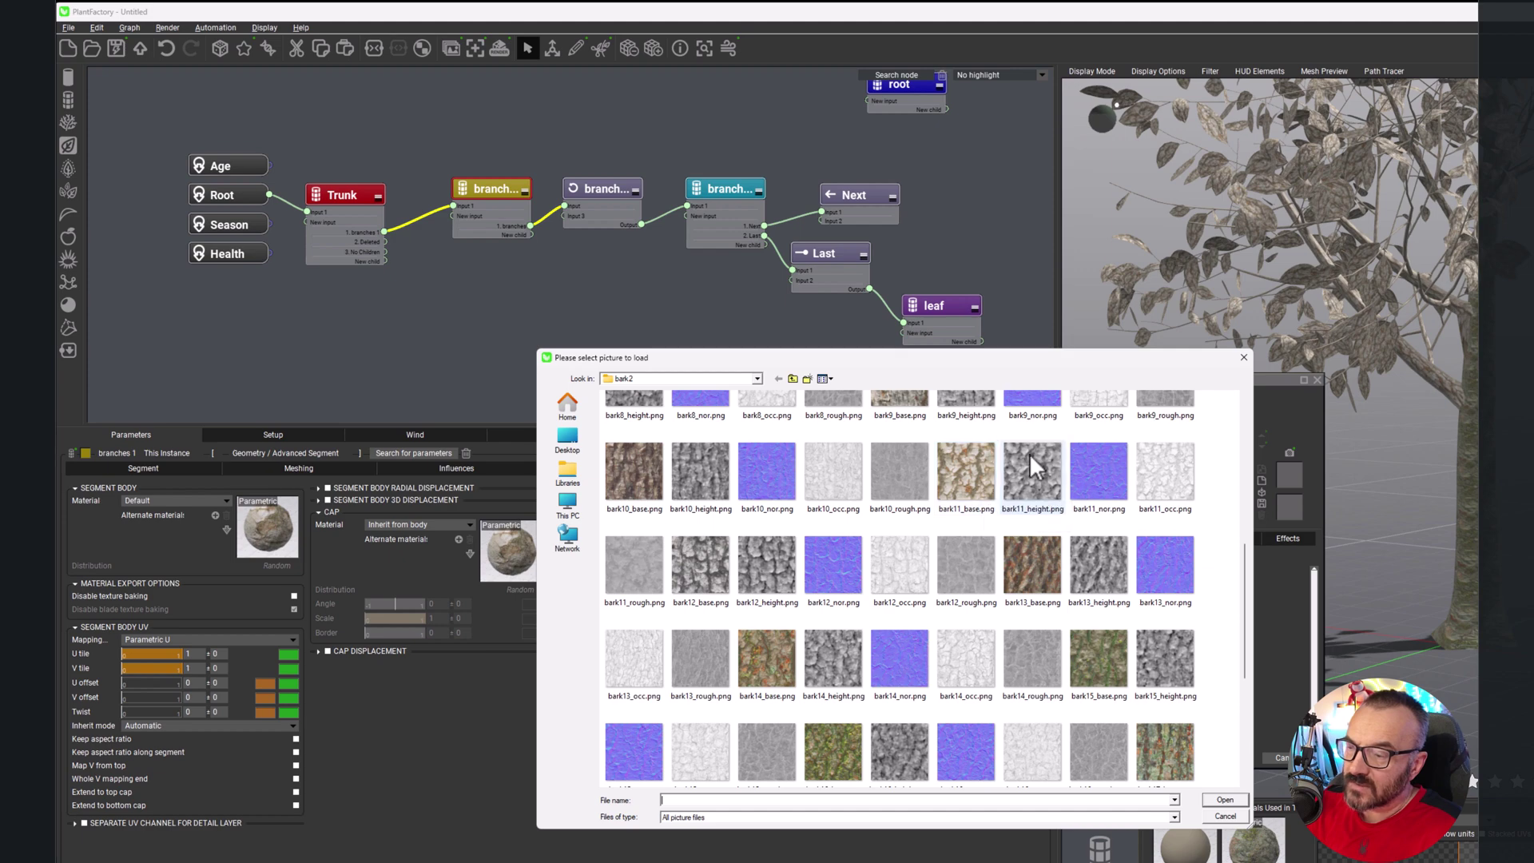
{"action": "left_click", "coordinate": [1037, 480]}
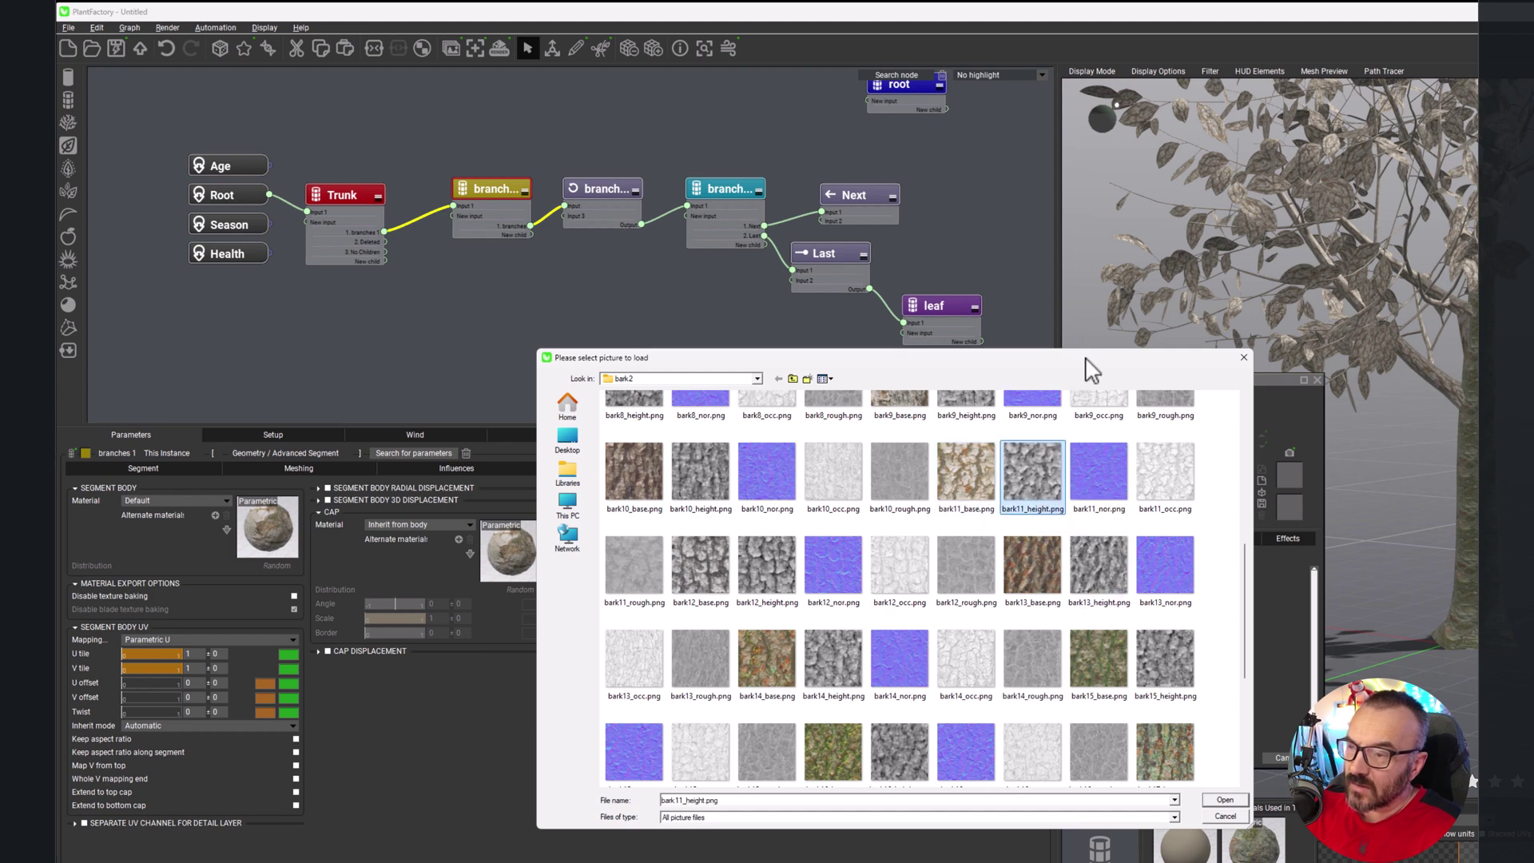
{"action": "left_click_drag", "start_coordinate": [1084, 359], "coordinate": [1101, 644]}
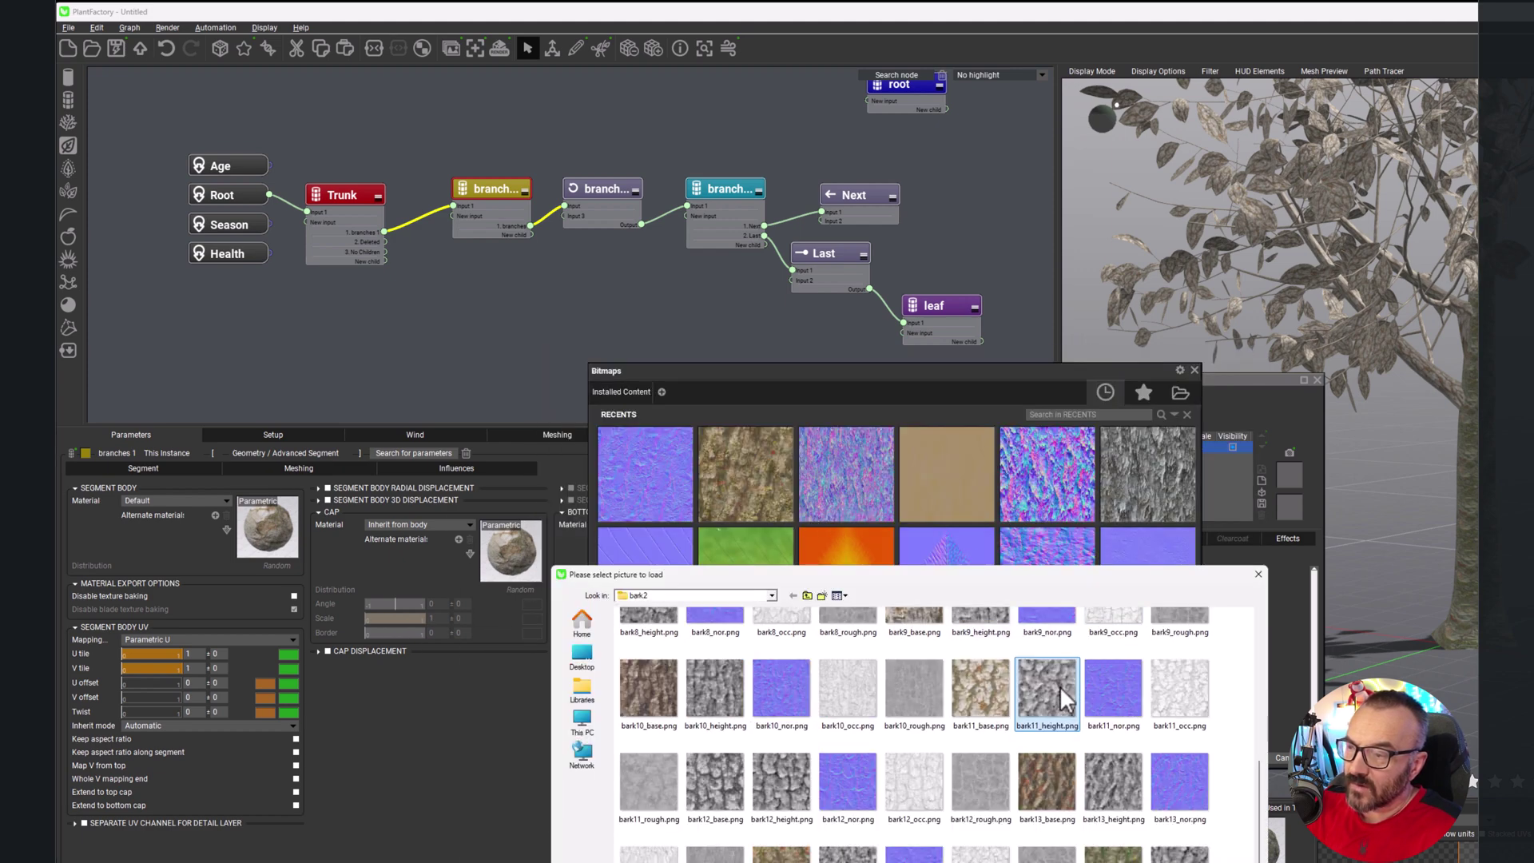
{"action": "left_click", "coordinate": [1110, 694]}
{"action": "double_click", "coordinate": [1112, 688]}
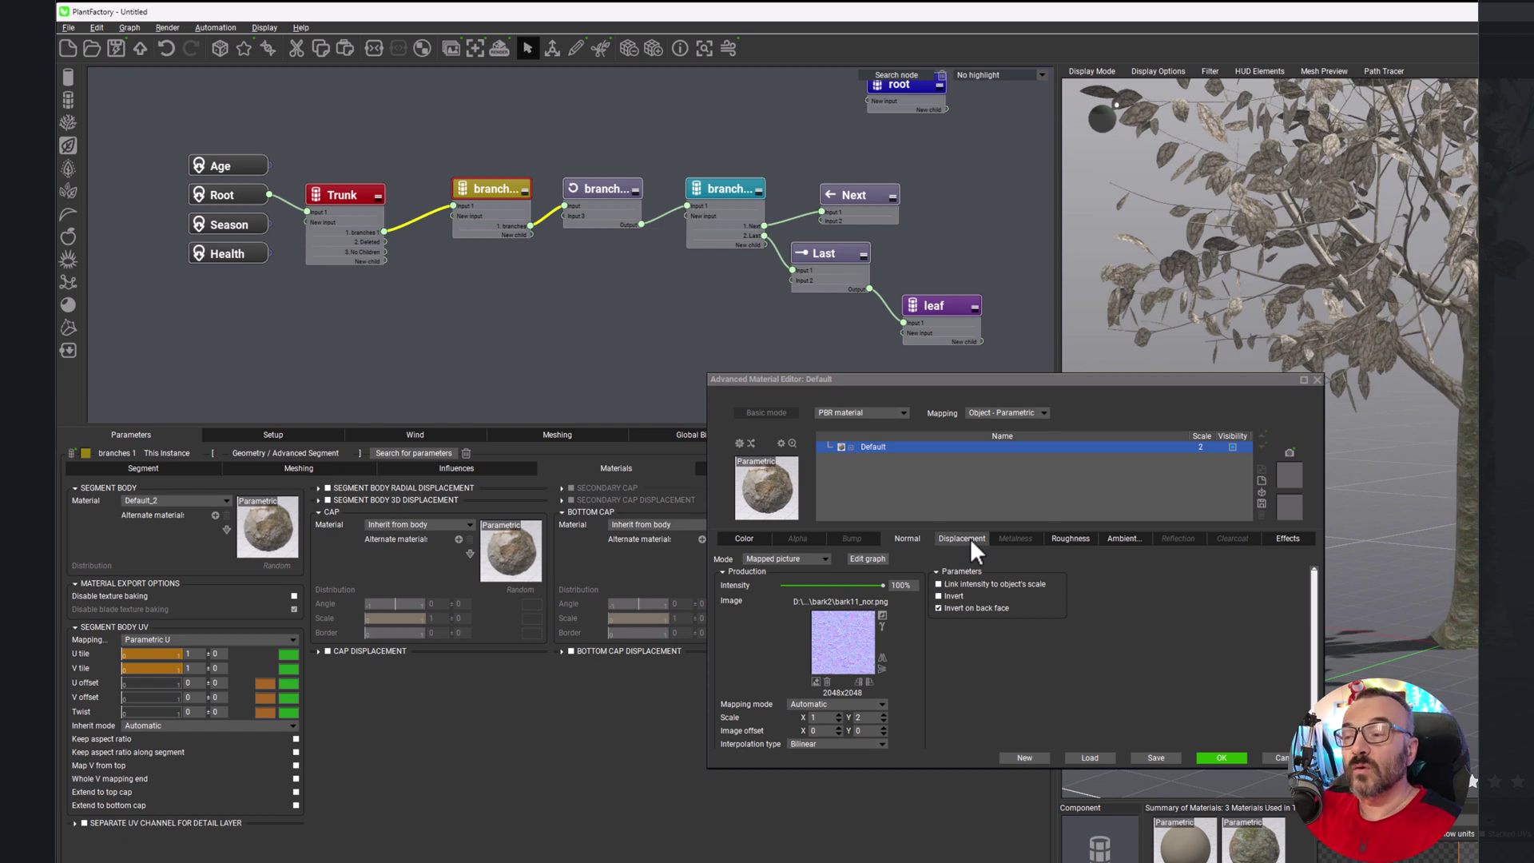
Step: Load bark11_height.png as the branch material's displacement map
{"action": "left_click", "coordinate": [968, 538]}
{"action": "left_click", "coordinate": [818, 664]}
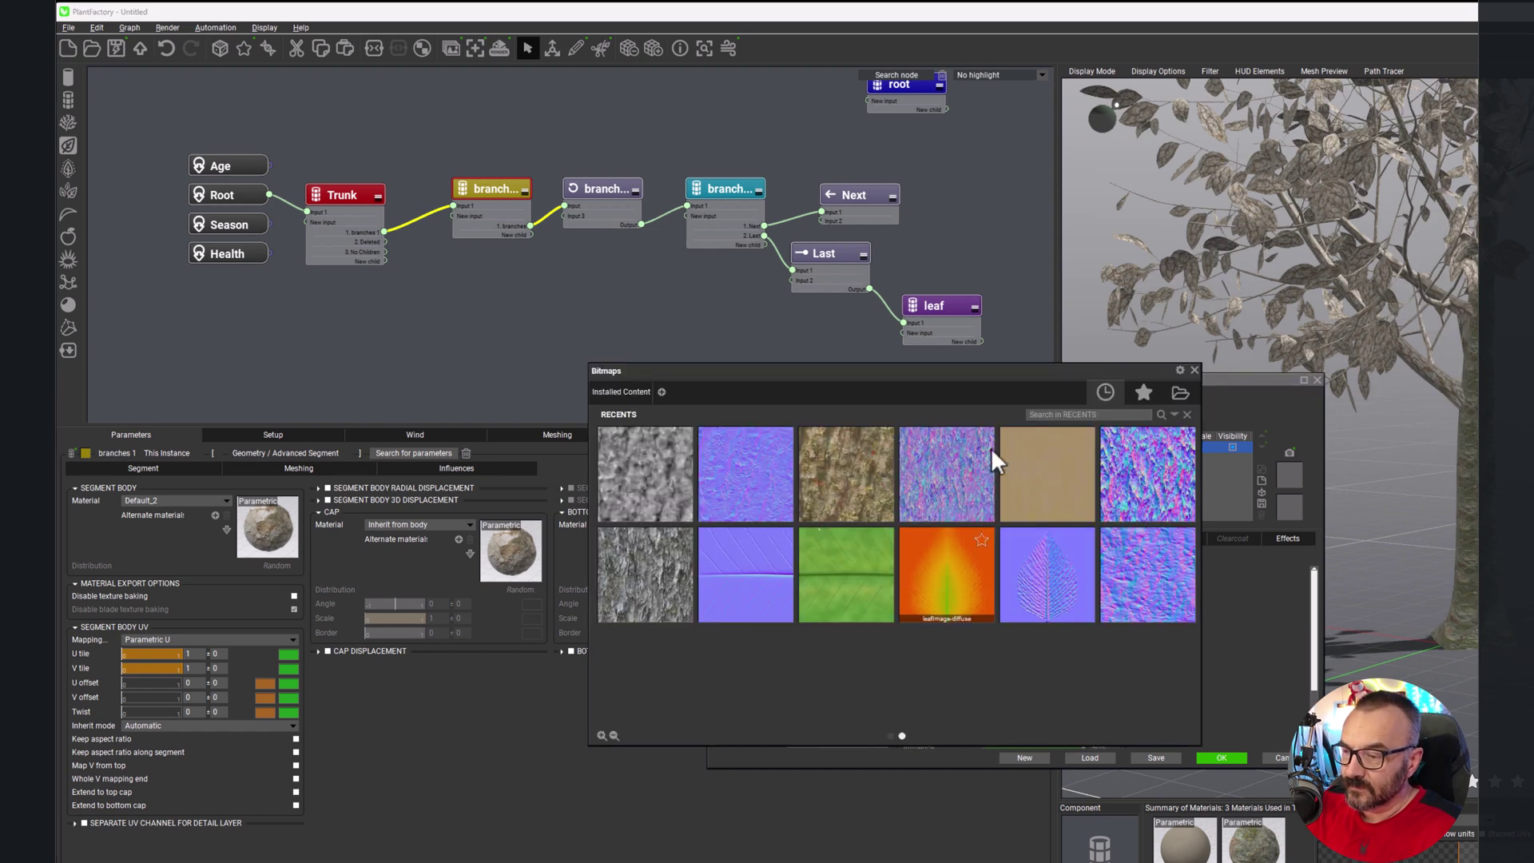
{"action": "left_click", "coordinate": [1180, 392]}
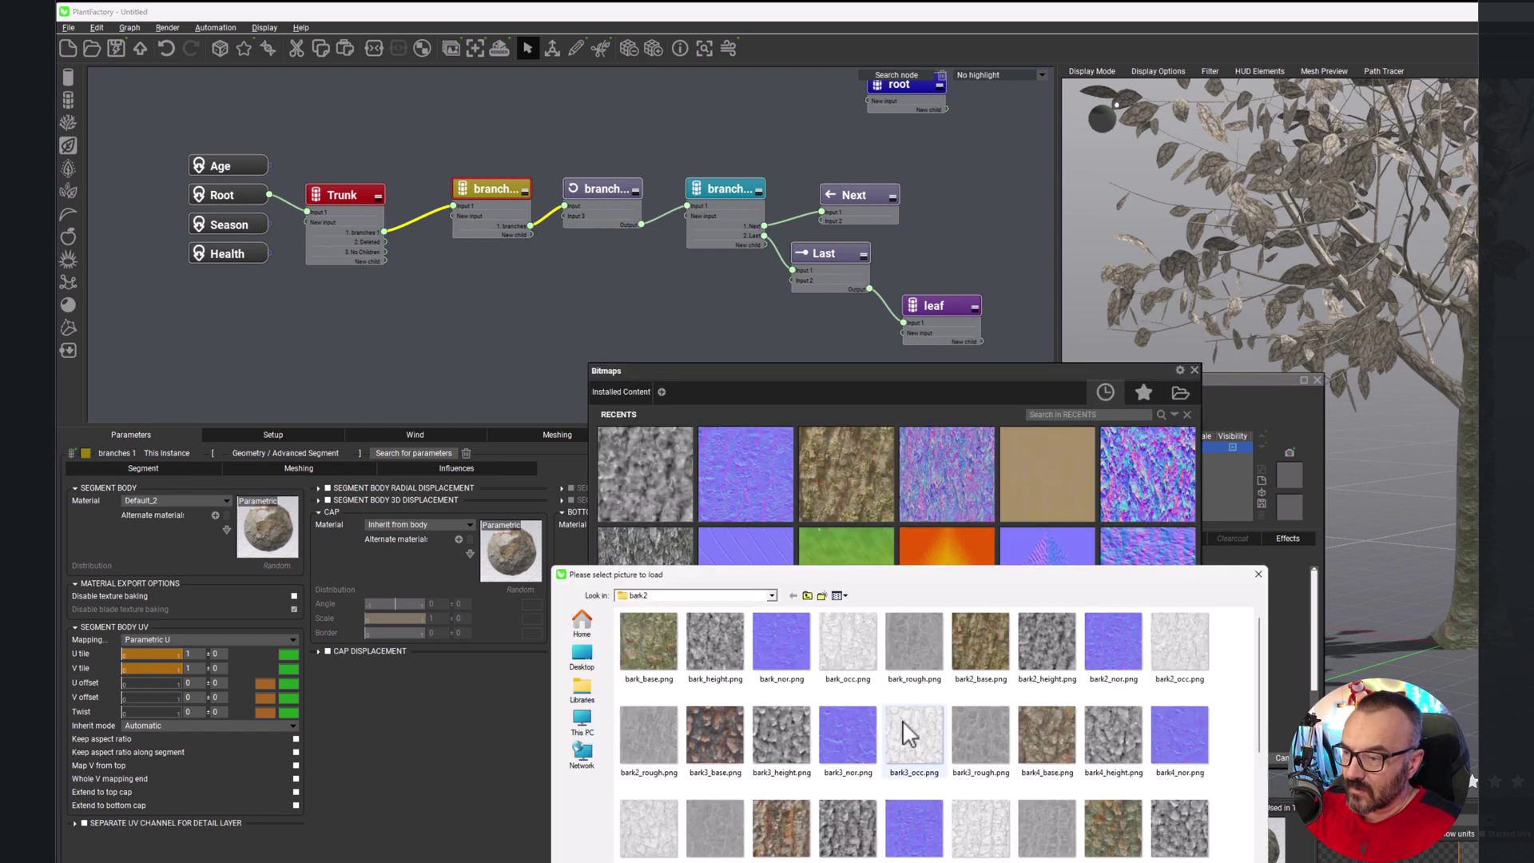
{"action": "scroll", "coordinate": [949, 816], "scroll_direction": "down", "scroll_amount": 3}
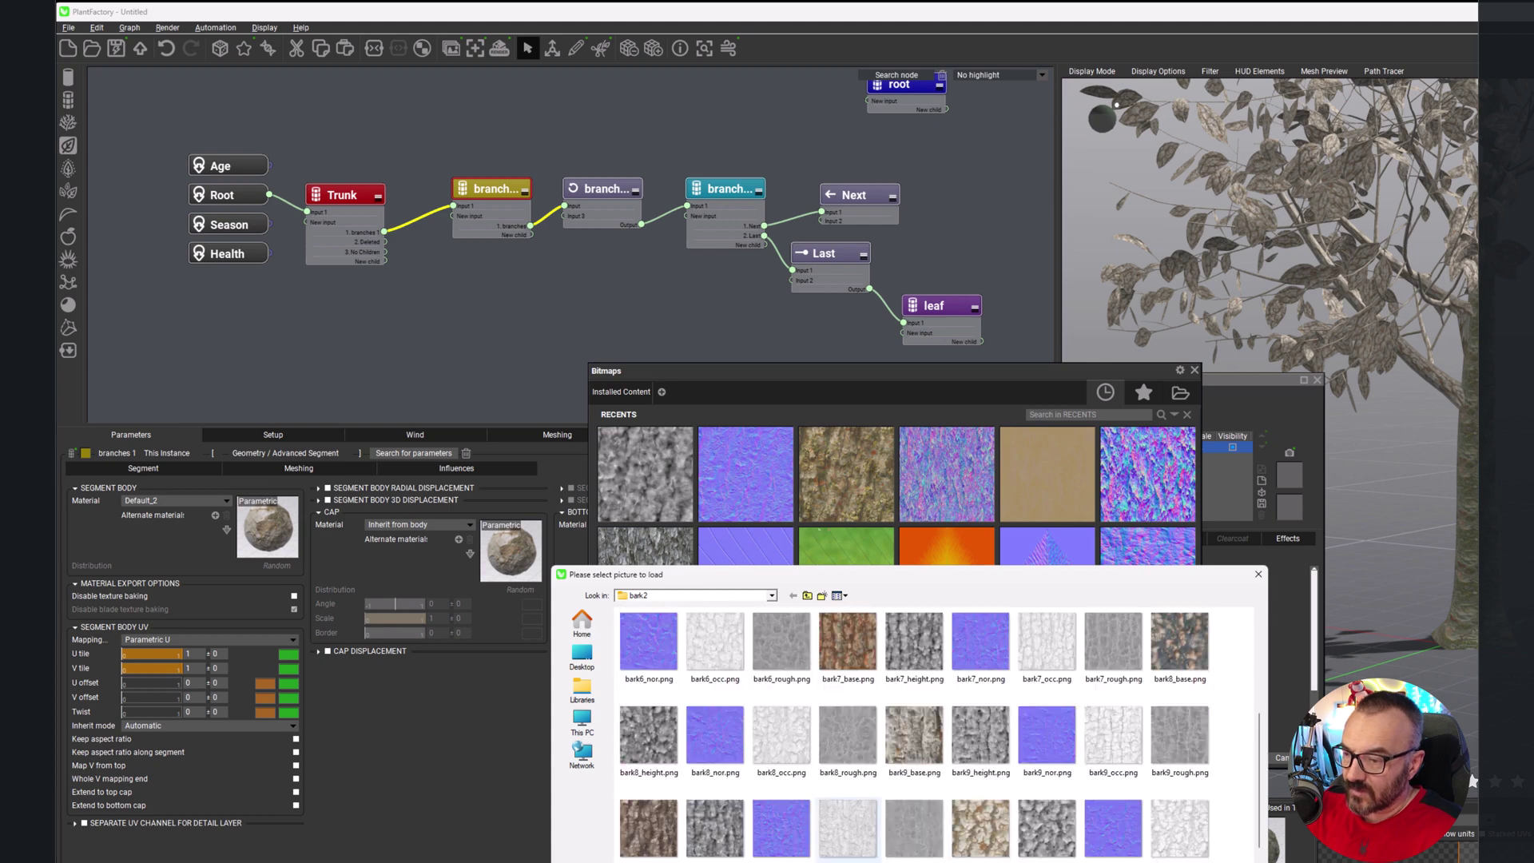
{"action": "double_click", "coordinate": [1046, 826]}
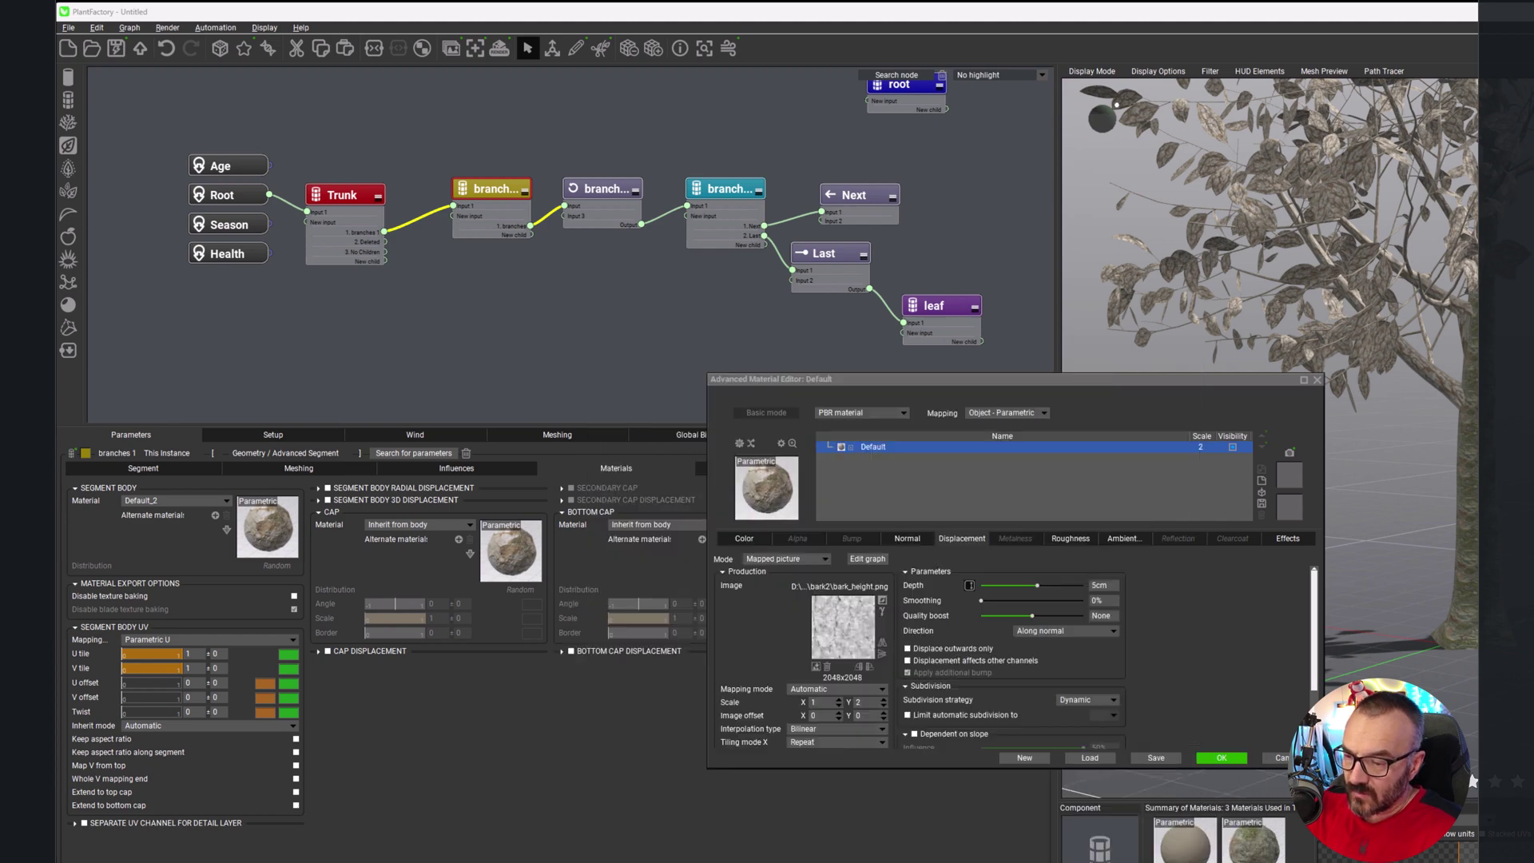
Step: Load bark11_rough.png as the branch material's roughness map
{"action": "left_click", "coordinate": [1070, 540]}
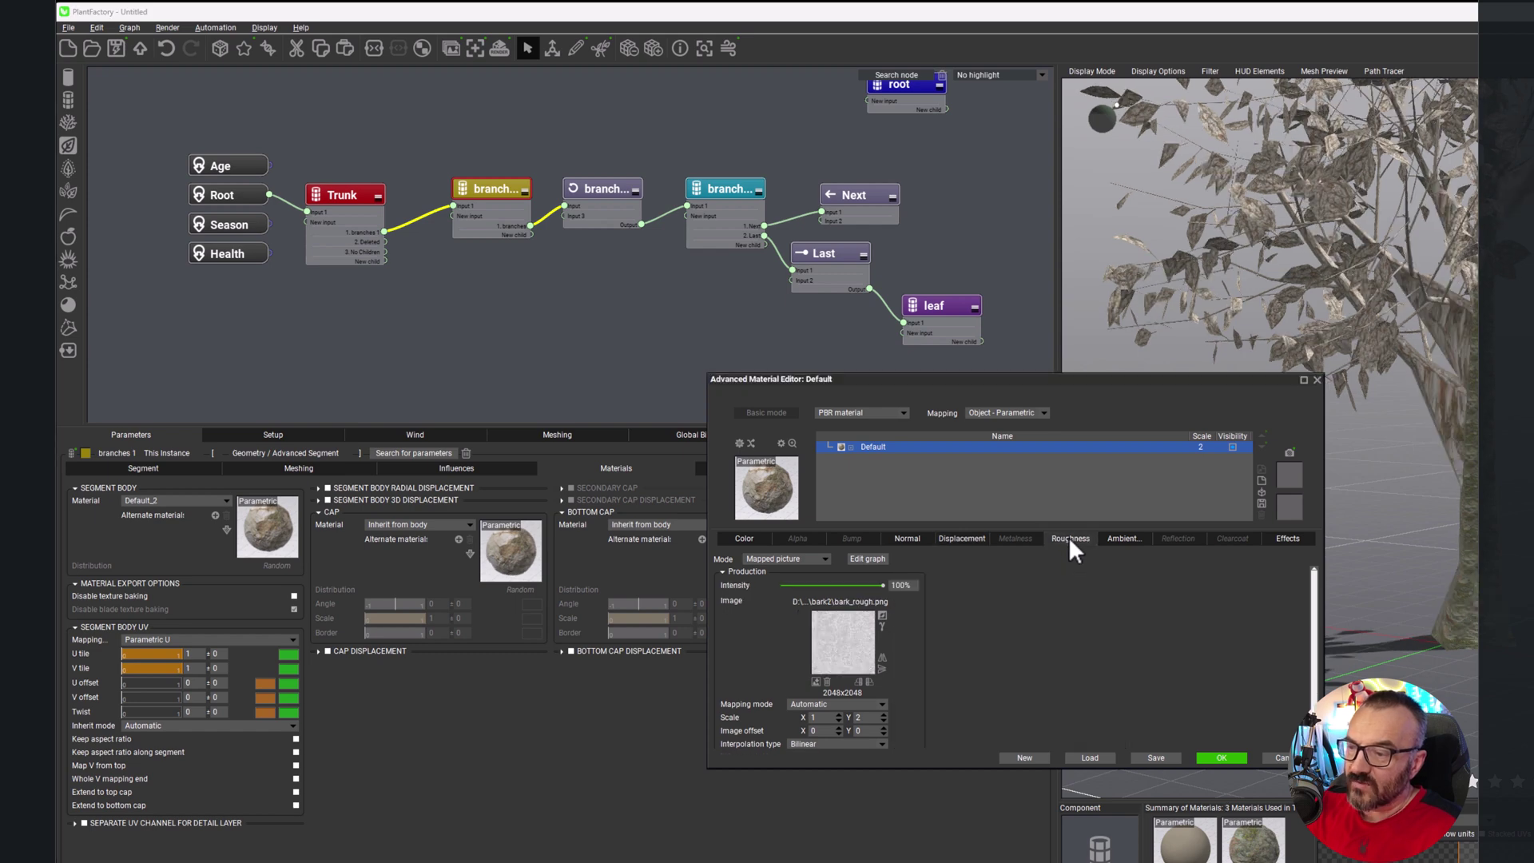
{"action": "left_click", "coordinate": [817, 680]}
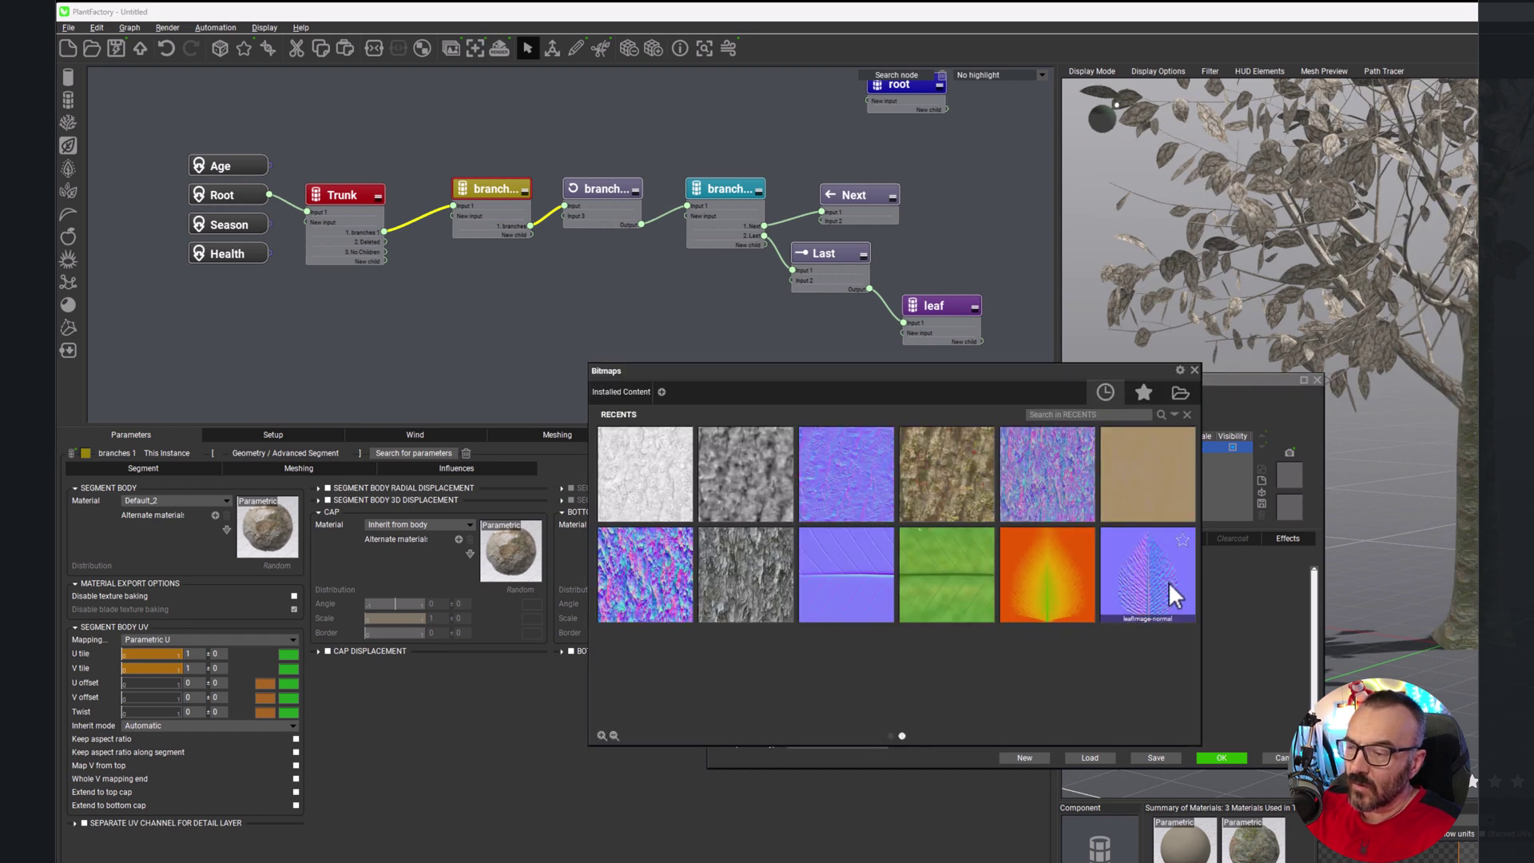
{"action": "left_click", "coordinate": [1177, 391]}
{"action": "scroll", "coordinate": [1085, 721], "scroll_direction": "down", "scroll_amount": 5}
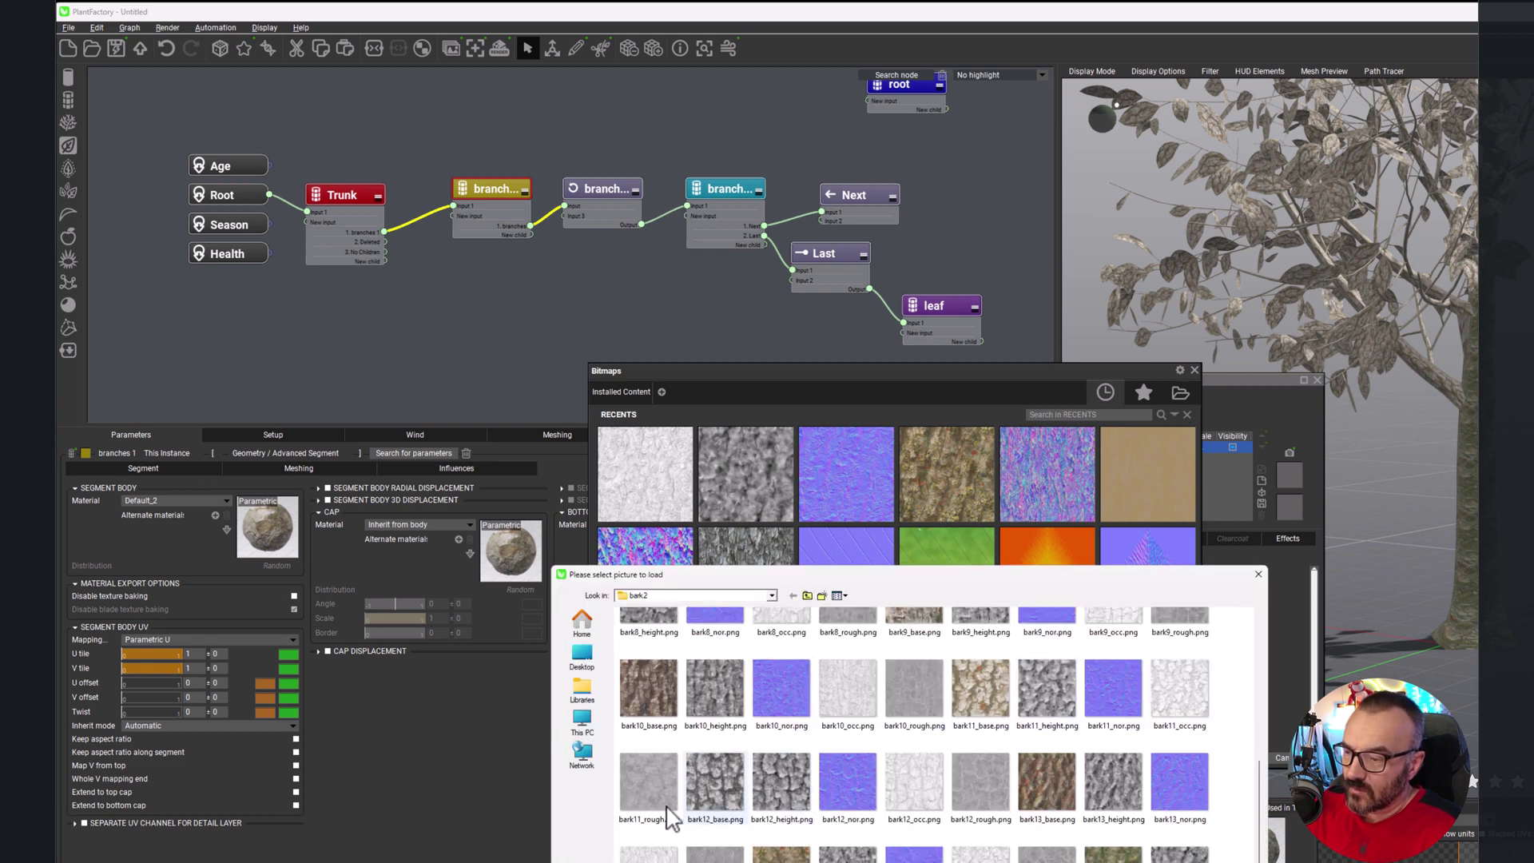
{"action": "left_click", "coordinate": [649, 782]}
{"action": "double_click", "coordinate": [649, 783]}
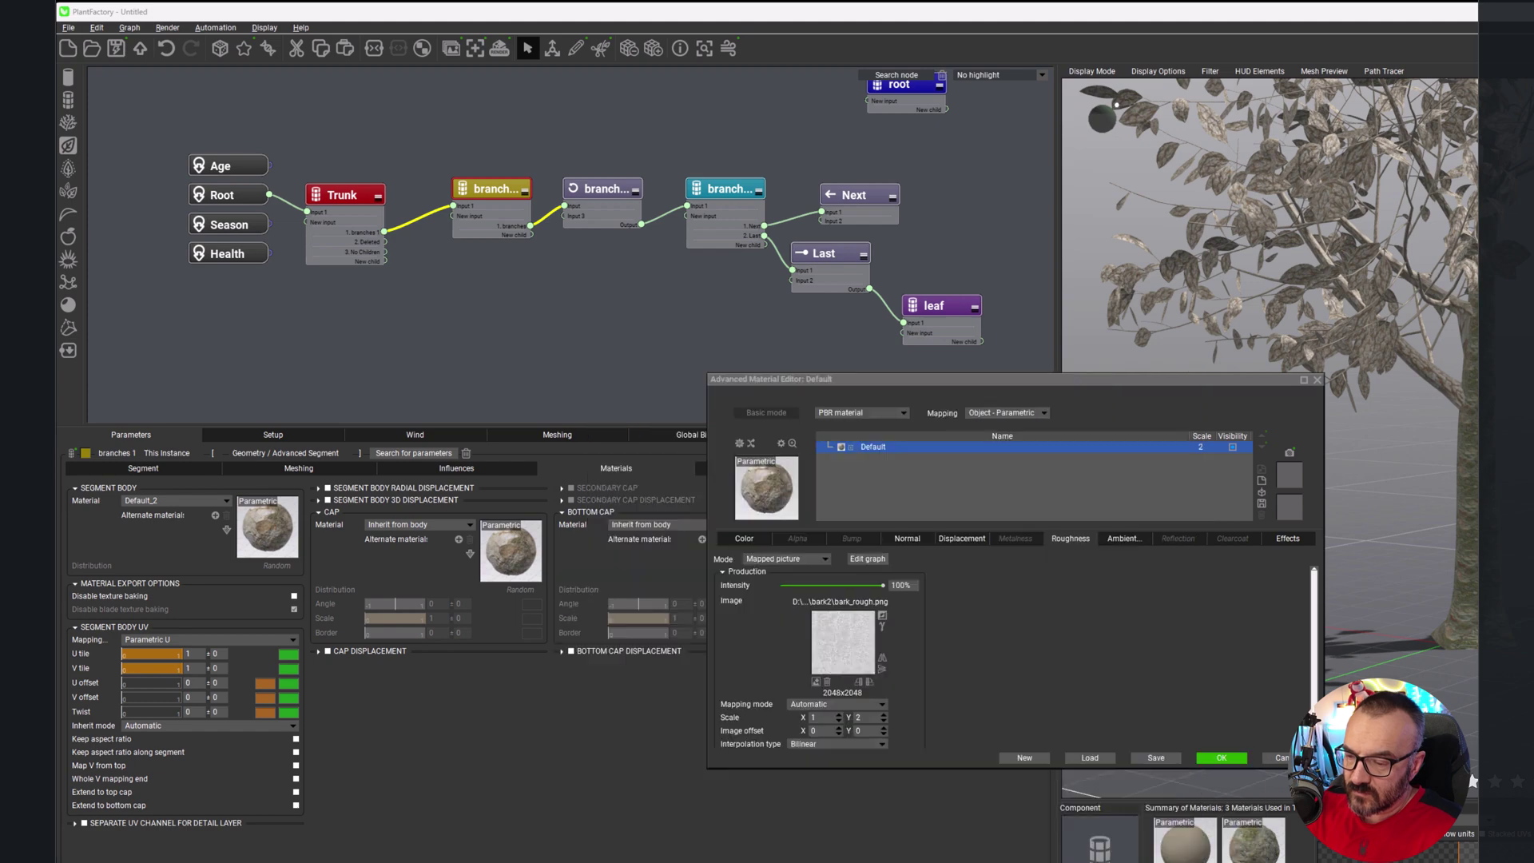
Step: Load bark11_occ.png as the ambient occlusion map and accept the branch material
{"action": "left_click", "coordinate": [1131, 538]}
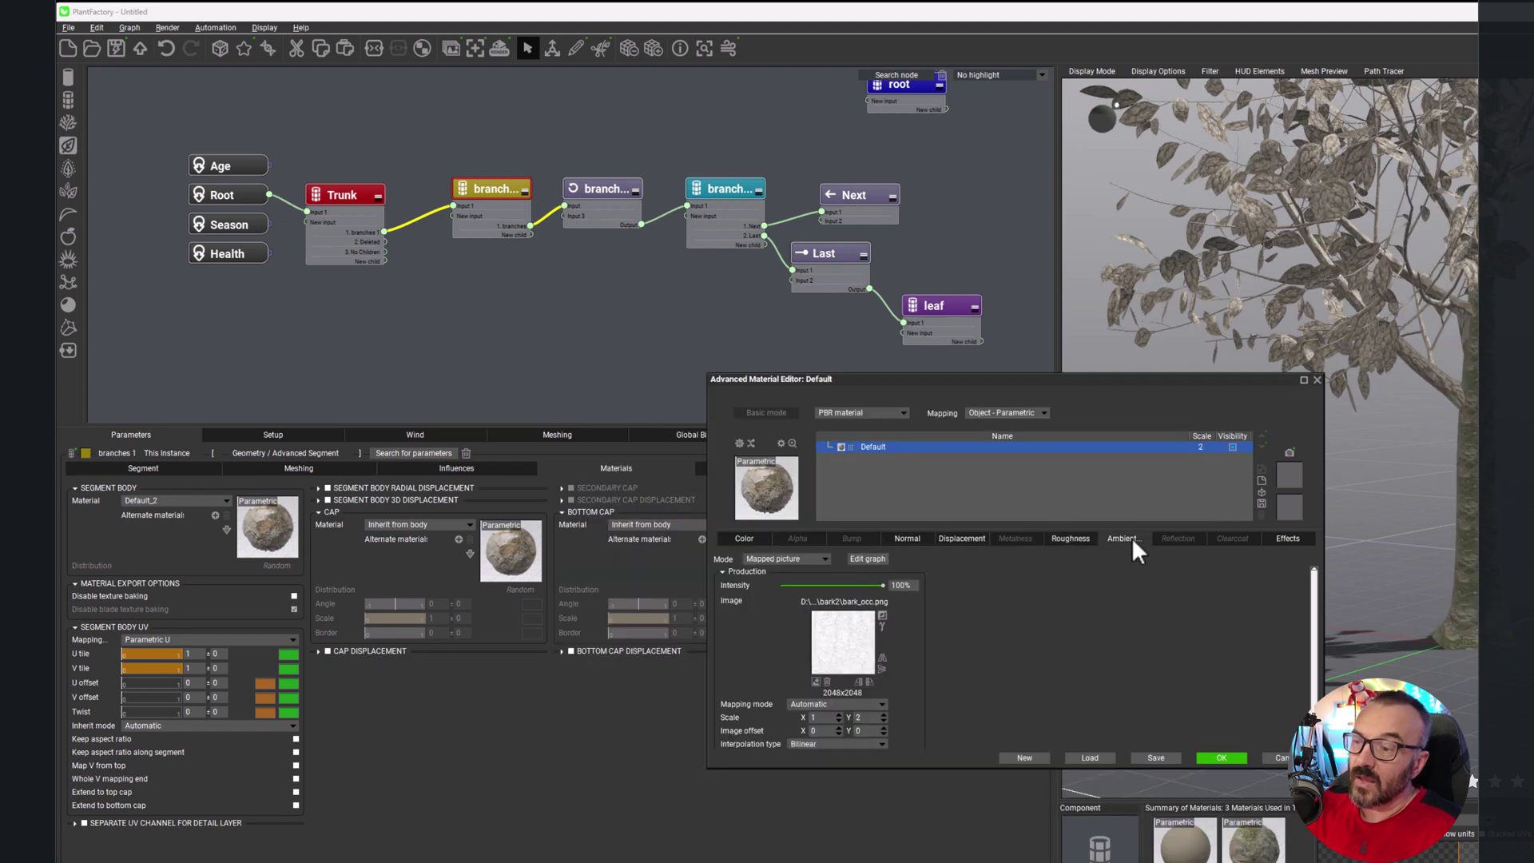
{"action": "left_click", "coordinate": [812, 681]}
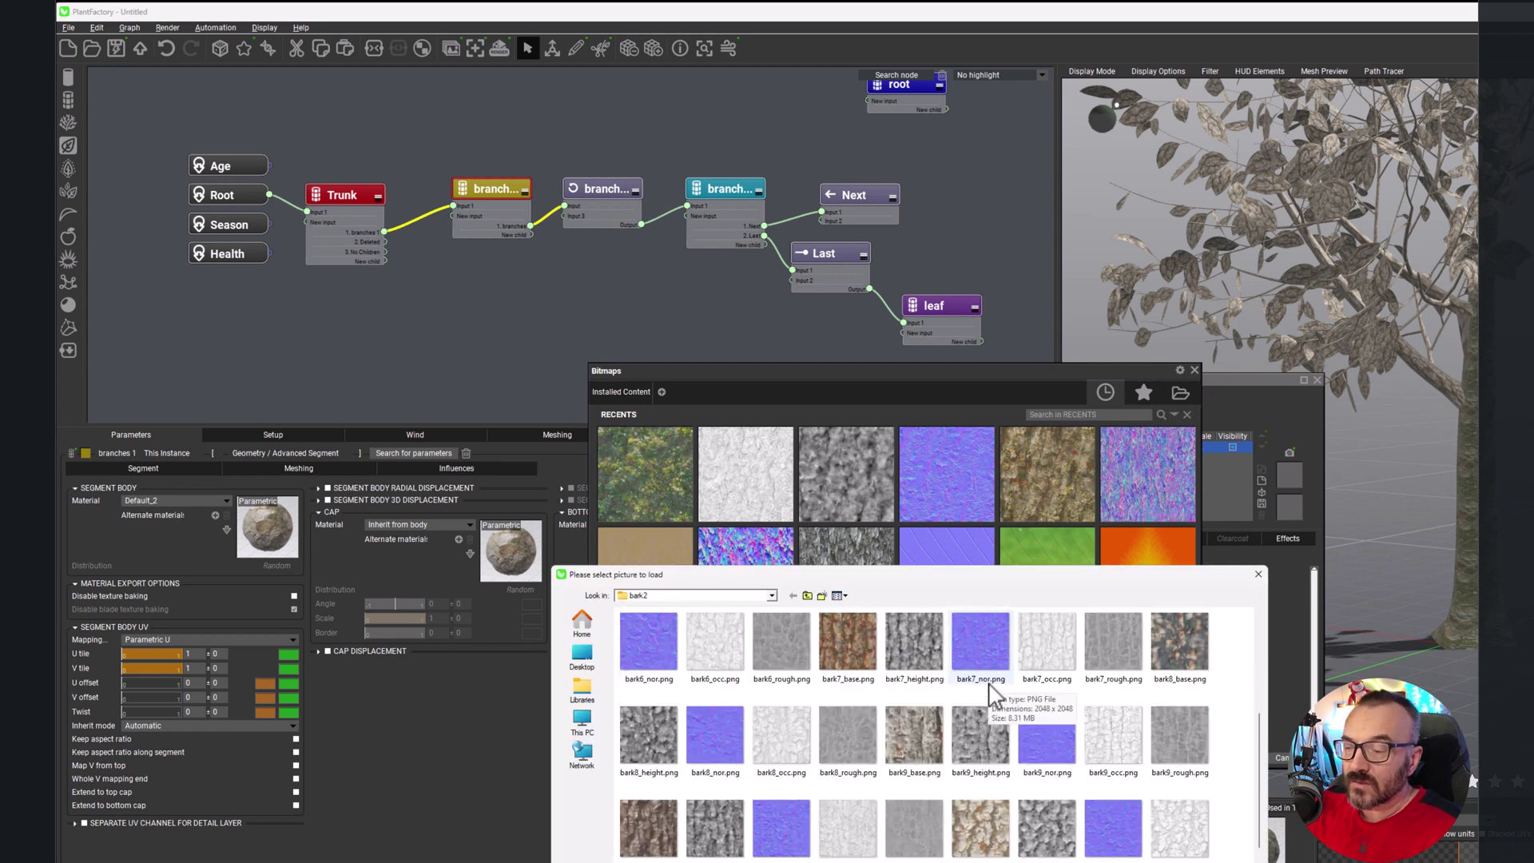
{"action": "double_click", "coordinate": [1179, 831]}
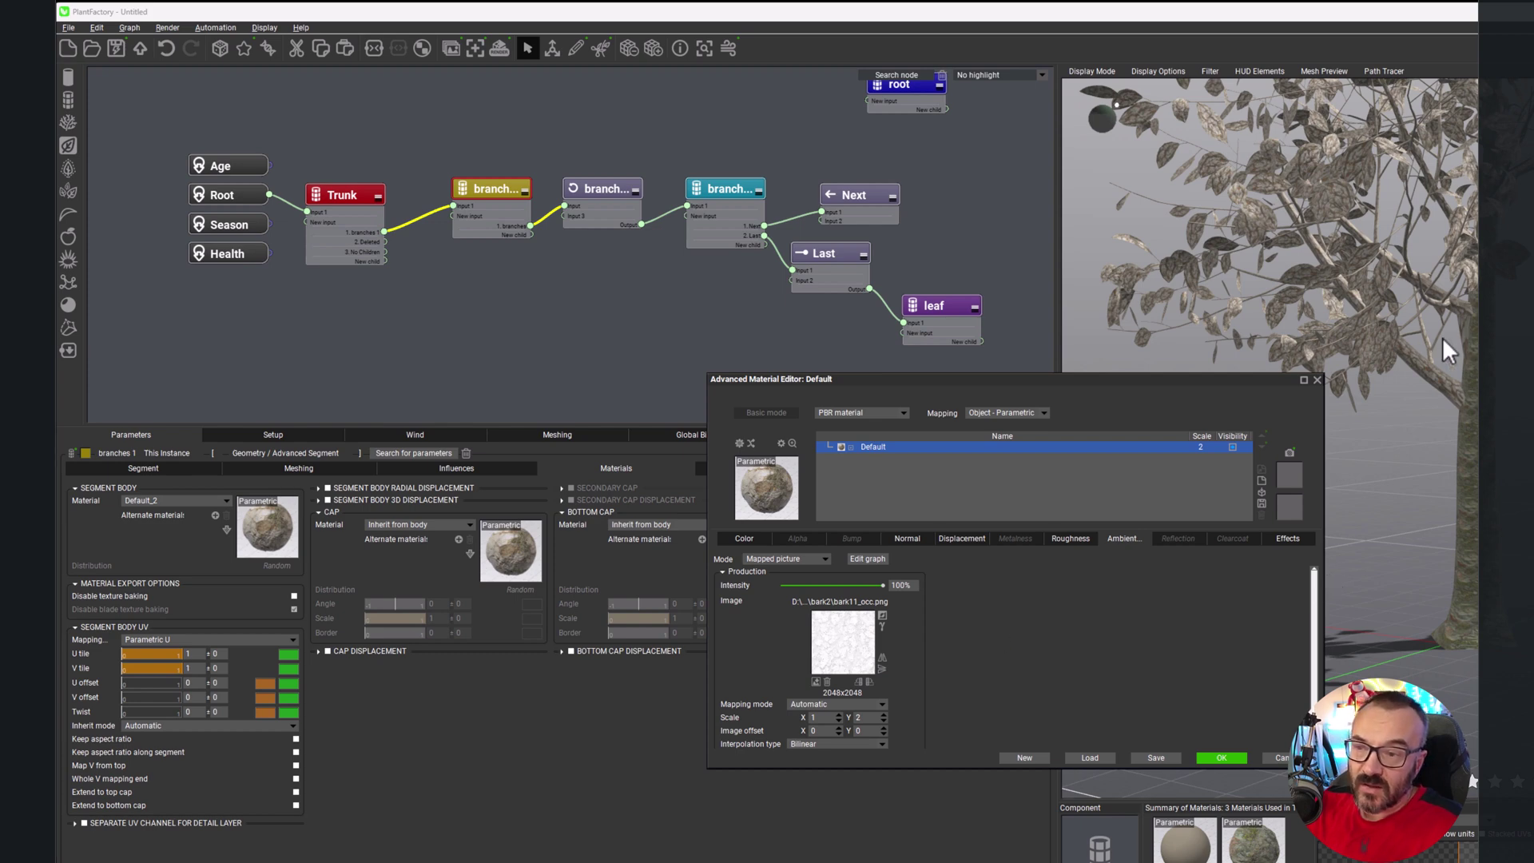
{"action": "scroll", "coordinate": [1463, 384], "scroll_direction": "up", "scroll_amount": 5}
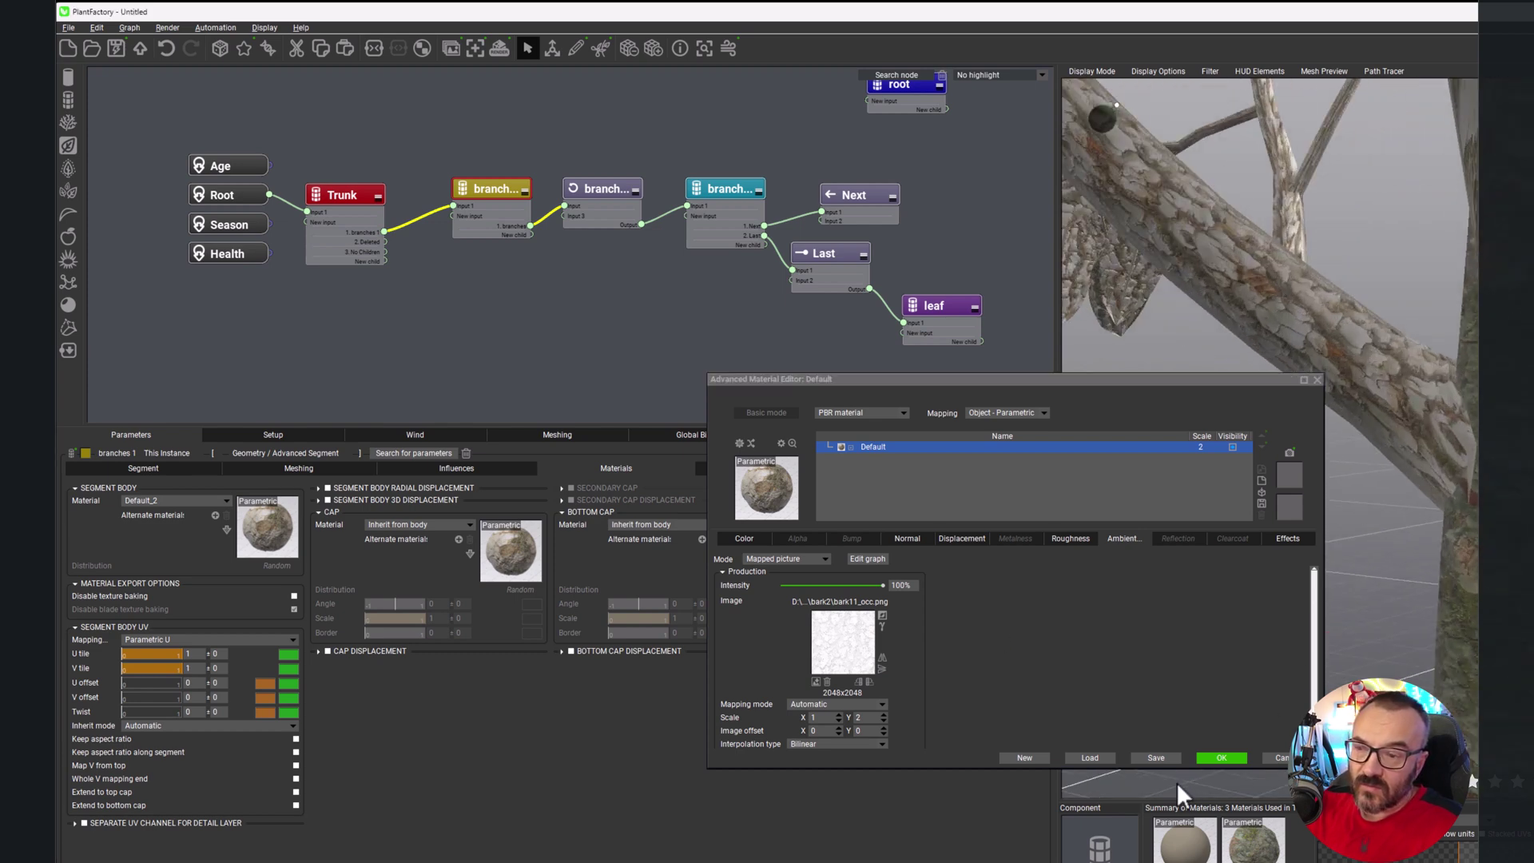
{"action": "left_click", "coordinate": [1222, 757]}
Step: Select the leaf node and show its Materials settings, with both materials inheriting from parent
{"action": "scroll", "coordinate": [1429, 319], "scroll_direction": "down", "scroll_amount": 5}
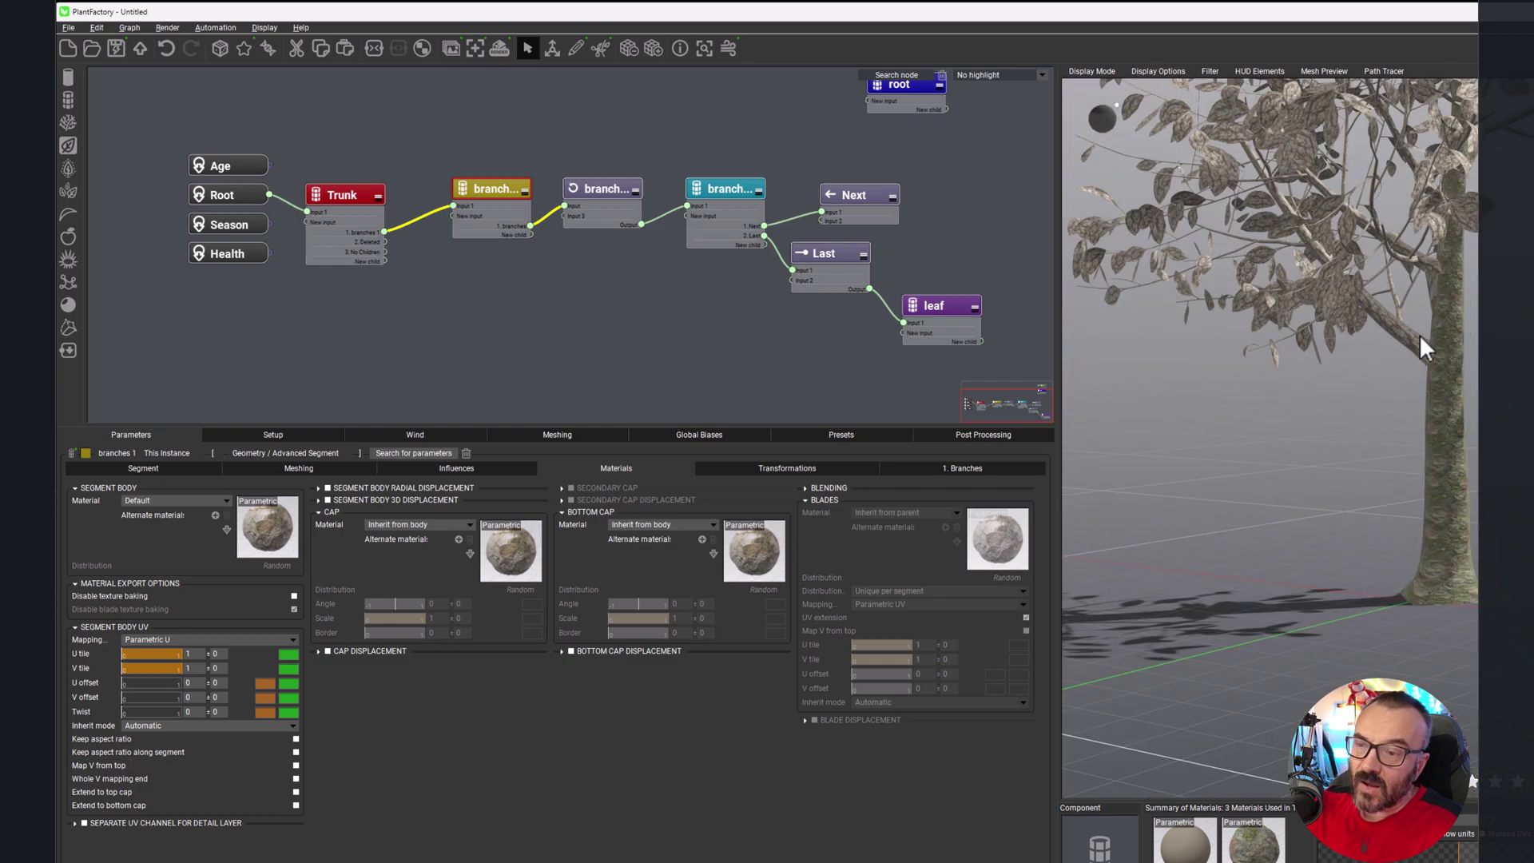
{"action": "left_click_drag", "start_coordinate": [1410, 339], "coordinate": [1300, 387]}
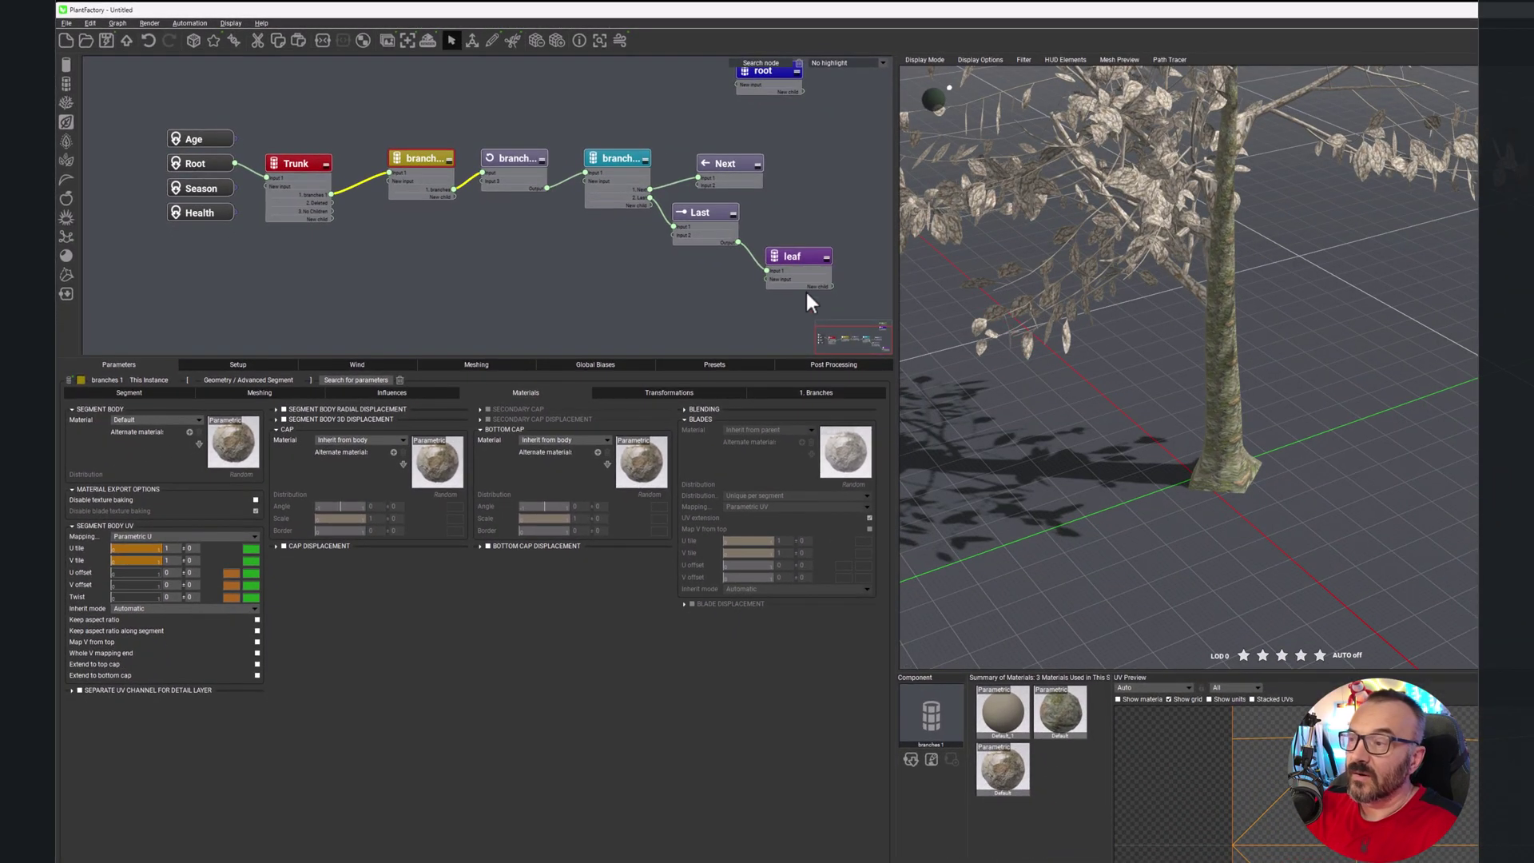
{"action": "left_click", "coordinate": [815, 257]}
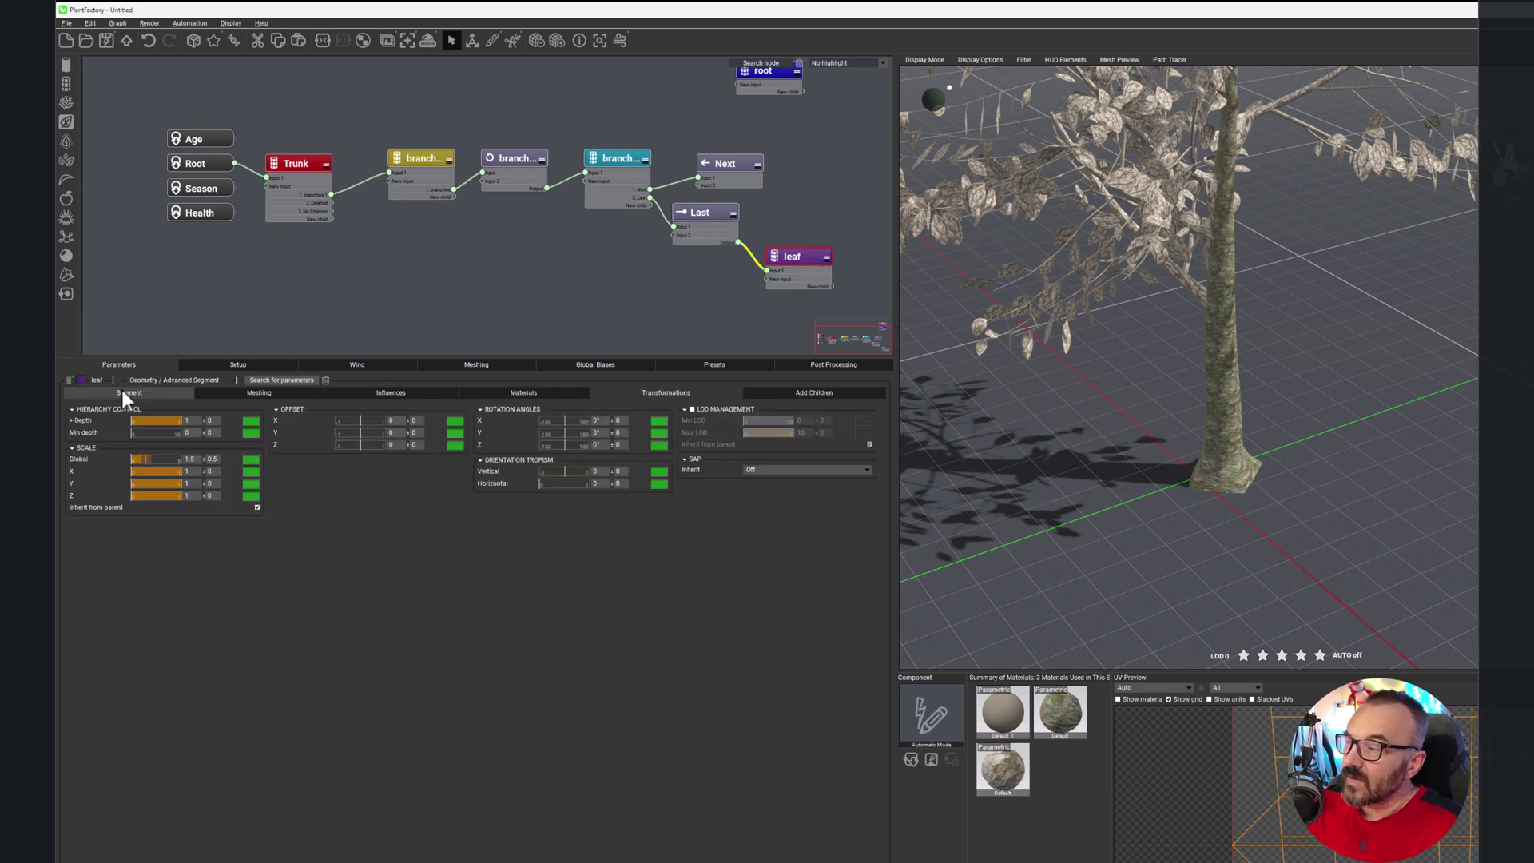
{"action": "left_click", "coordinate": [527, 395]}
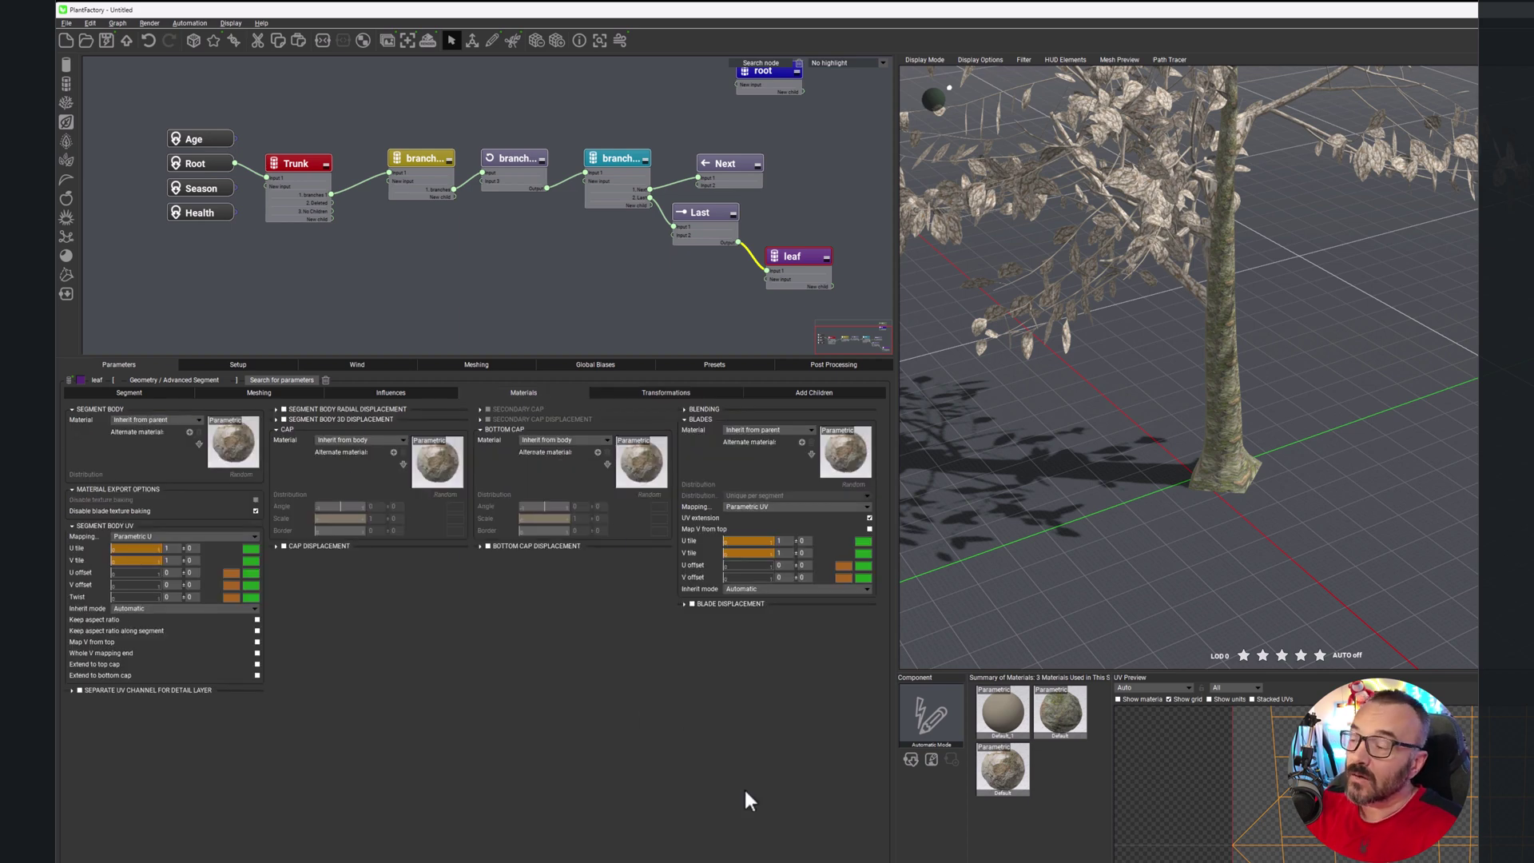
Step: Load leaf-fullimage-diffuse.png as the leaf material's colour texture, using its alpha for transparency
{"action": "double_click", "coordinate": [237, 453]}
{"action": "left_click", "coordinate": [632, 451]}
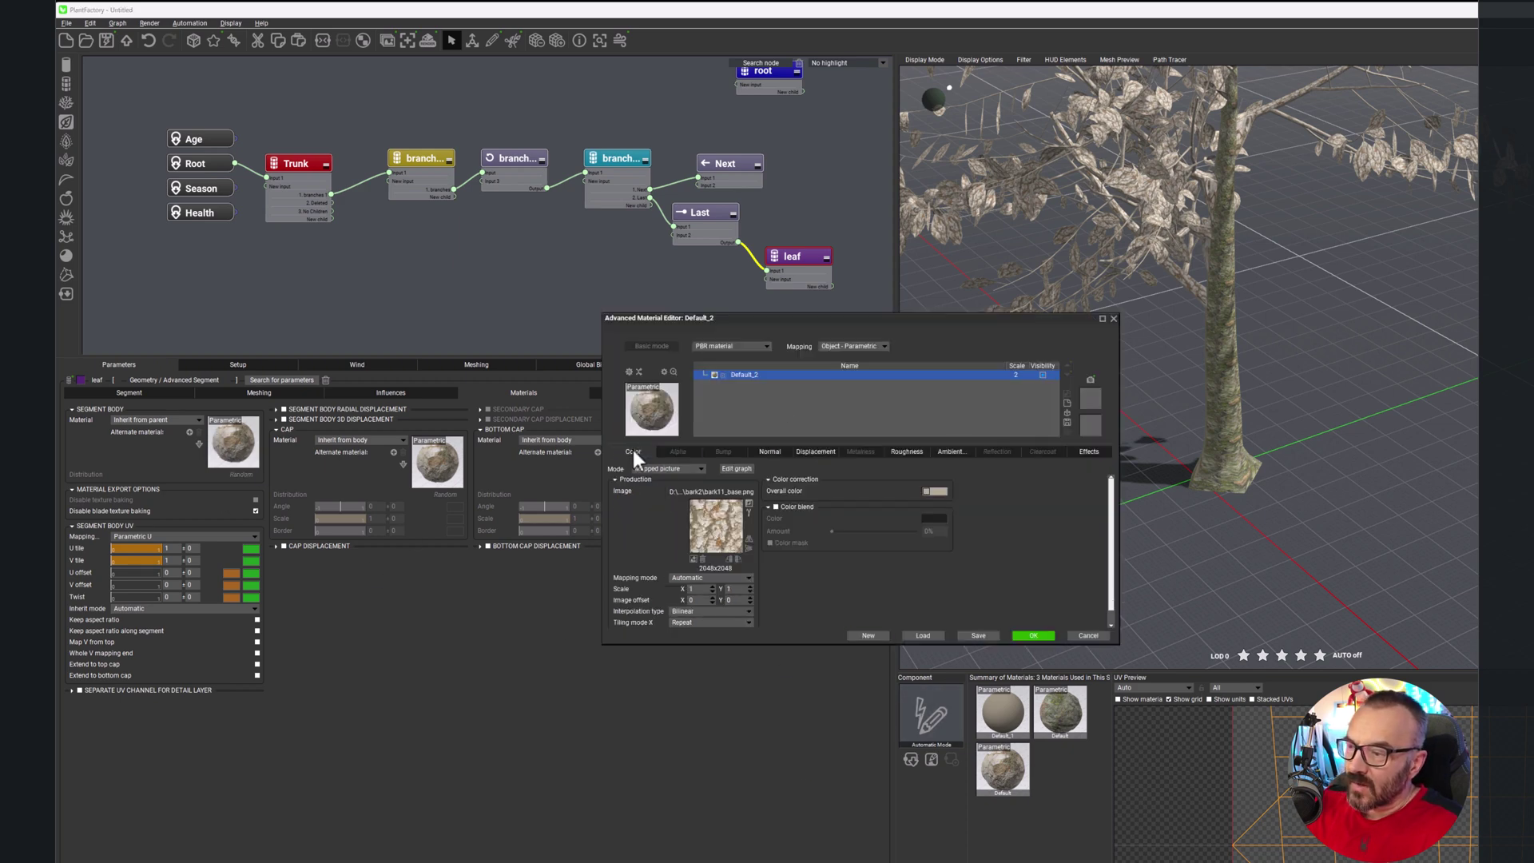
{"action": "left_click", "coordinate": [693, 558]}
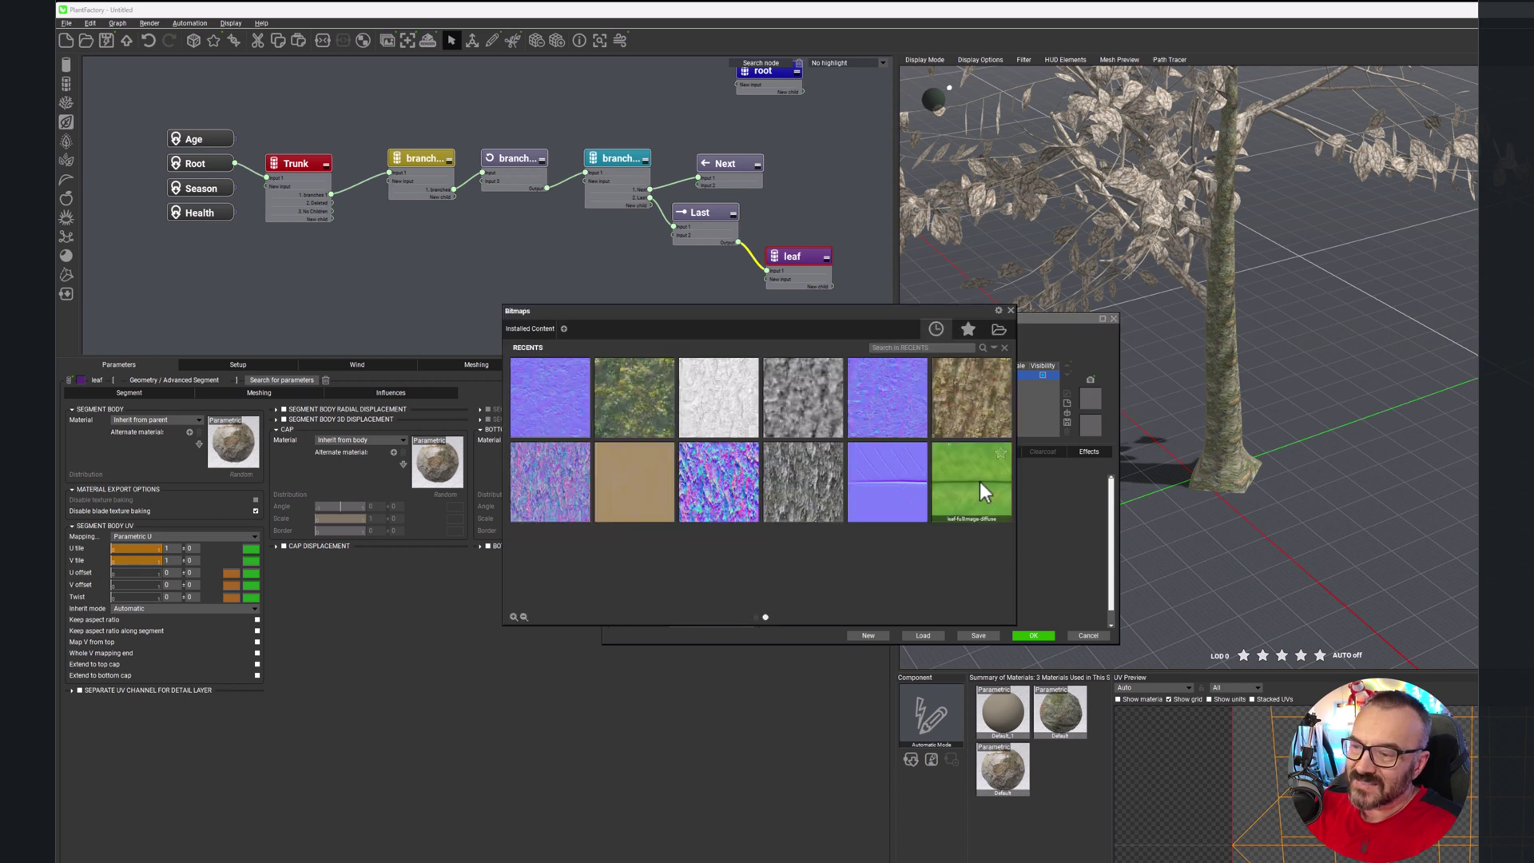
{"action": "mouse_move", "coordinate": [958, 489]}
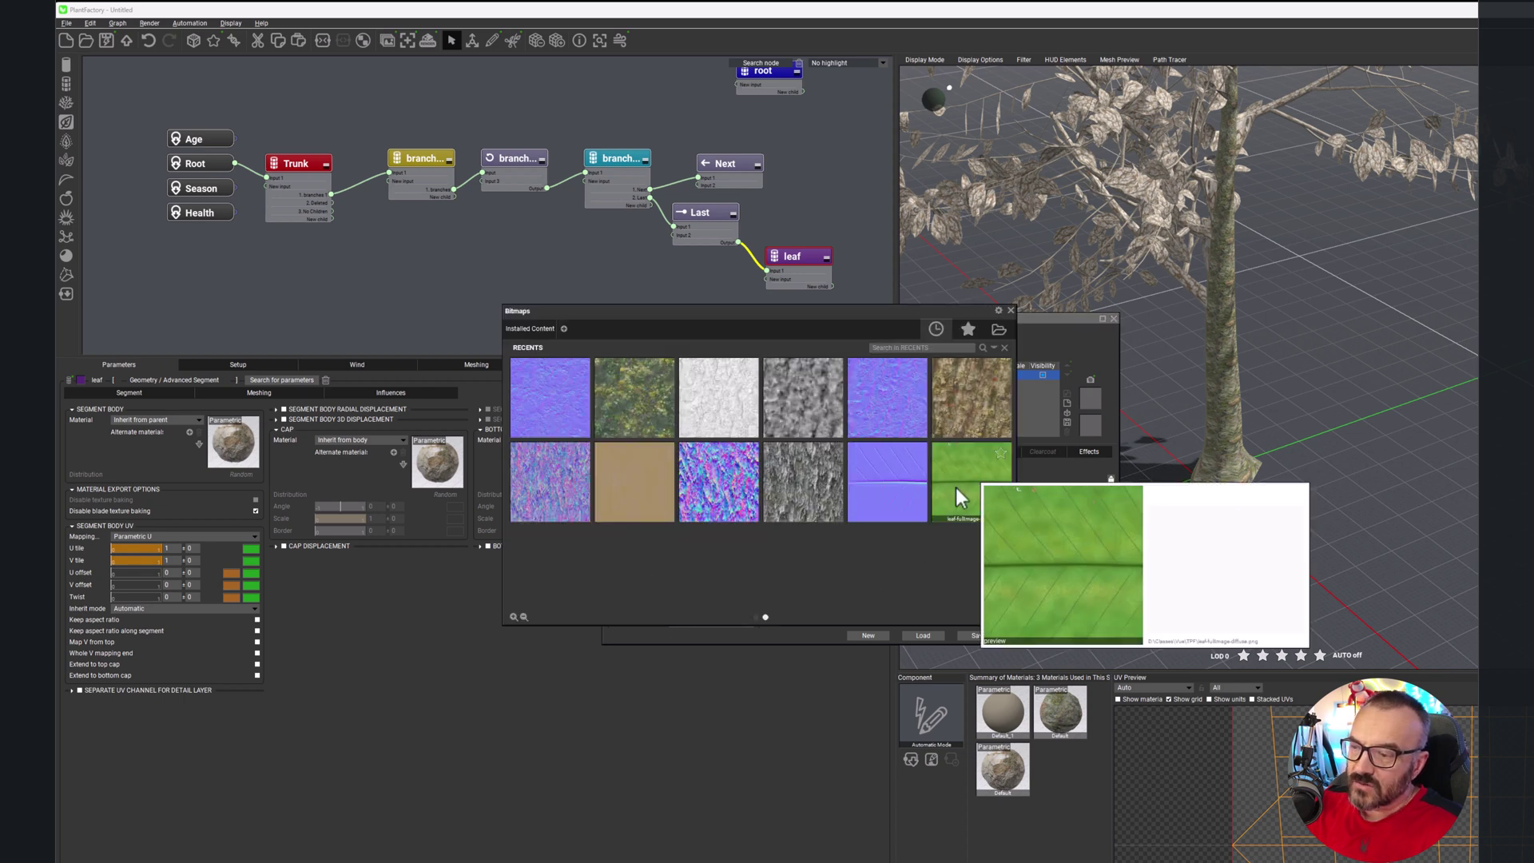
{"action": "double_click", "coordinate": [957, 489]}
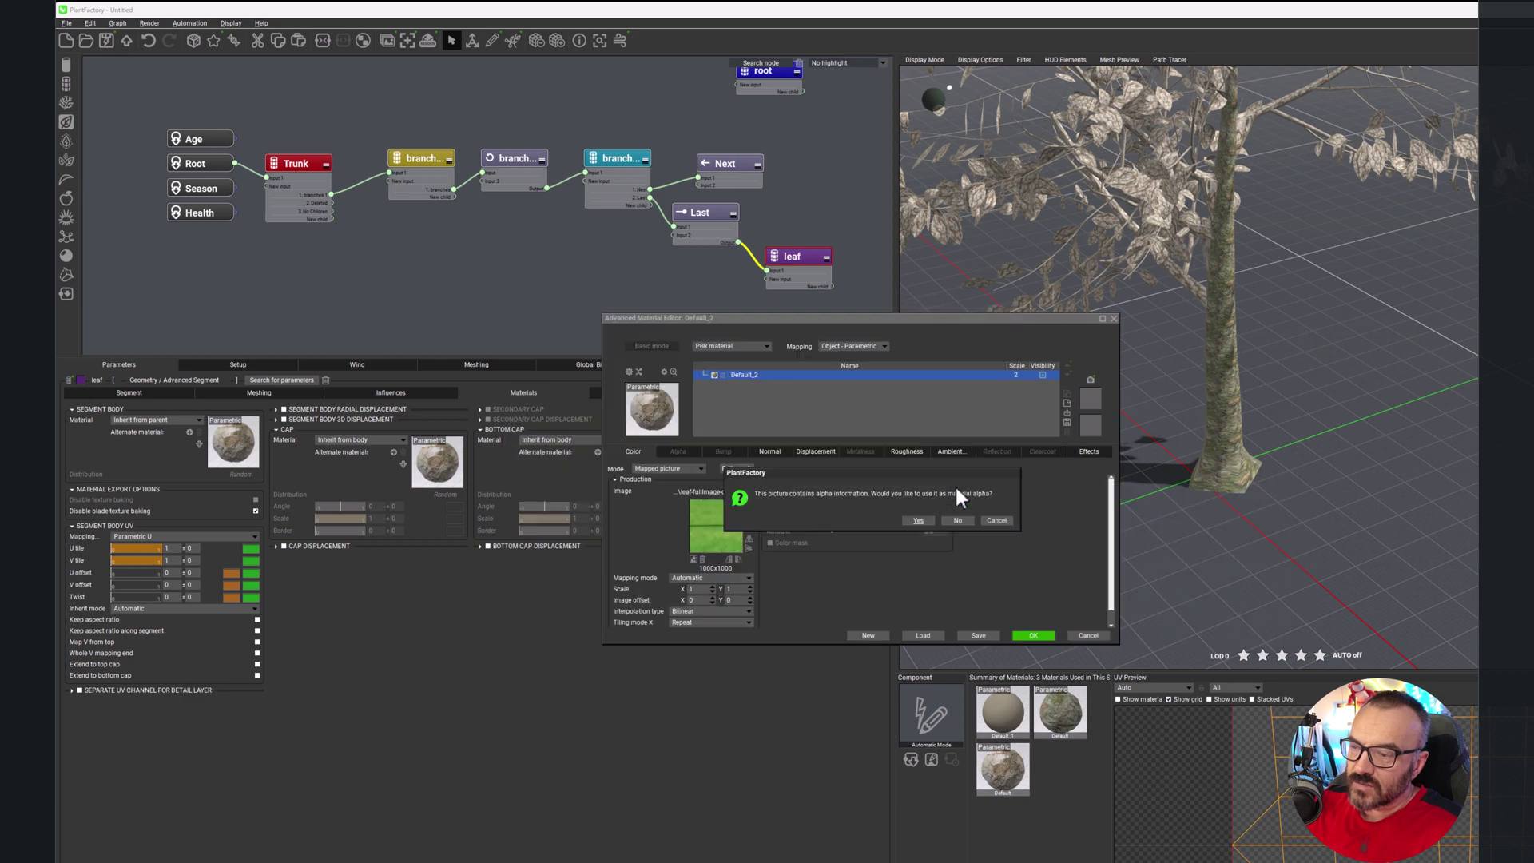
{"action": "left_click", "coordinate": [927, 520]}
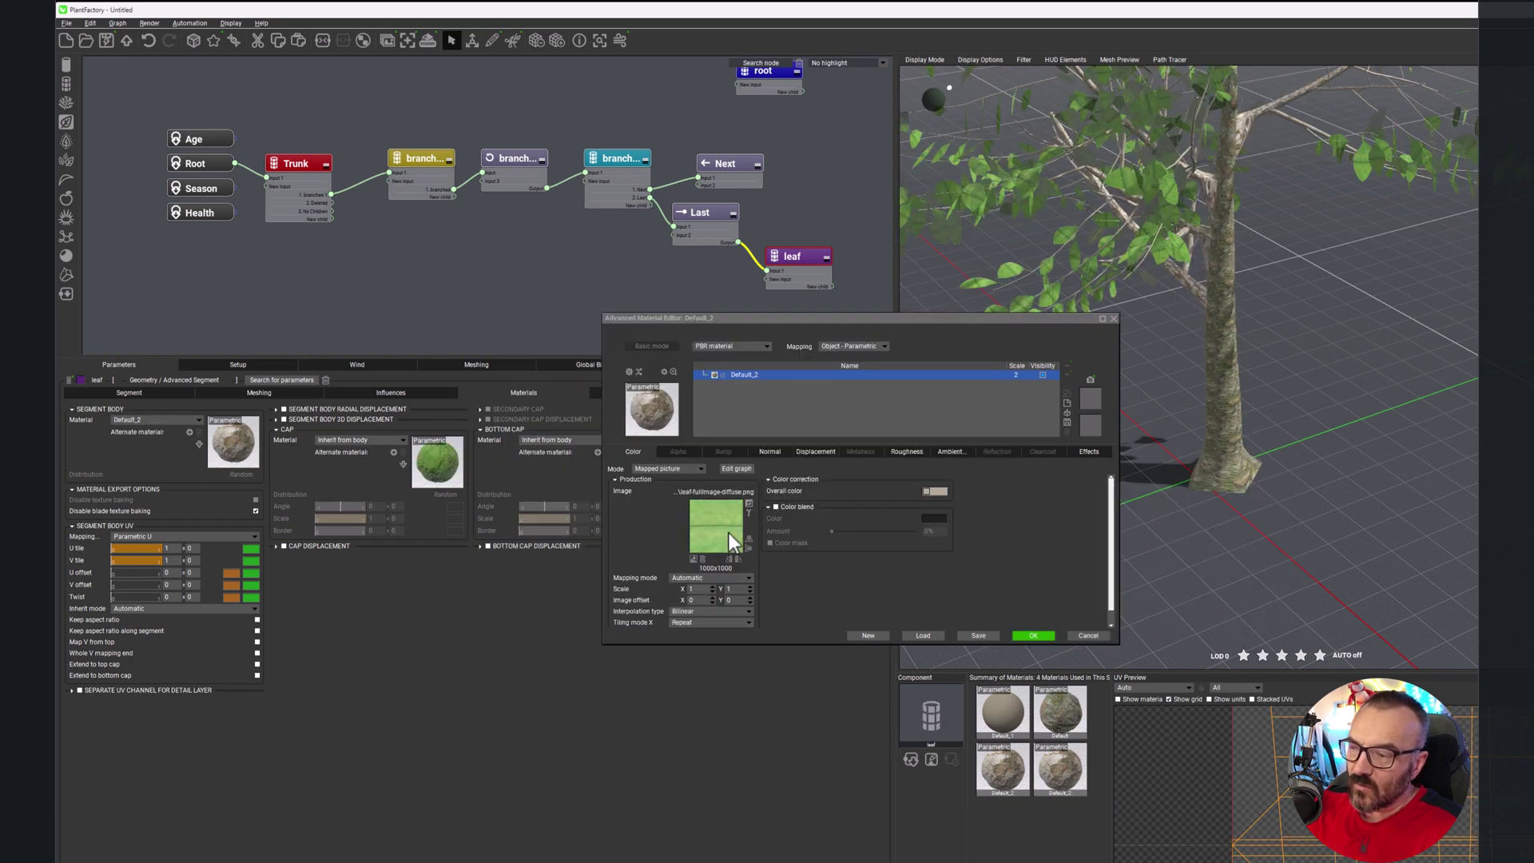
Step: Rotate the leaf colour texture to 270°
{"action": "scroll", "coordinate": [1076, 241], "scroll_direction": "up", "scroll_amount": 5}
{"action": "scroll", "coordinate": [1055, 242], "scroll_direction": "up", "scroll_amount": 3}
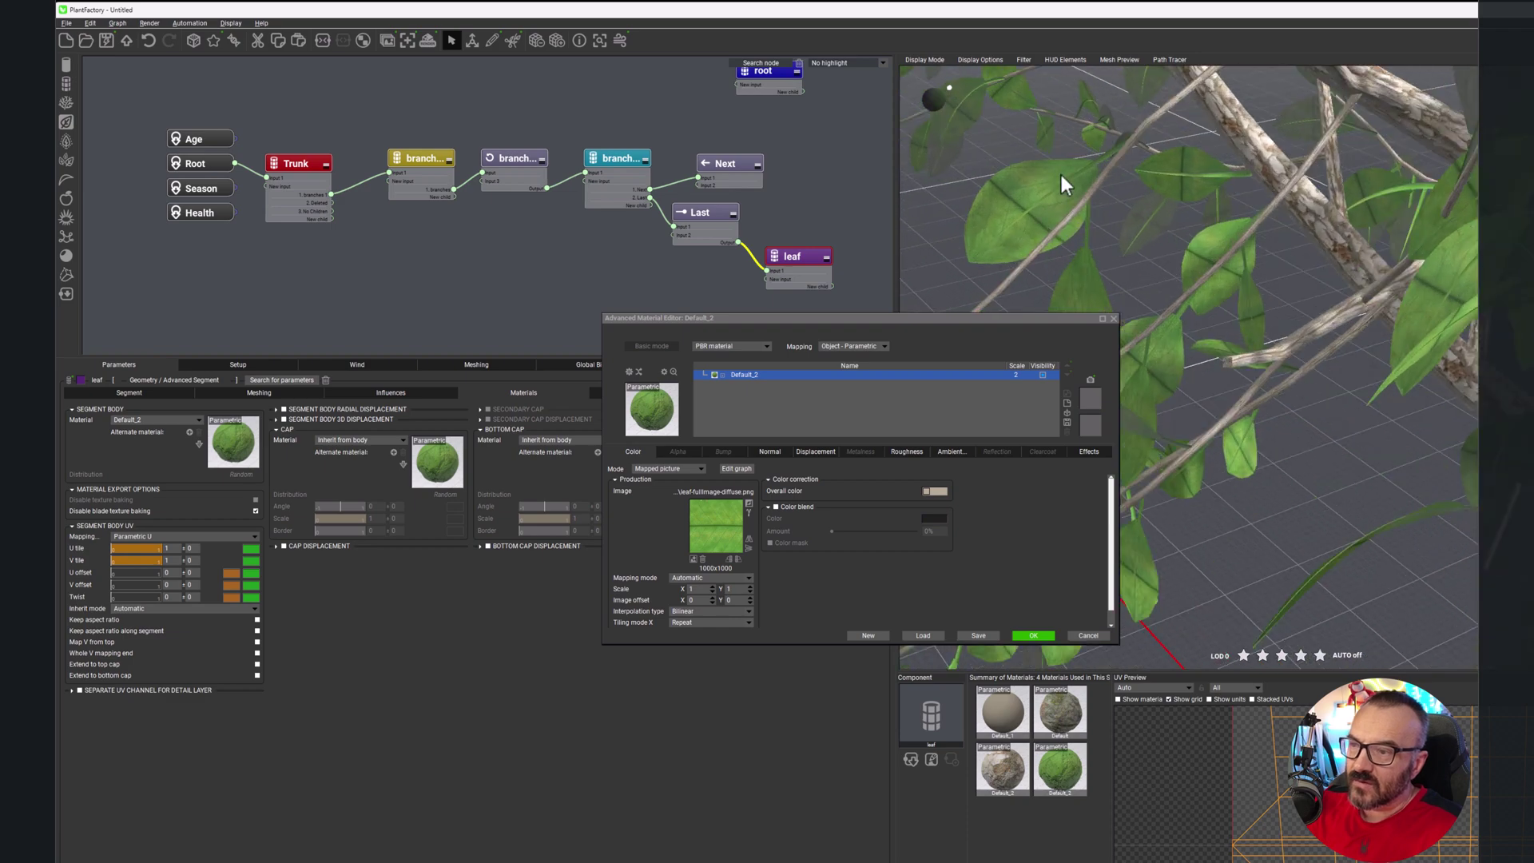
{"action": "left_click", "coordinate": [738, 557]}
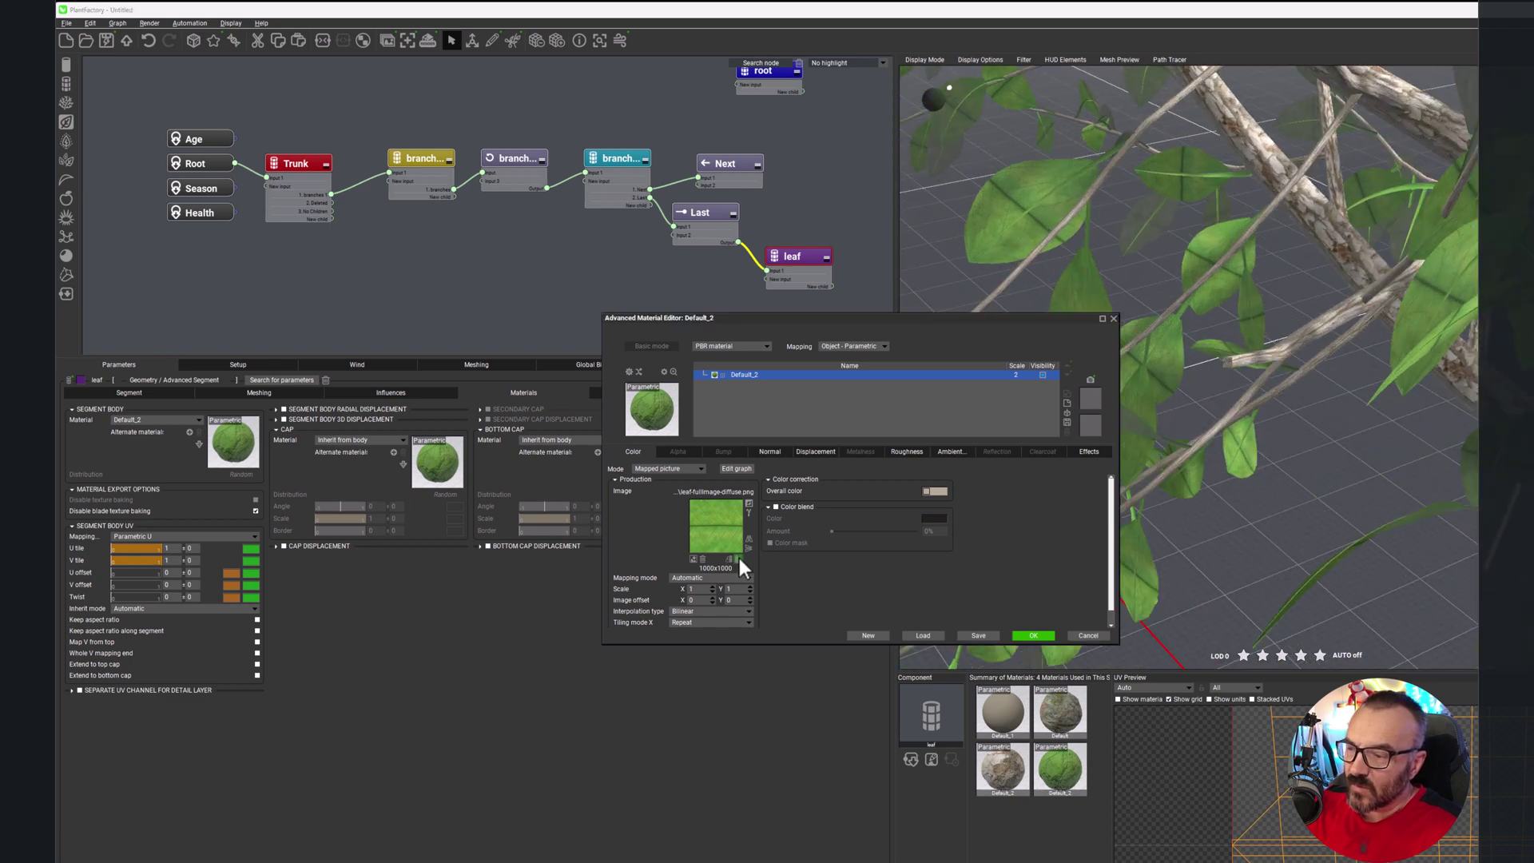
{"action": "scroll", "coordinate": [1157, 123], "scroll_direction": "up", "scroll_amount": 3}
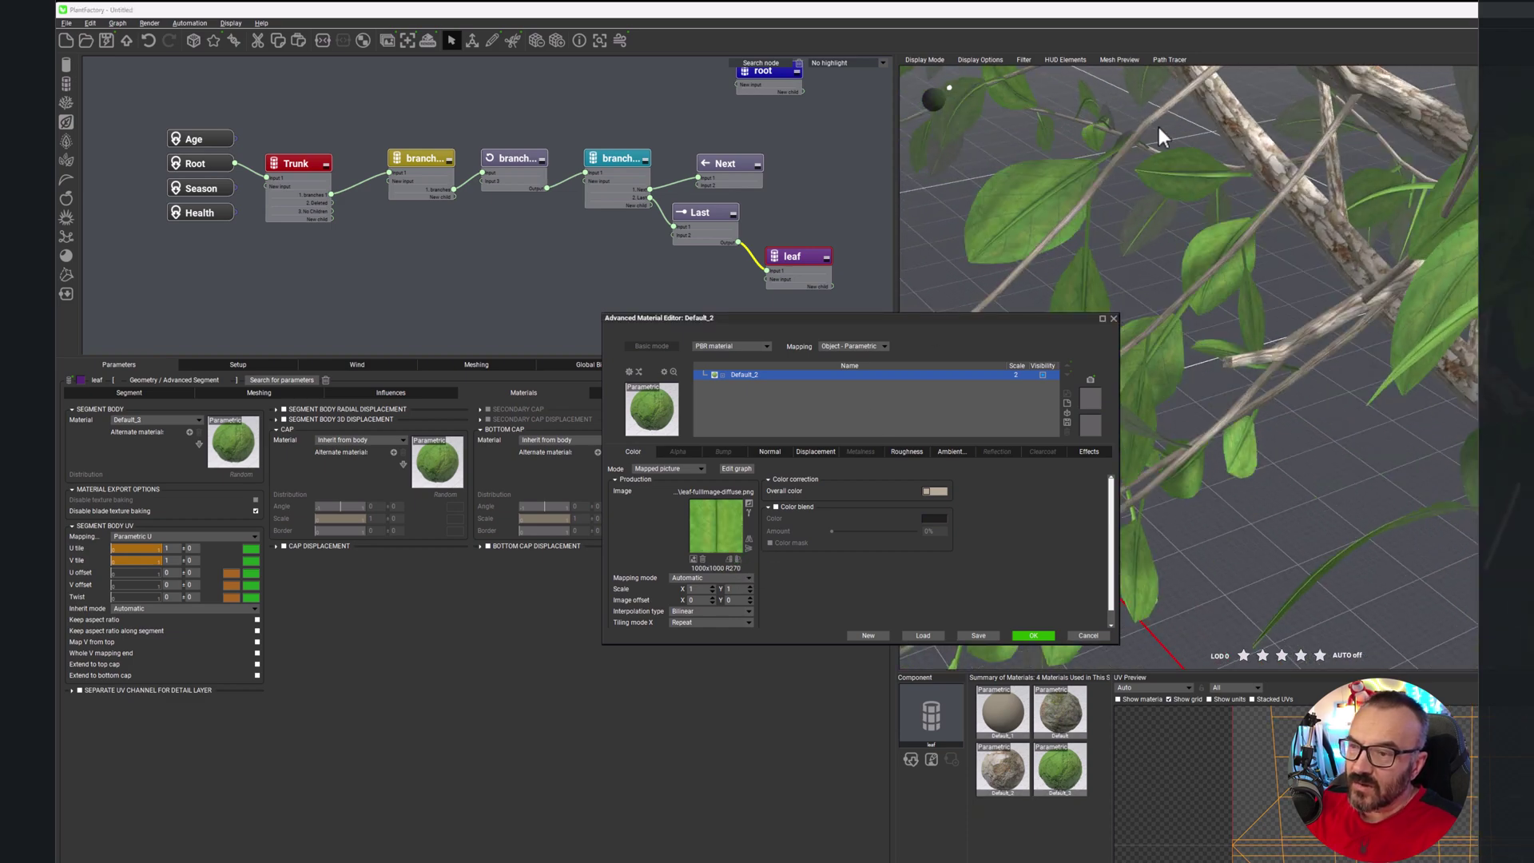
{"action": "left_click", "coordinate": [816, 451]}
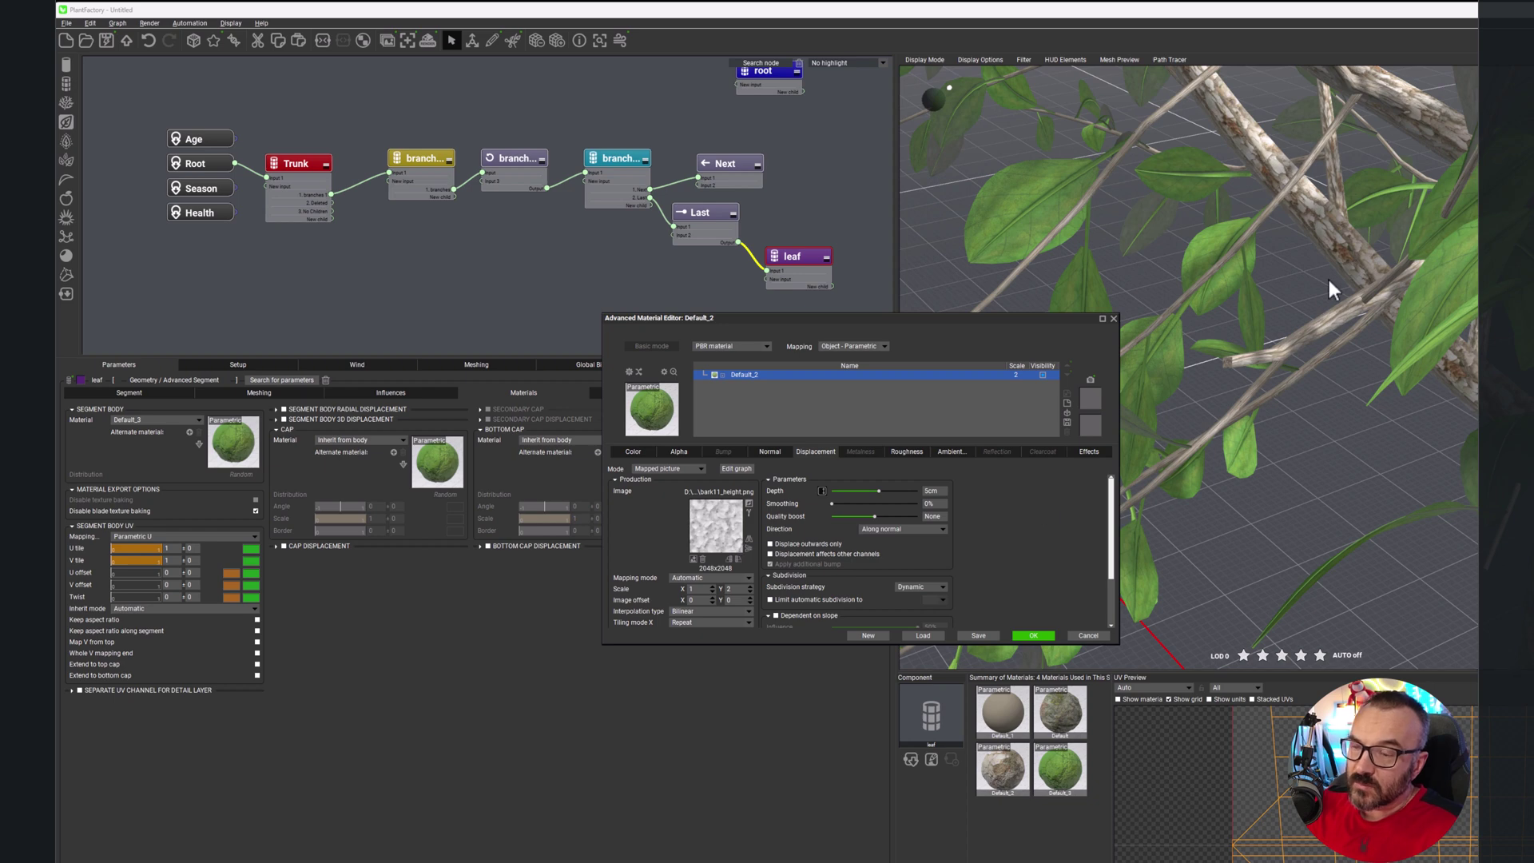
Step: Add leaf-fullimage-normal.png as the leaf normal map, rotated 270°, at about 29% intensity
{"action": "left_click", "coordinate": [763, 453]}
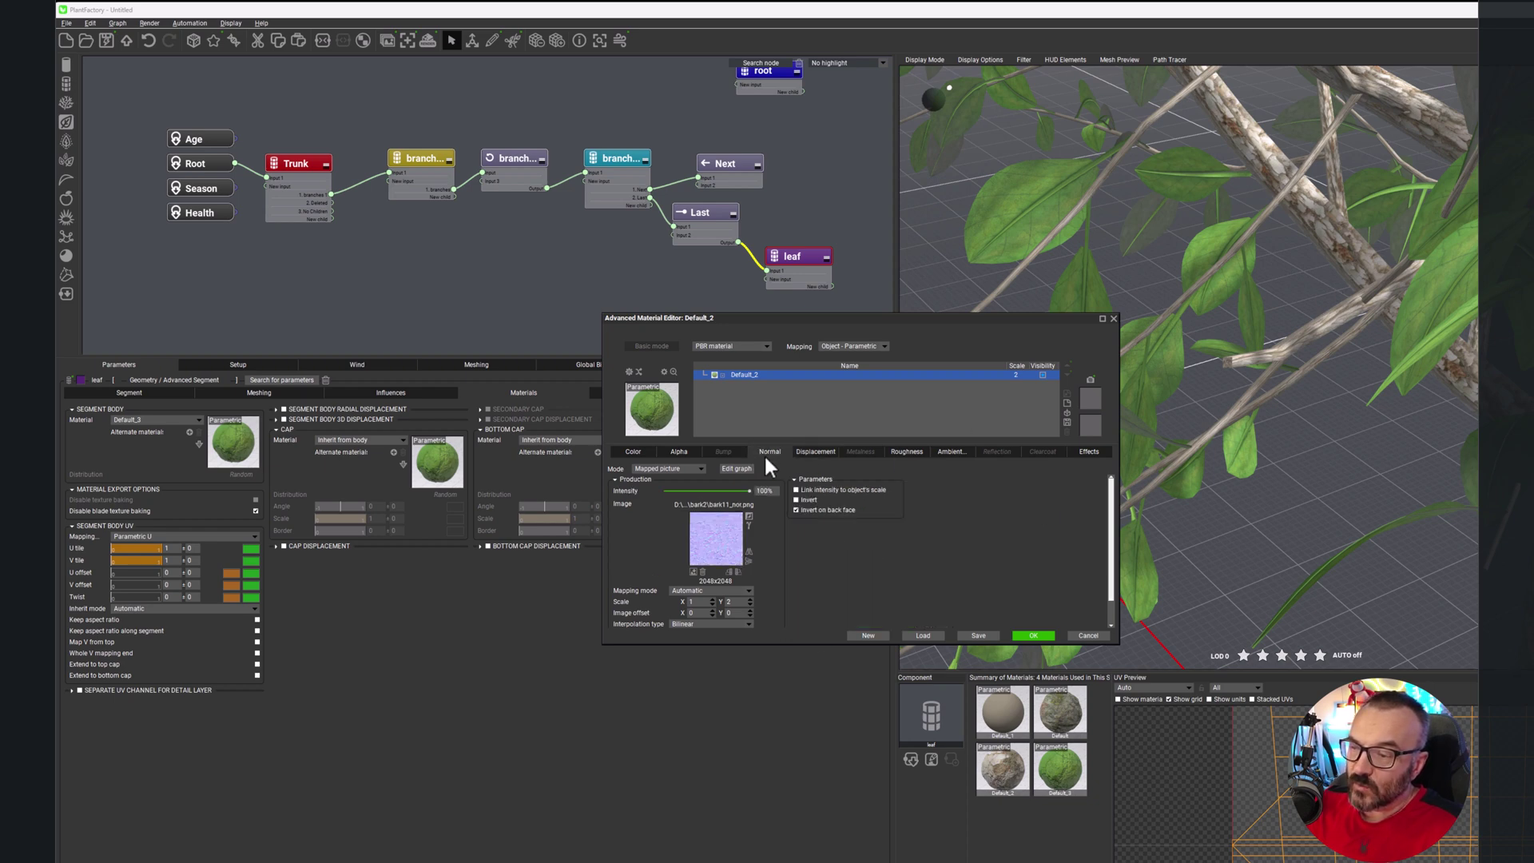
{"action": "left_click", "coordinate": [693, 572]}
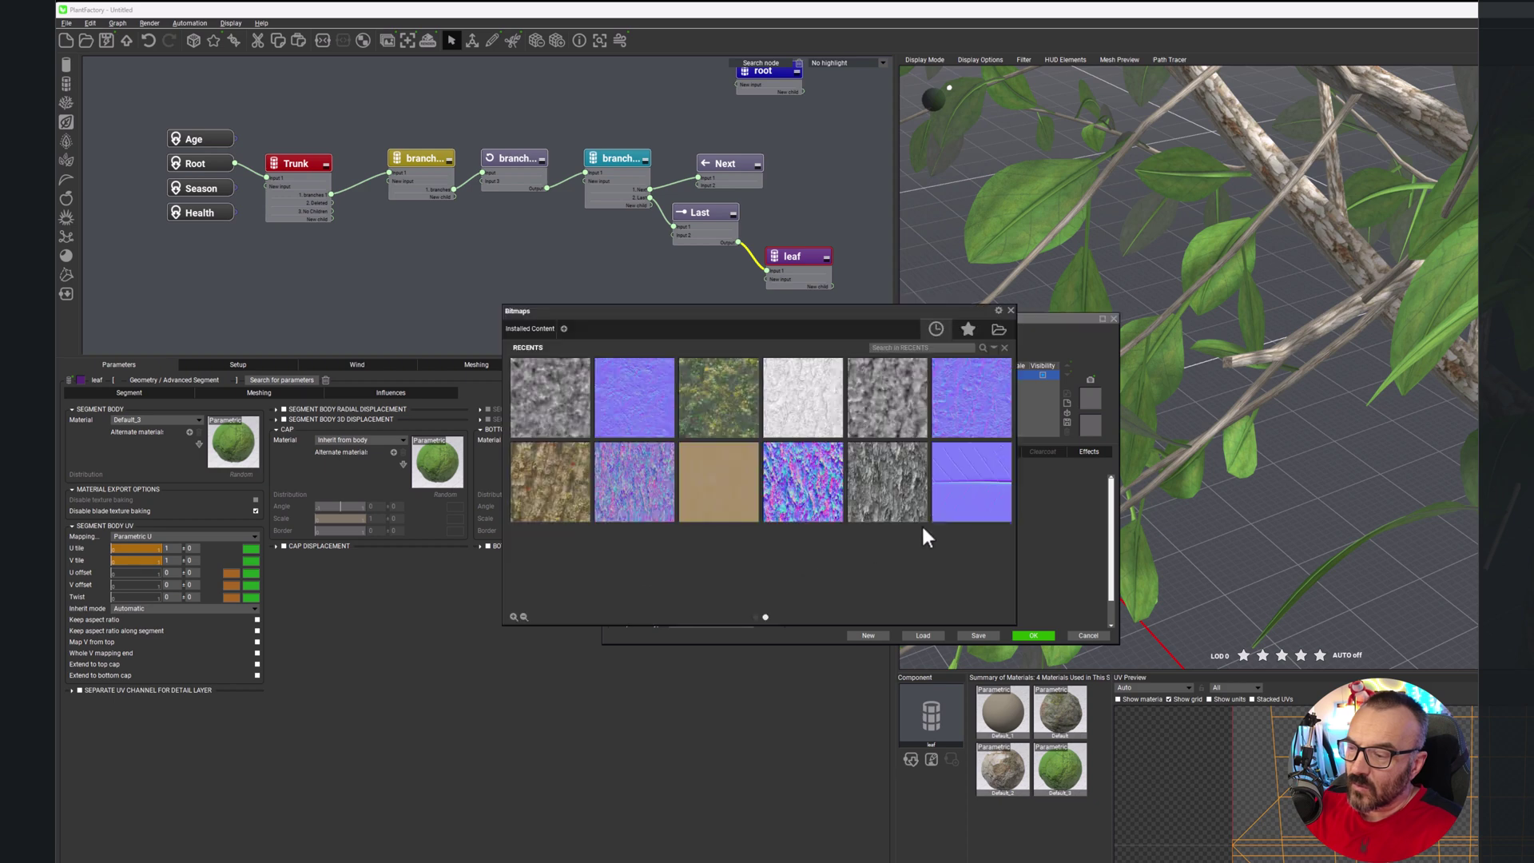
{"action": "double_click", "coordinate": [981, 480]}
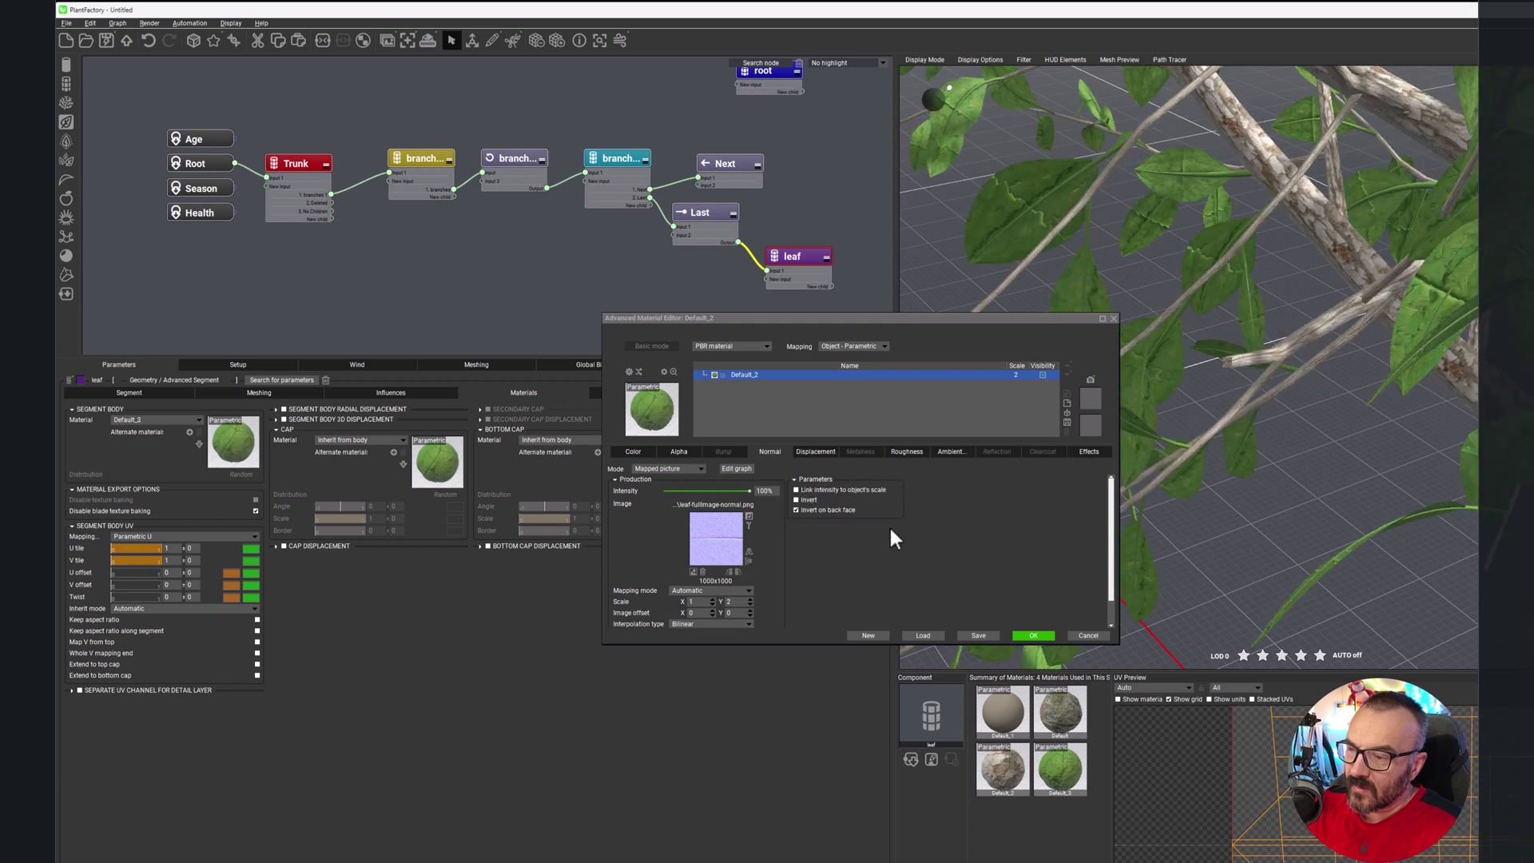
{"action": "left_click", "coordinate": [737, 571]}
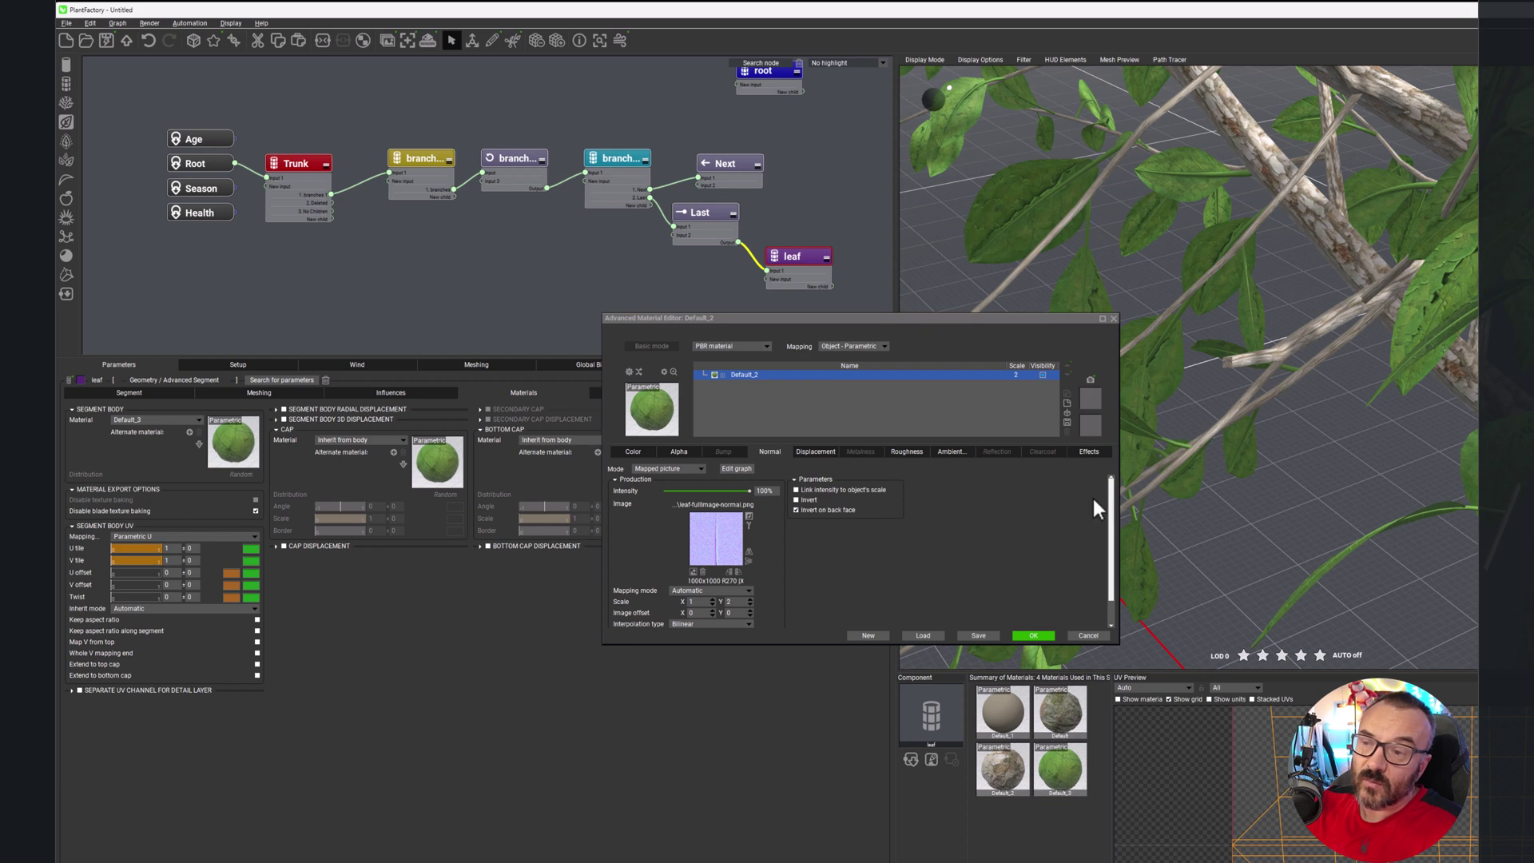
{"action": "left_click_drag", "start_coordinate": [749, 491], "coordinate": [684, 486]}
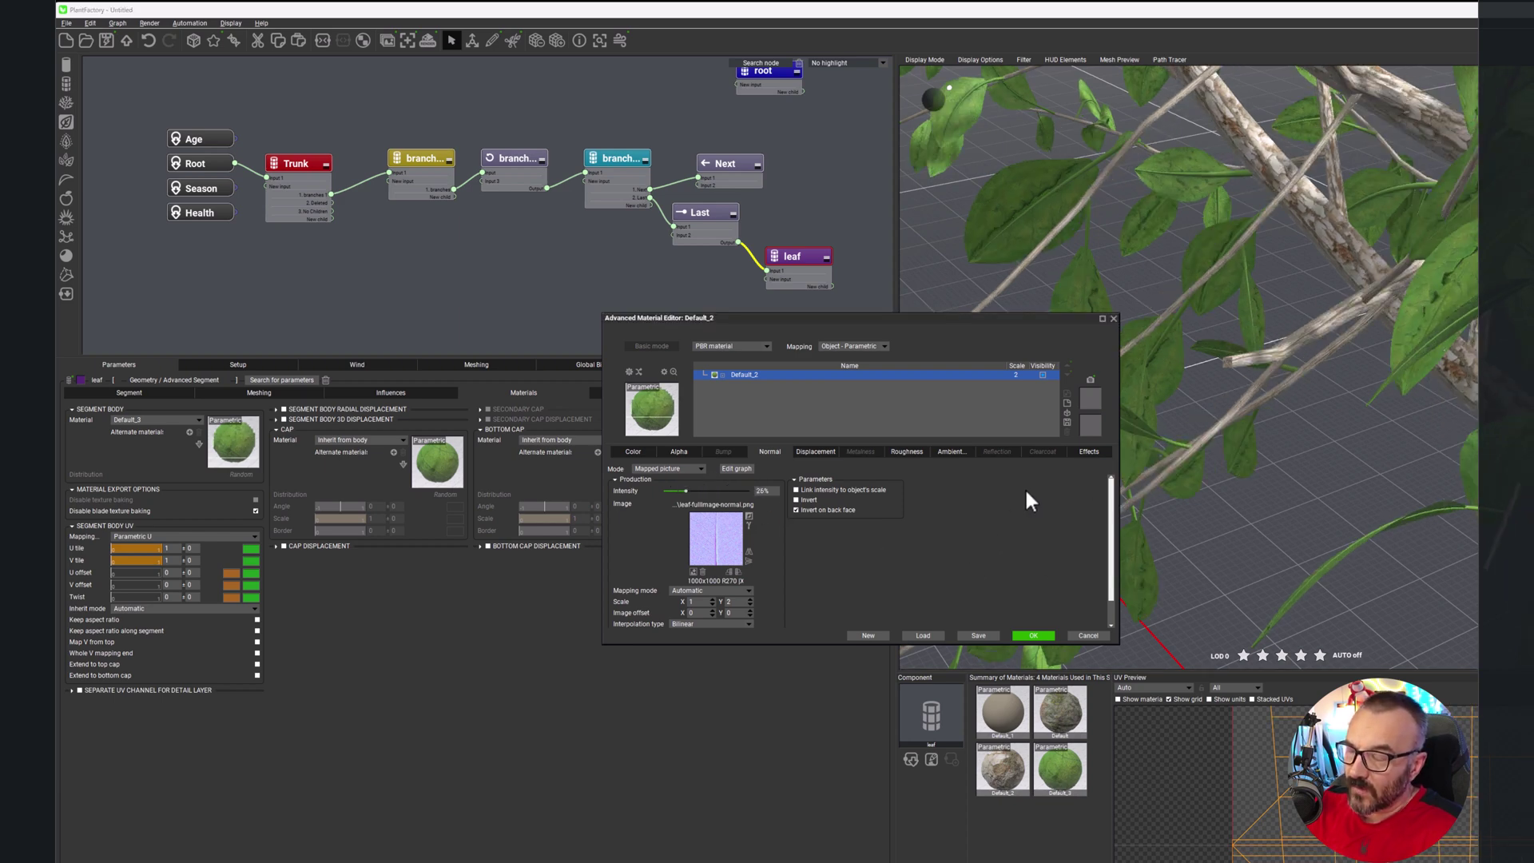
Step: Accept the leaf material, then orbit the tree to inspect its green textured leaves and shadow
{"action": "left_click", "coordinate": [1033, 635]}
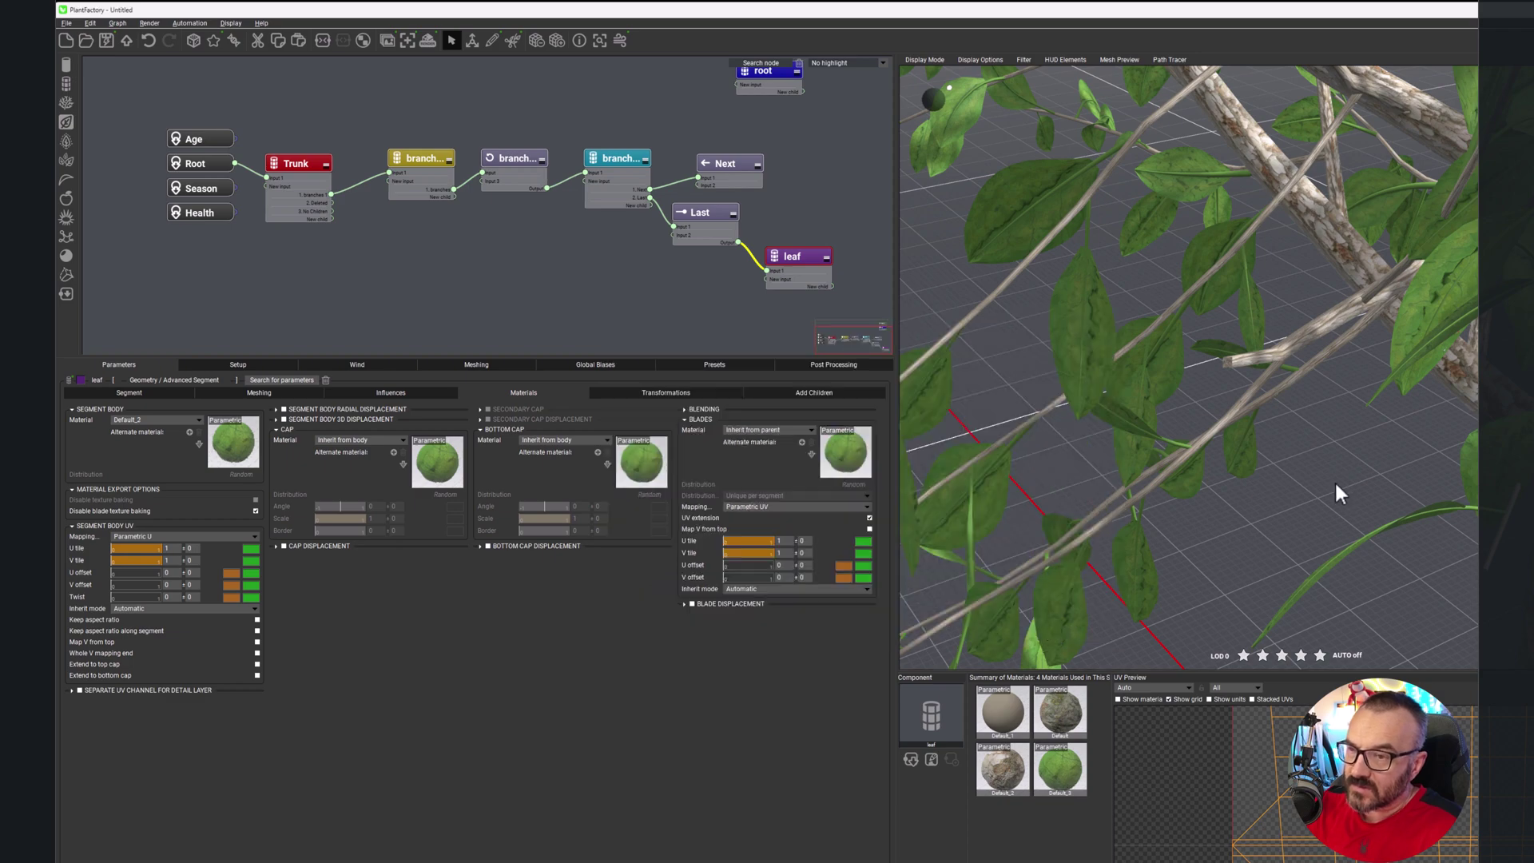
{"action": "scroll", "coordinate": [1336, 483], "scroll_direction": "down", "scroll_amount": 5}
{"action": "left_click_drag", "start_coordinate": [1334, 480], "coordinate": [1194, 454]}
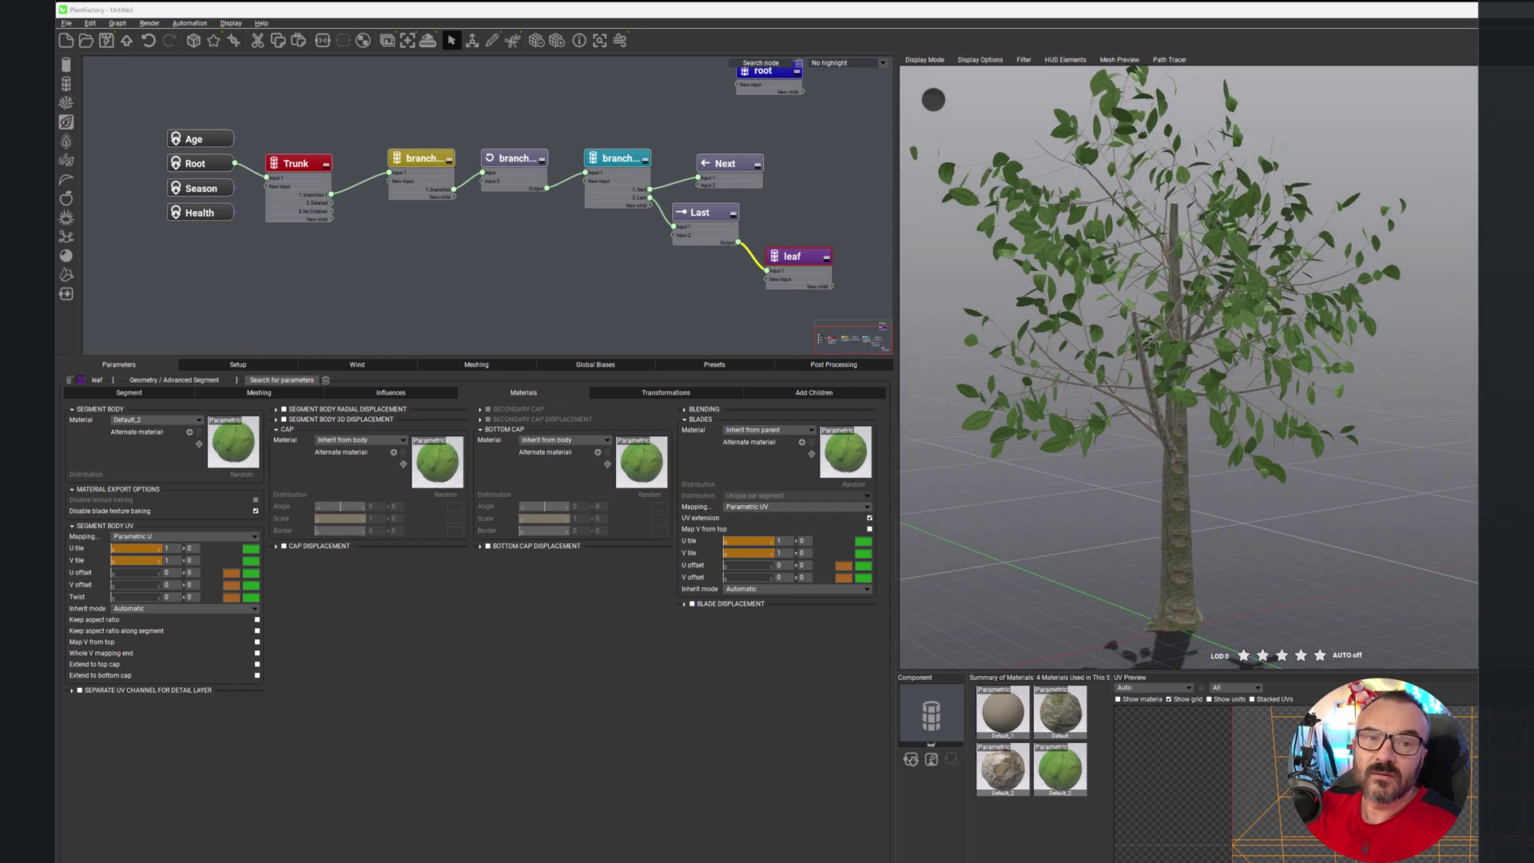
{"action": "left_click_drag", "start_coordinate": [1148, 393], "coordinate": [1221, 372]}
{"action": "left_click_drag", "start_coordinate": [1067, 345], "coordinate": [1169, 359]}
{"action": "scroll", "coordinate": [1123, 377], "scroll_direction": "up", "scroll_amount": 2}
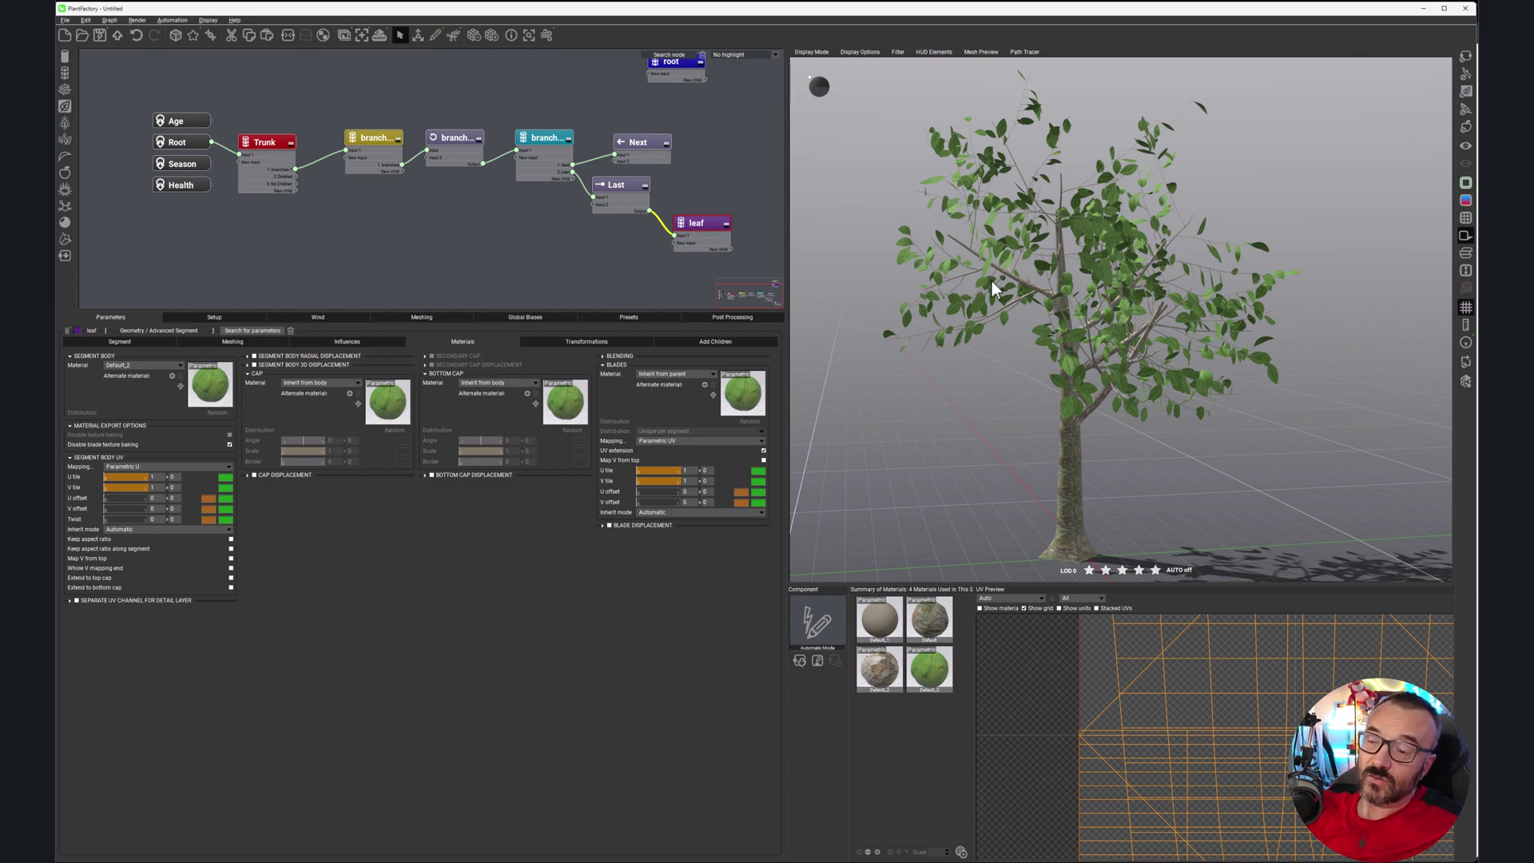
{"action": "mouse_move", "coordinate": [991, 280]}
{"action": "left_mouse_down"}
{"action": "mouse_move", "coordinate": [984, 265]}
{"action": "mouse_move", "coordinate": [1009, 308]}
{"action": "mouse_move", "coordinate": [1075, 302]}
{"action": "mouse_move", "coordinate": [978, 305]}
{"action": "left_mouse_up"}
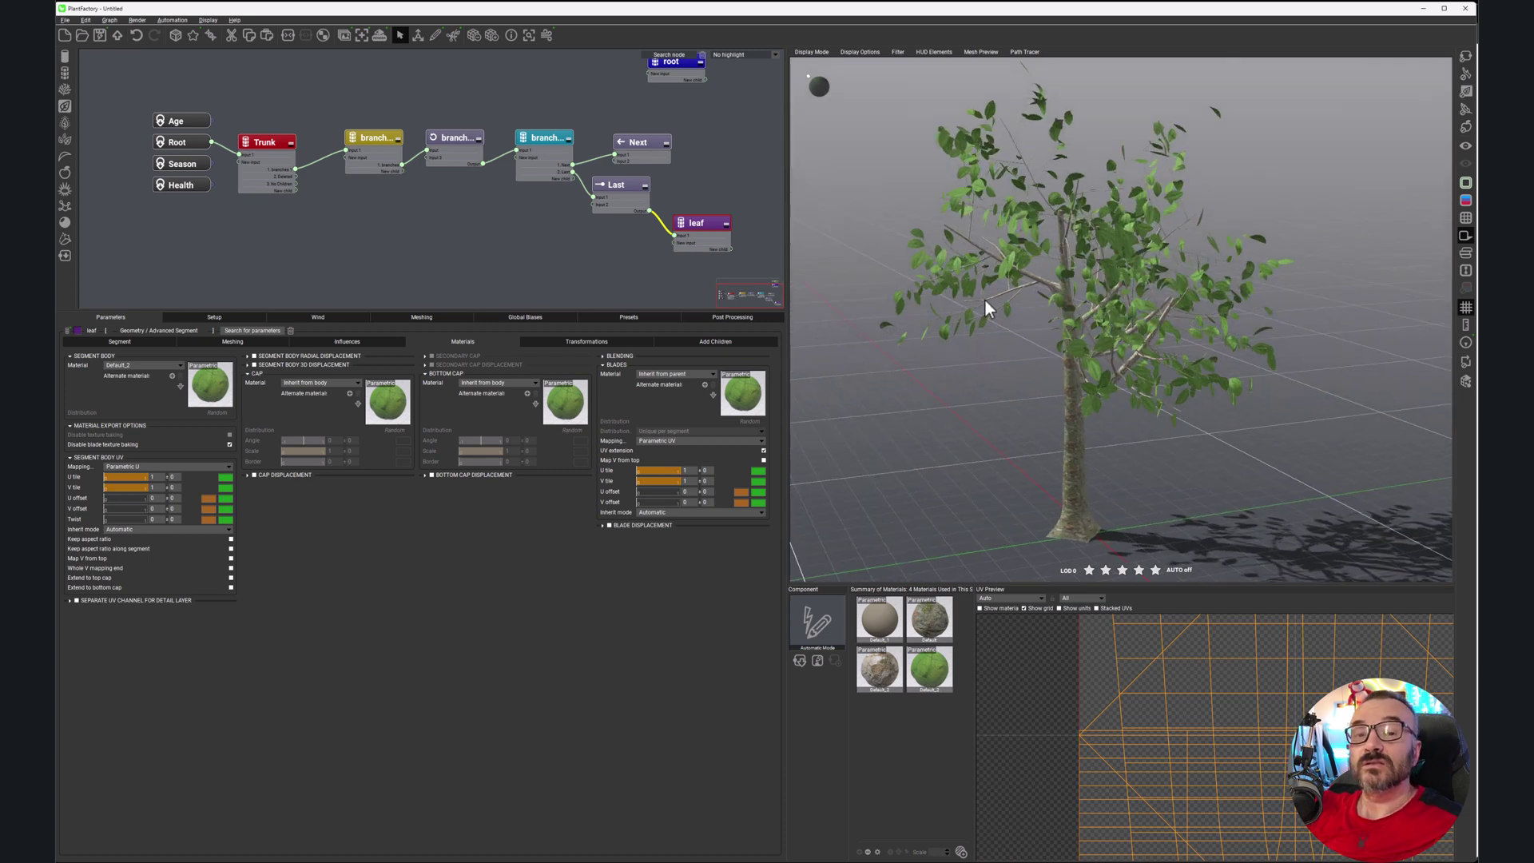